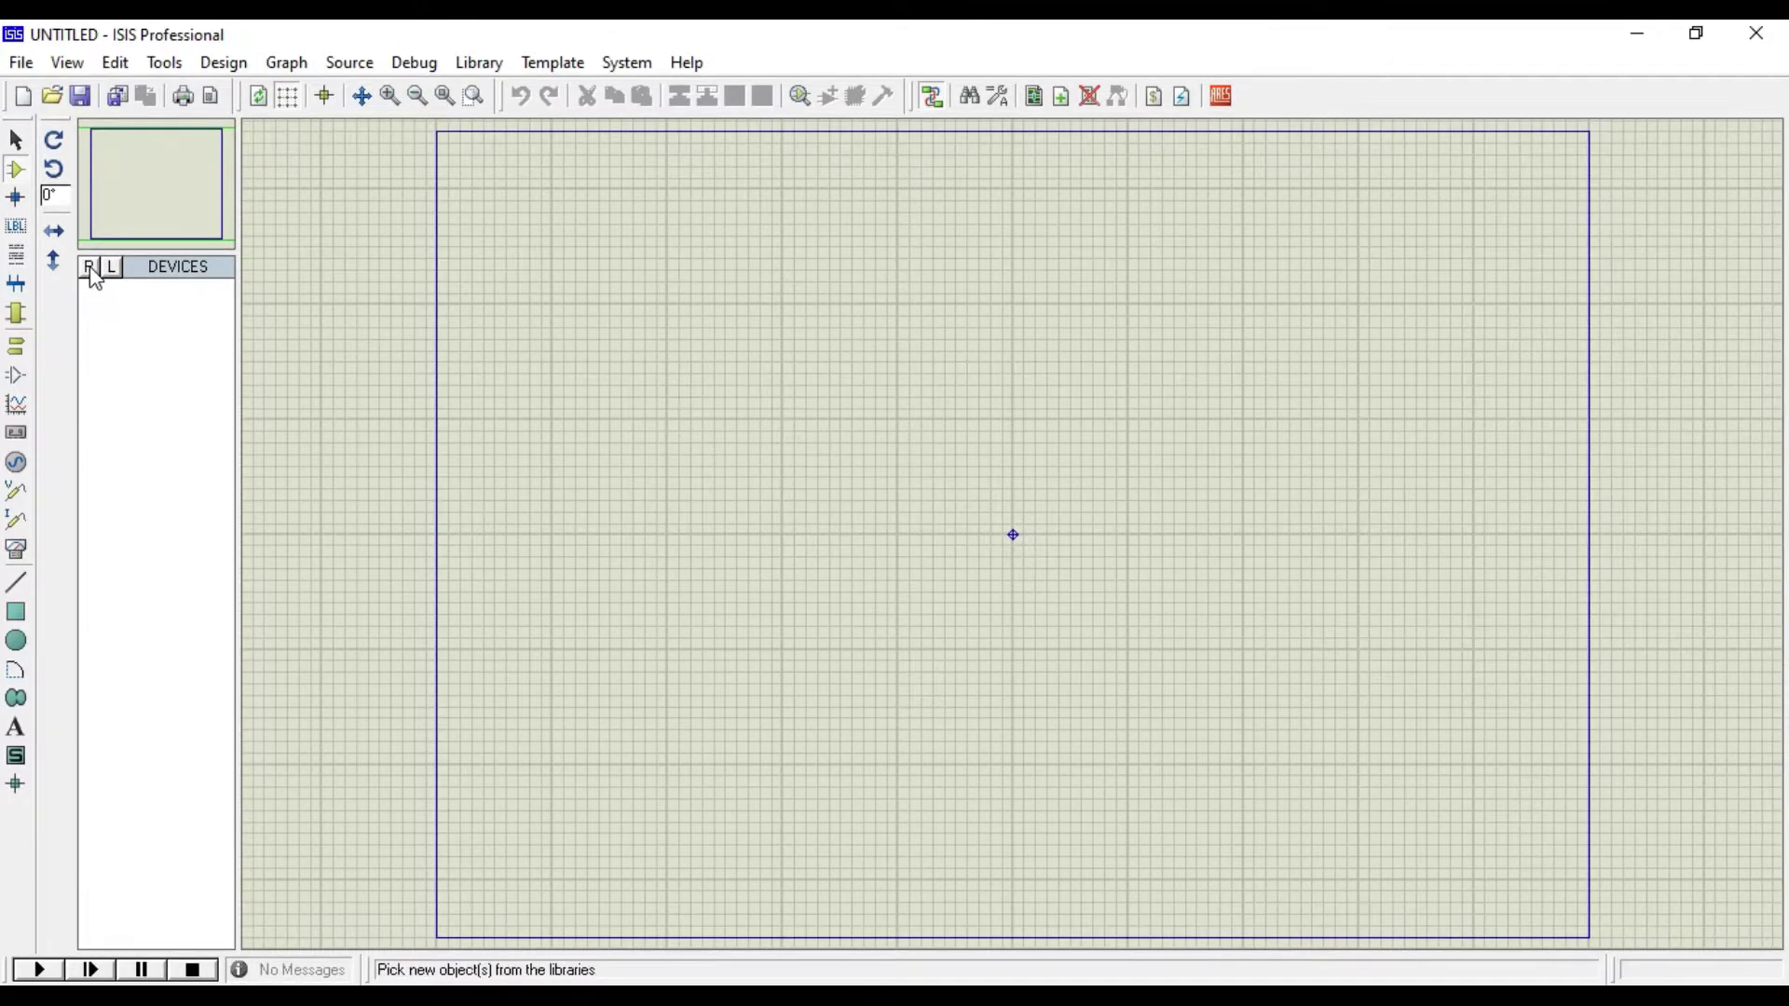
Step: Add the ATMEGA16 microcontroller to the device list from Pick Devices
left_click(89, 268)
type("at")
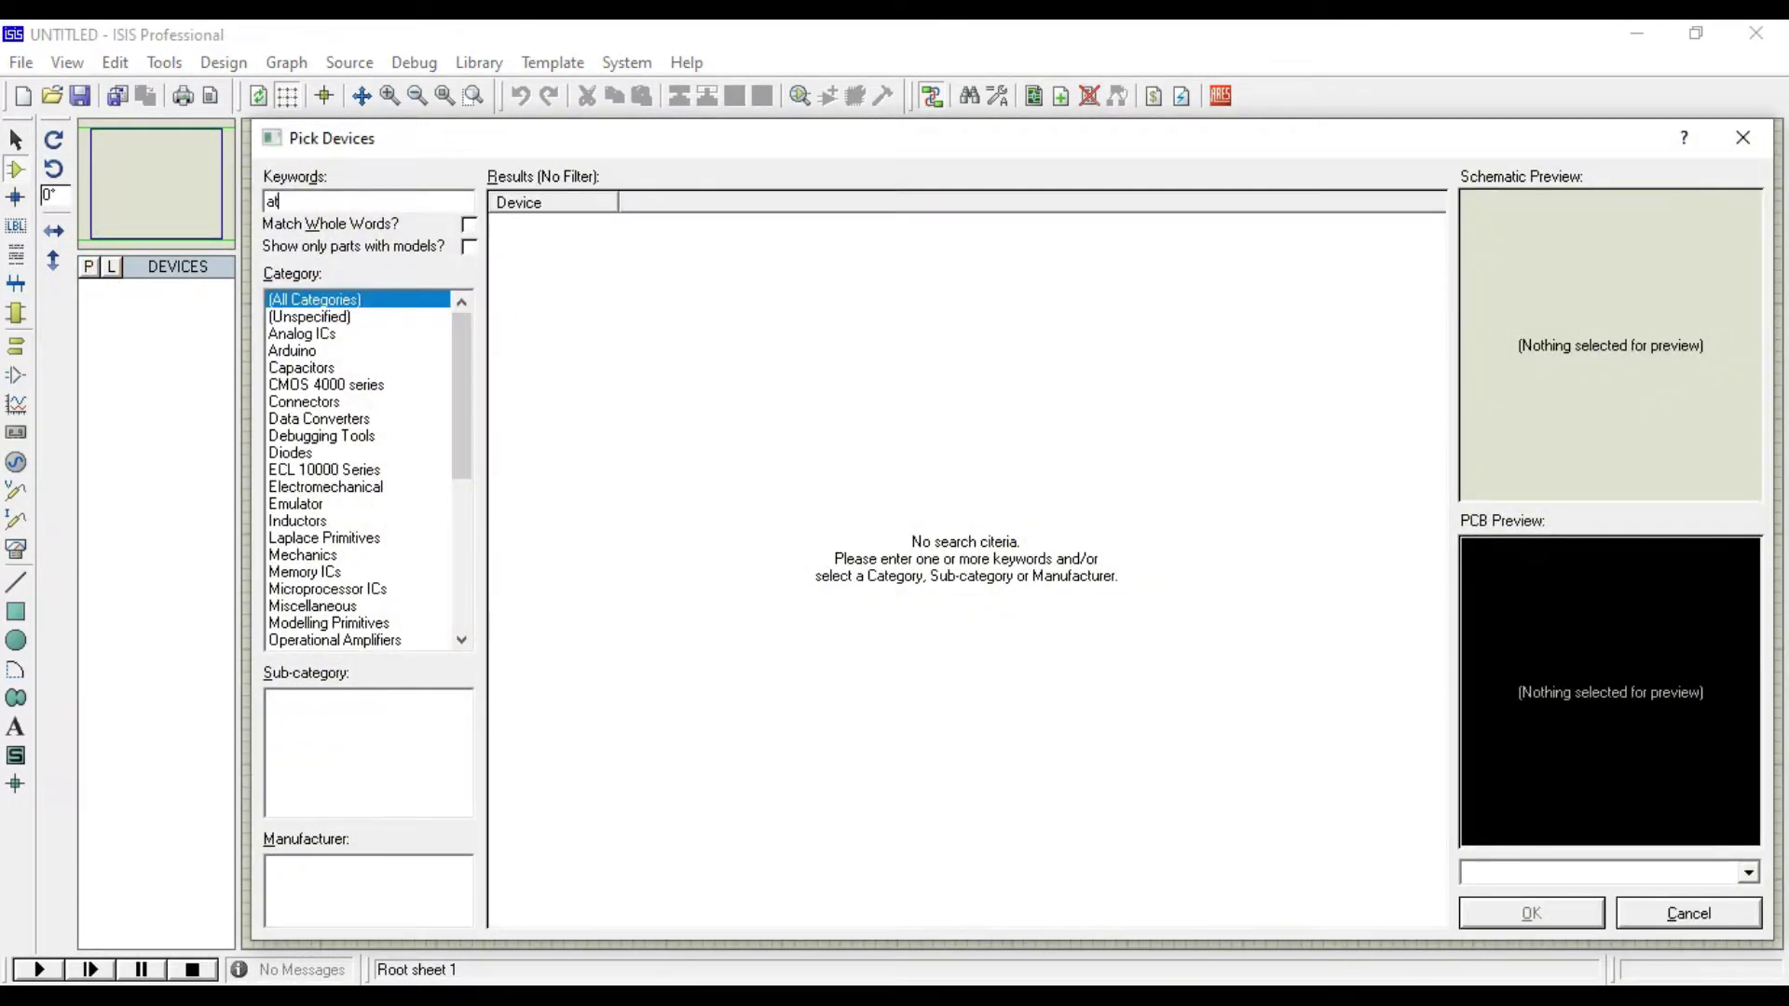
type("mega")
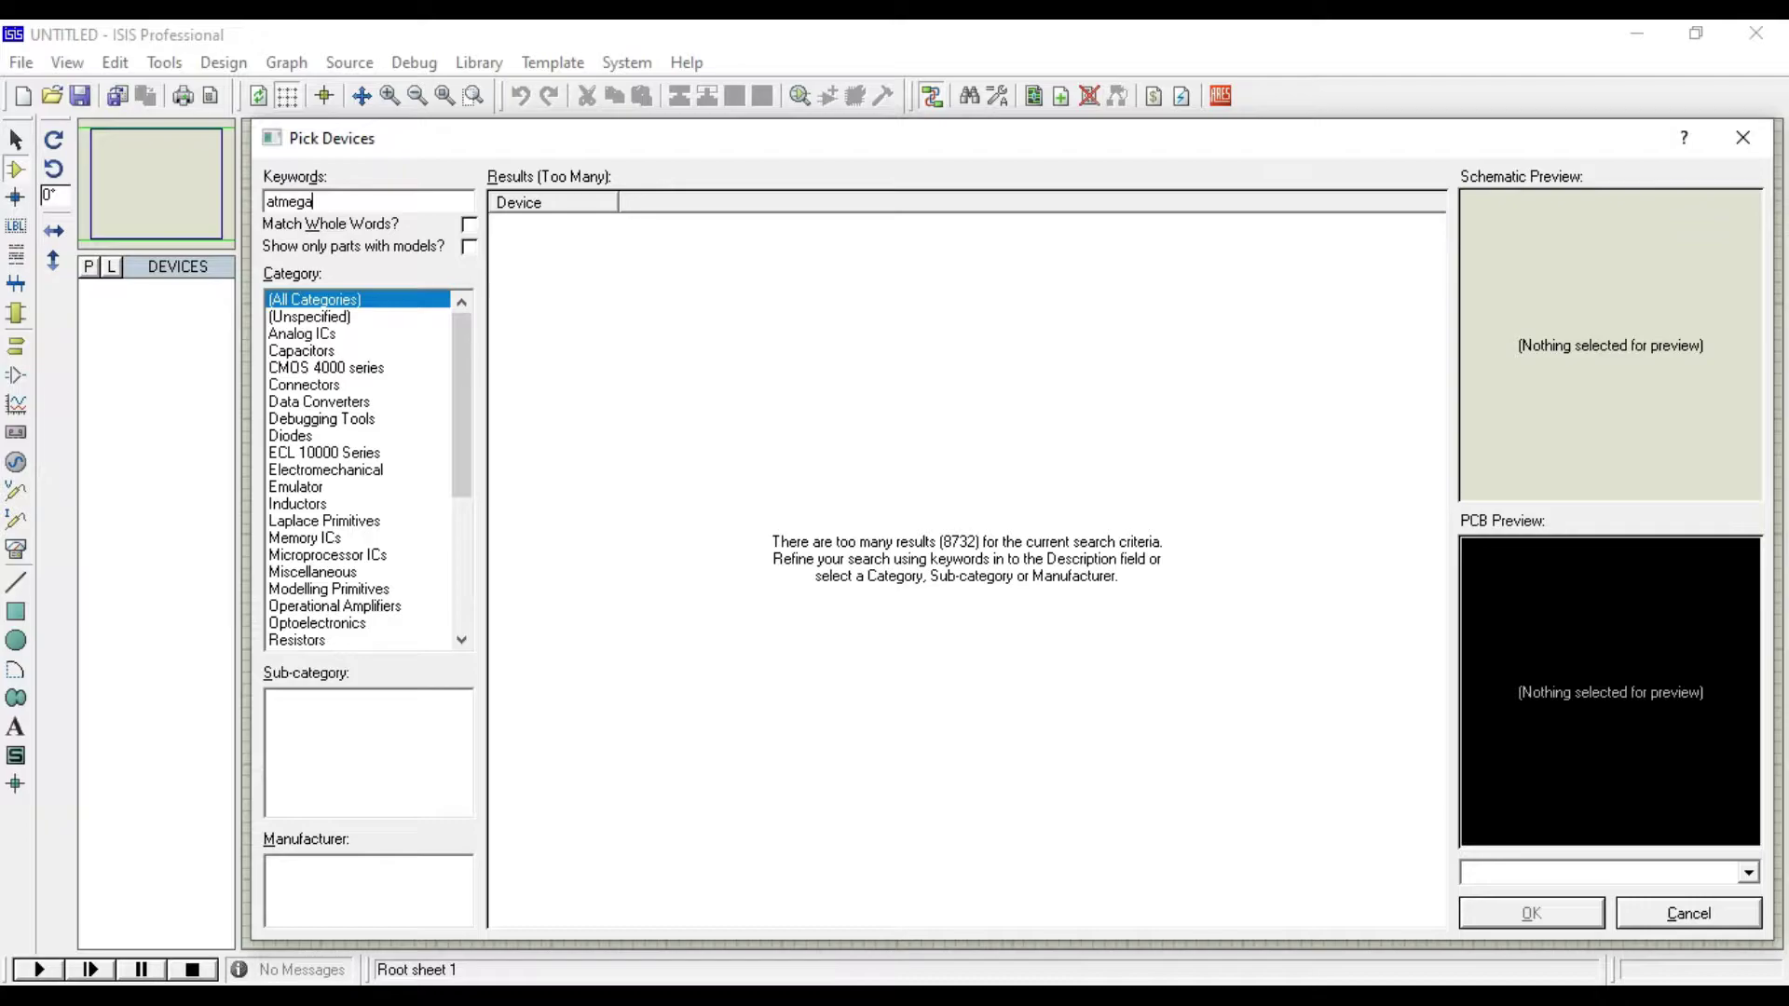
type("16")
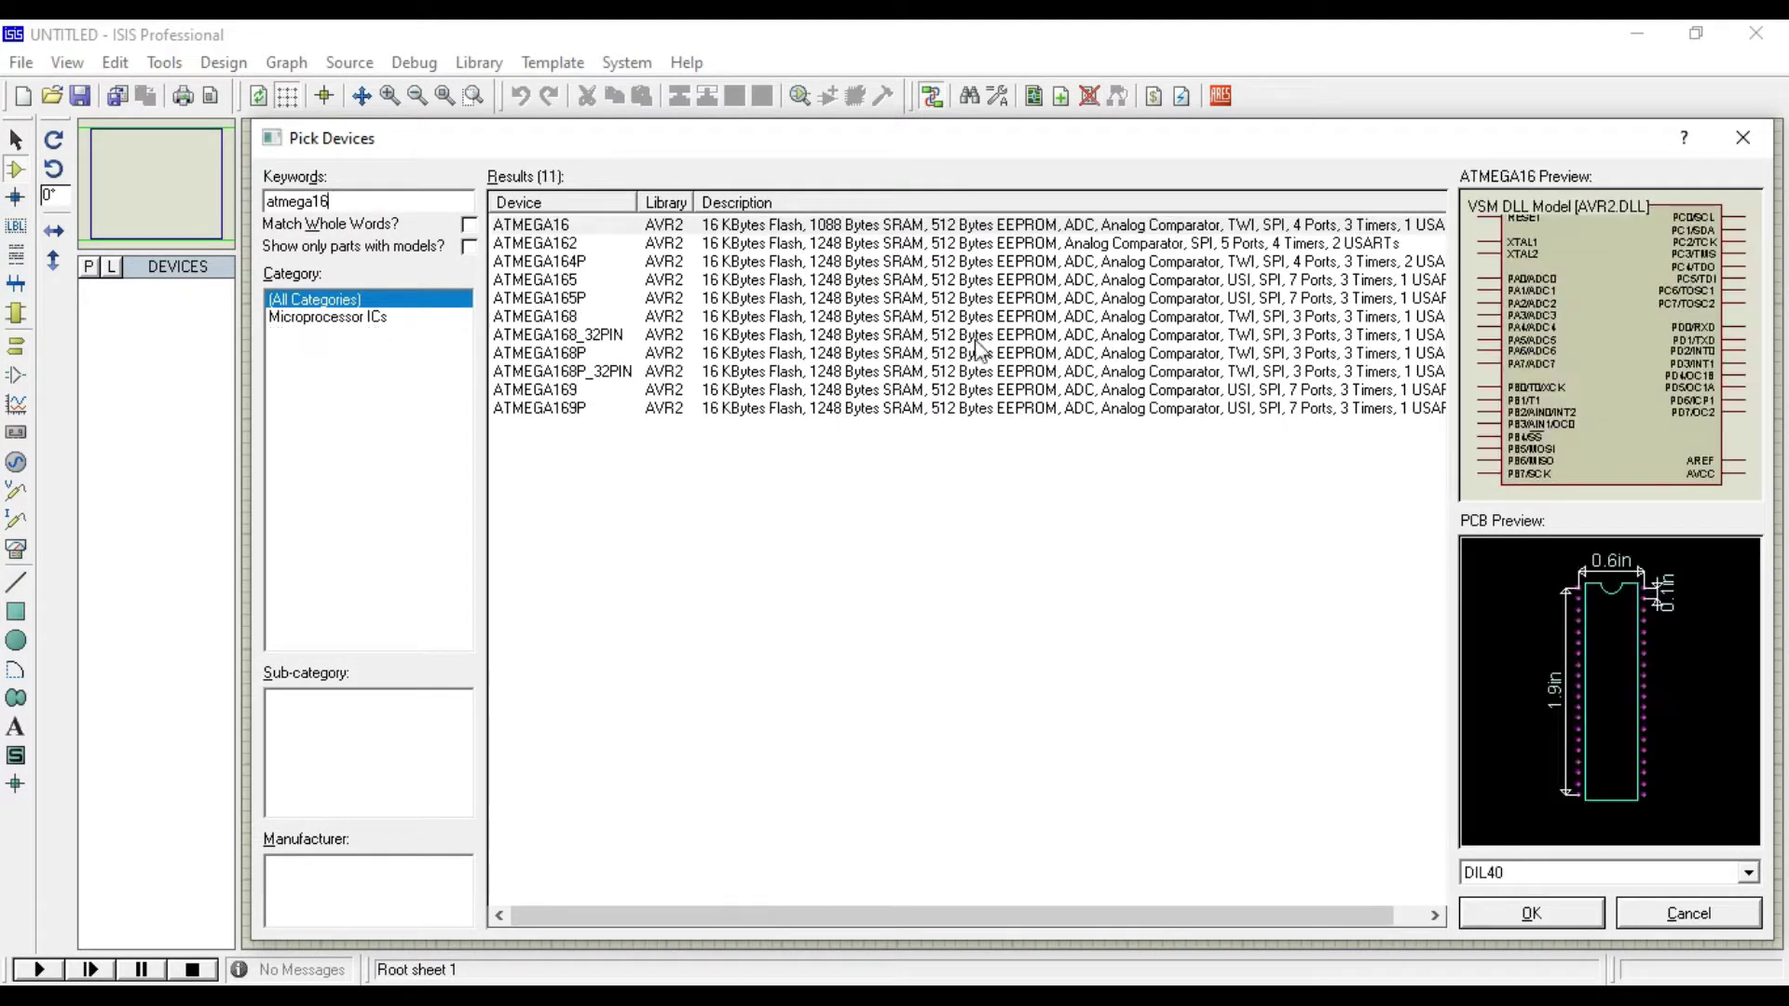
left_click(818, 226)
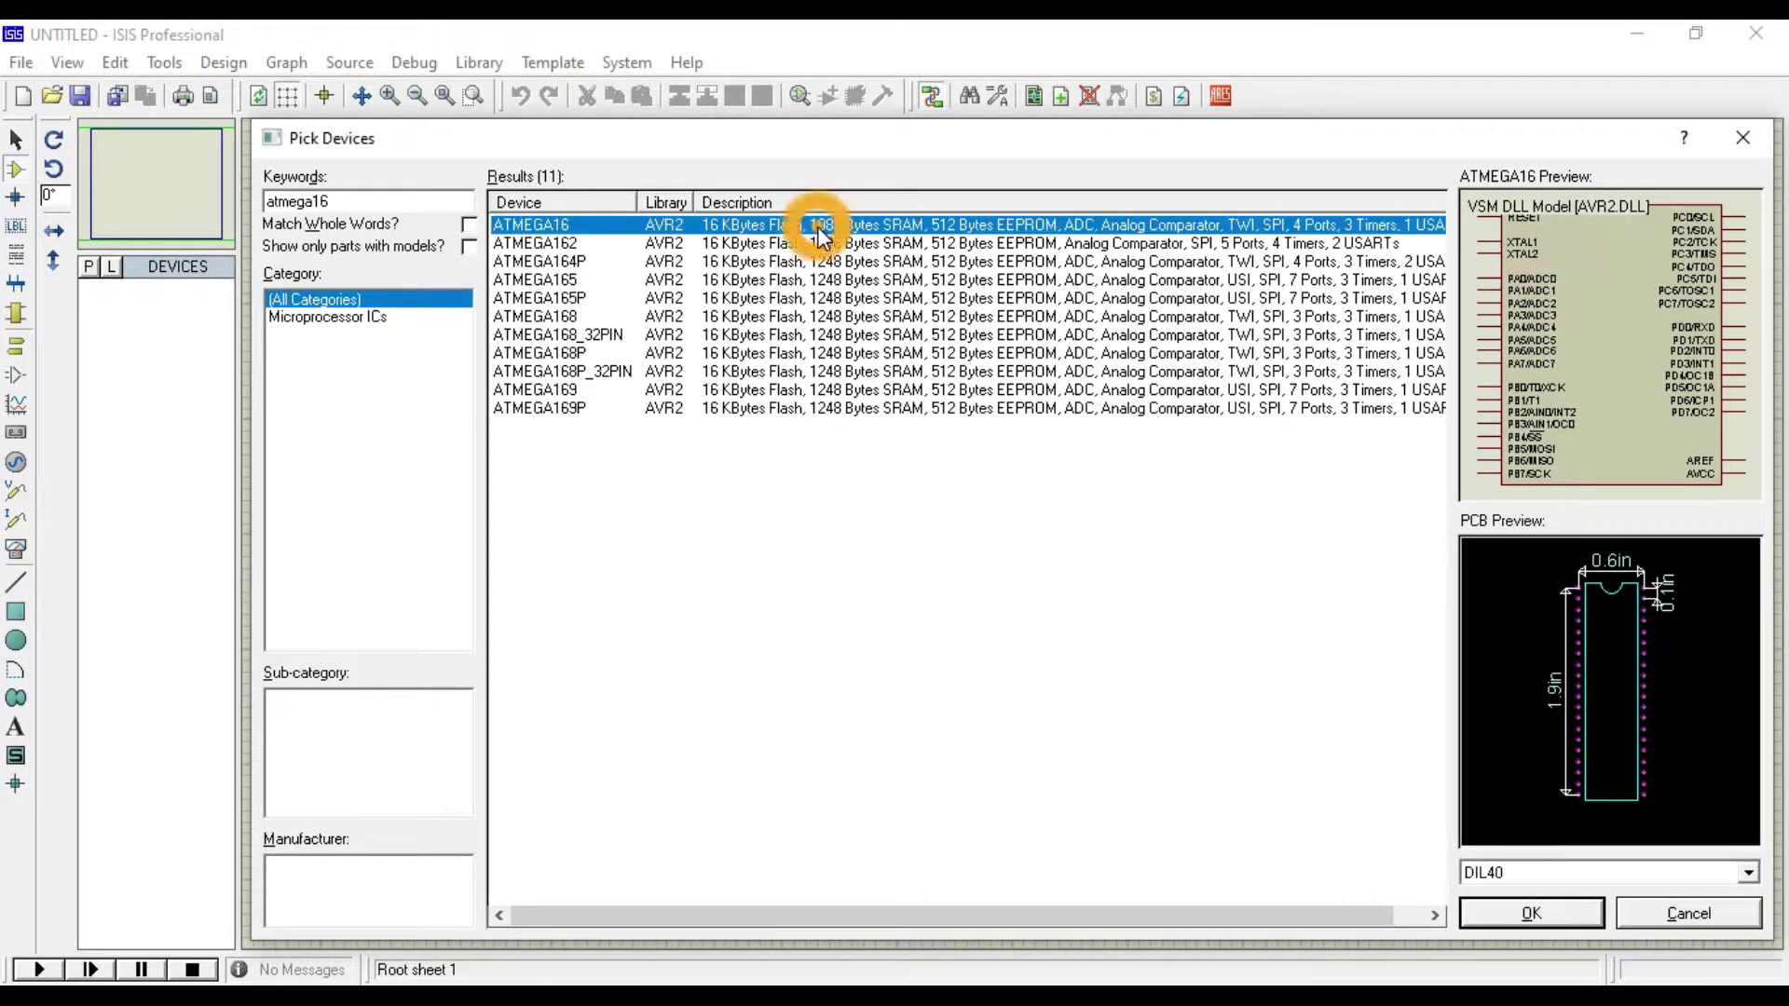
left_click(1524, 912)
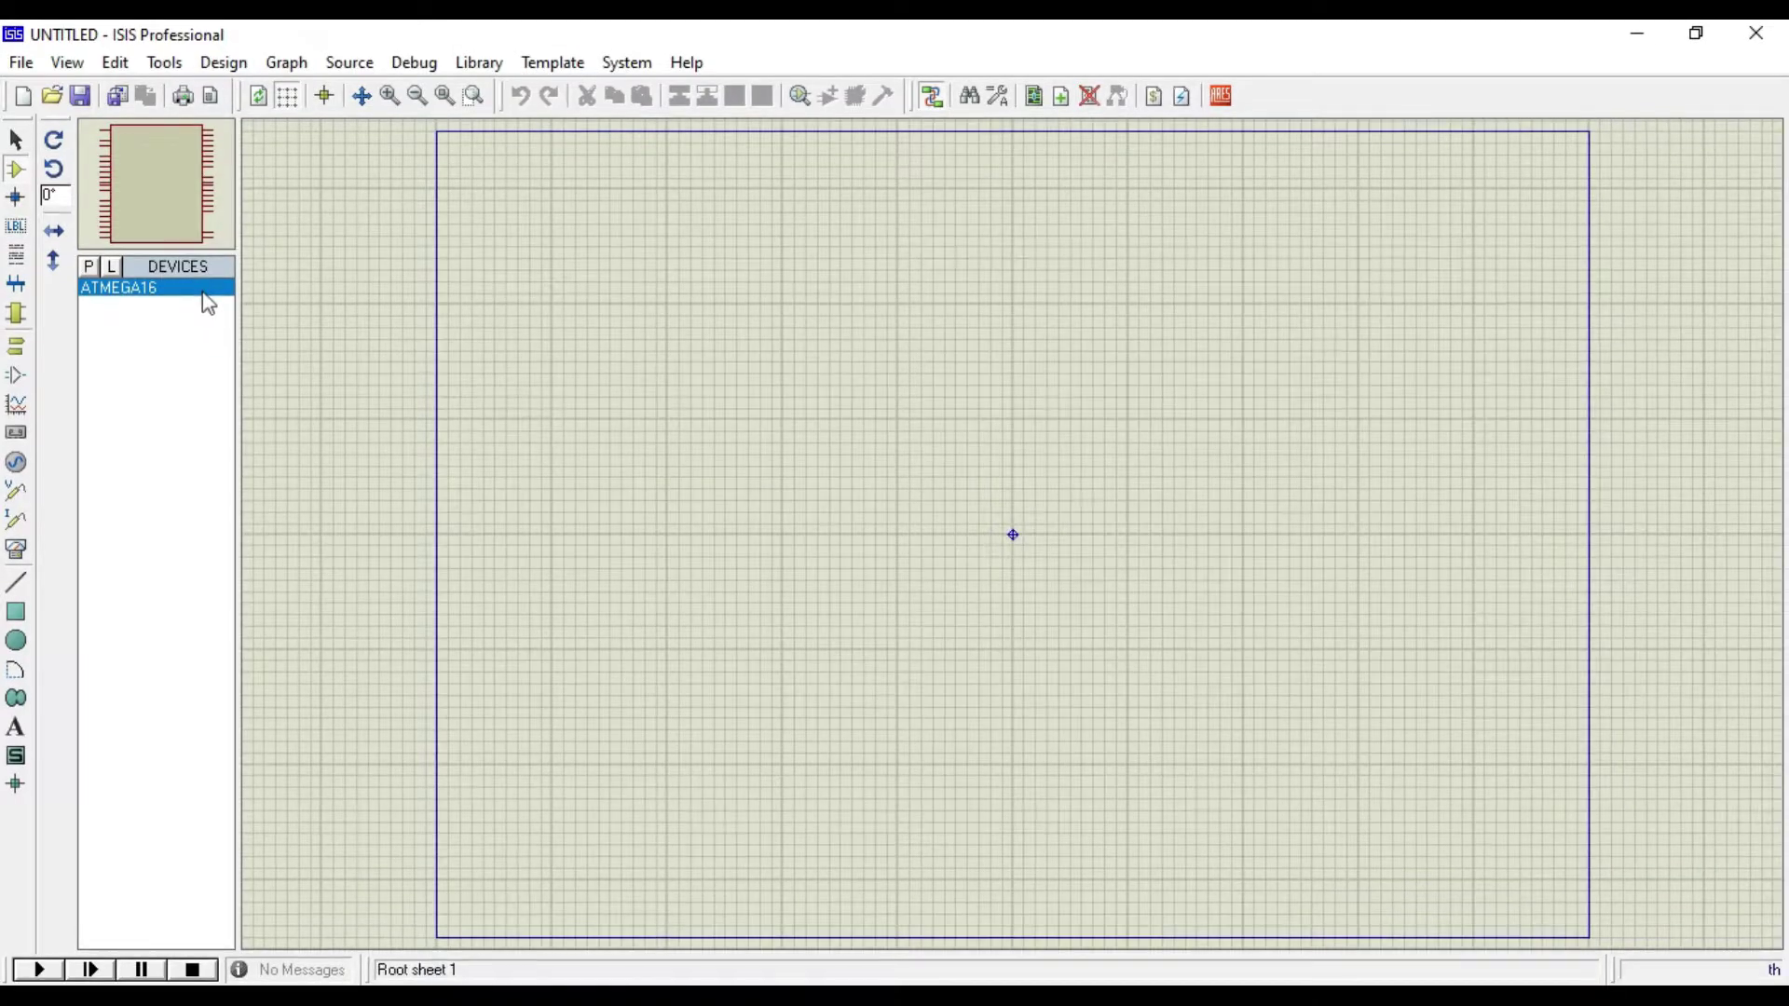
Step: Add the LM016L 16x2 alphanumeric LCD to the device list
left_click(87, 270)
type("lcd")
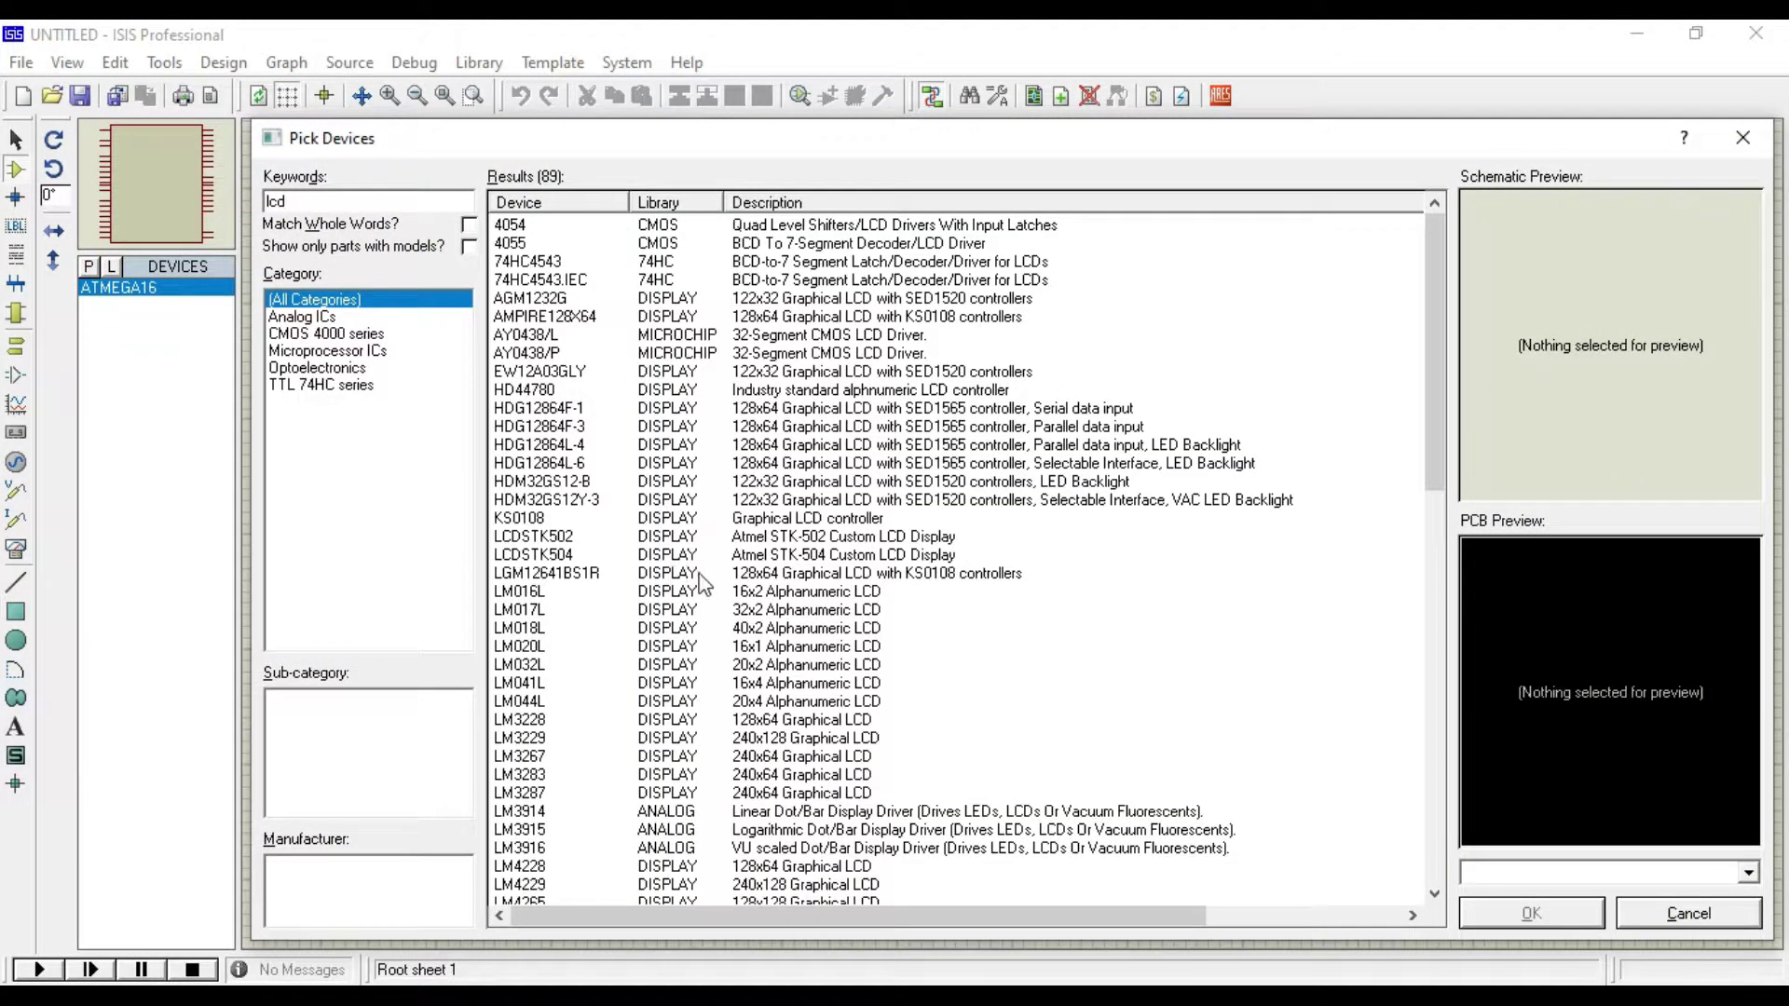
left_click(786, 593)
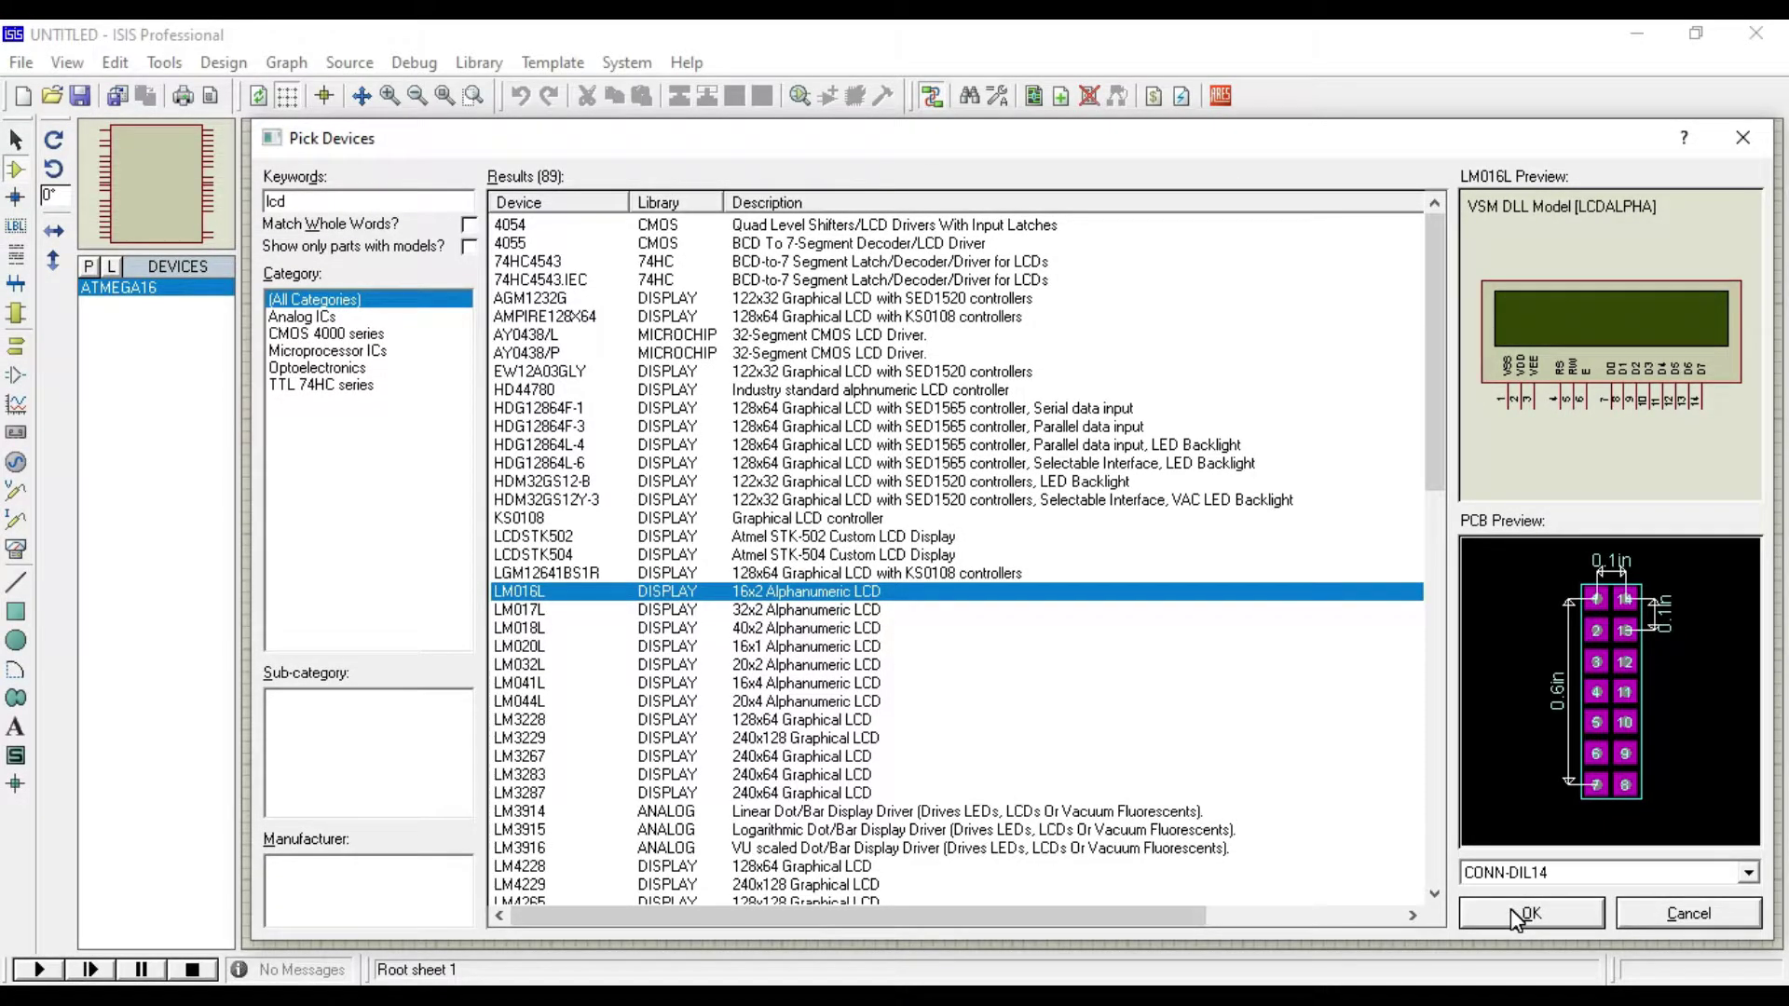
left_click(1512, 909)
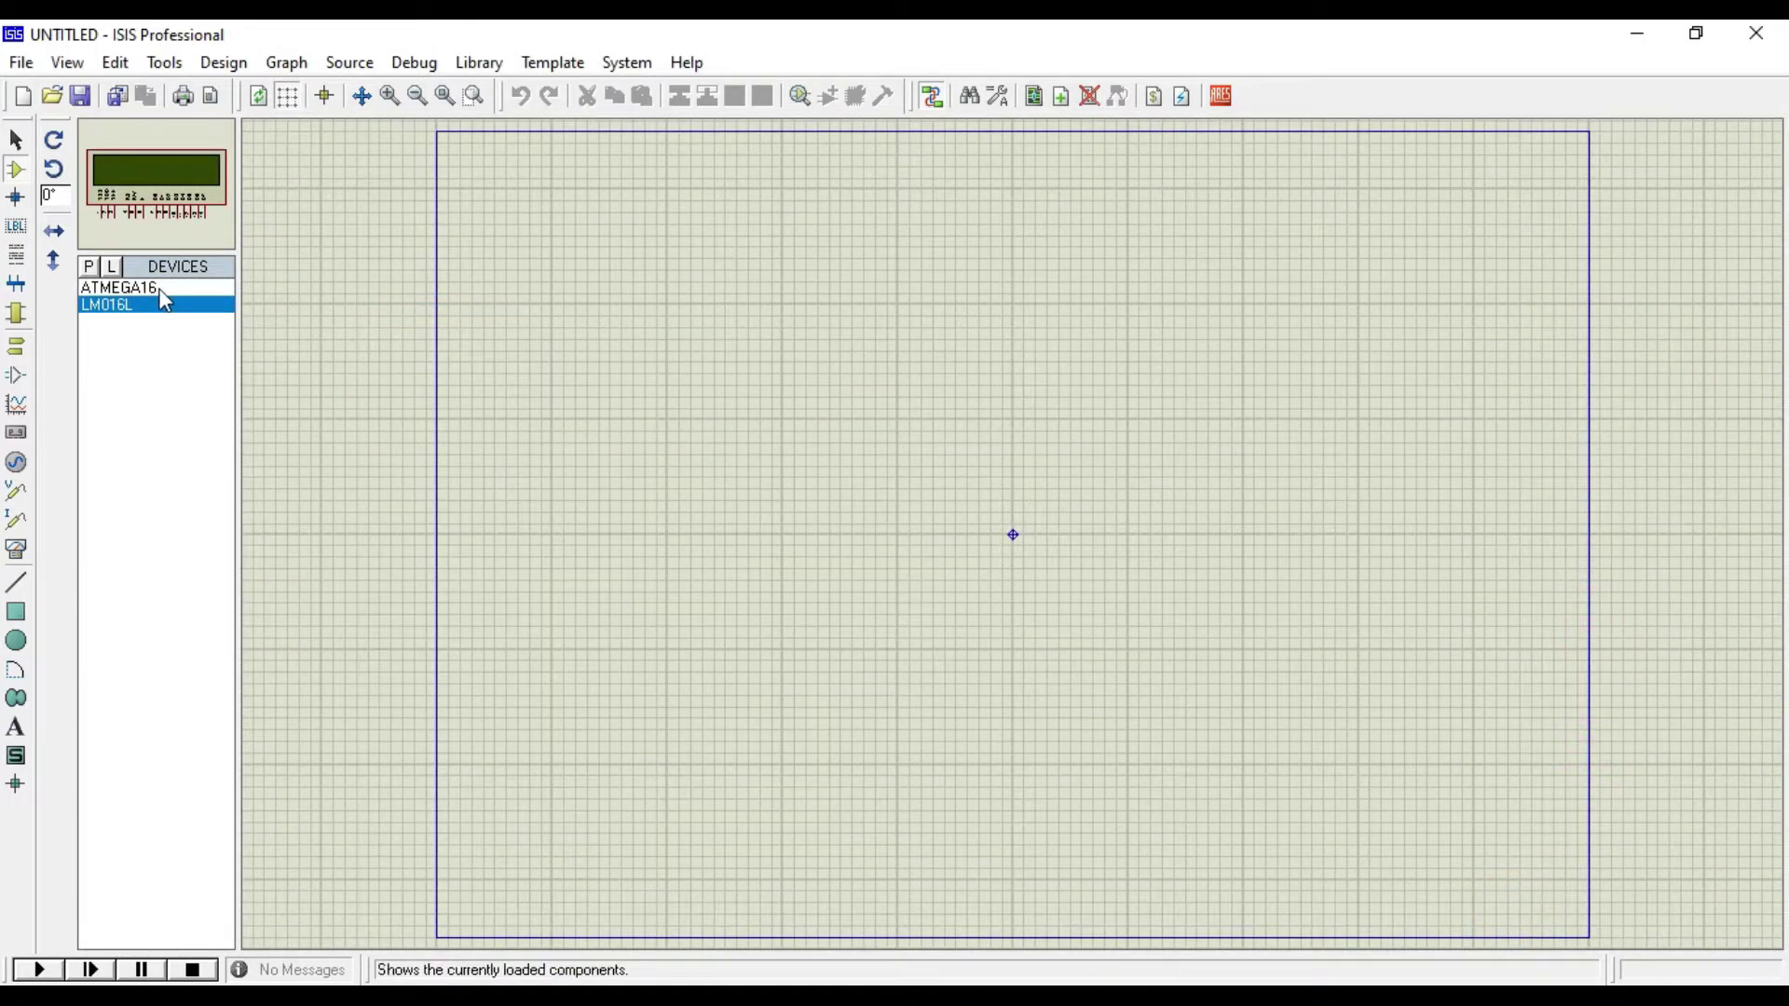
Step: Place the ATMEGA16 chip near the sheet centre and zoom in on it
left_click(160, 288)
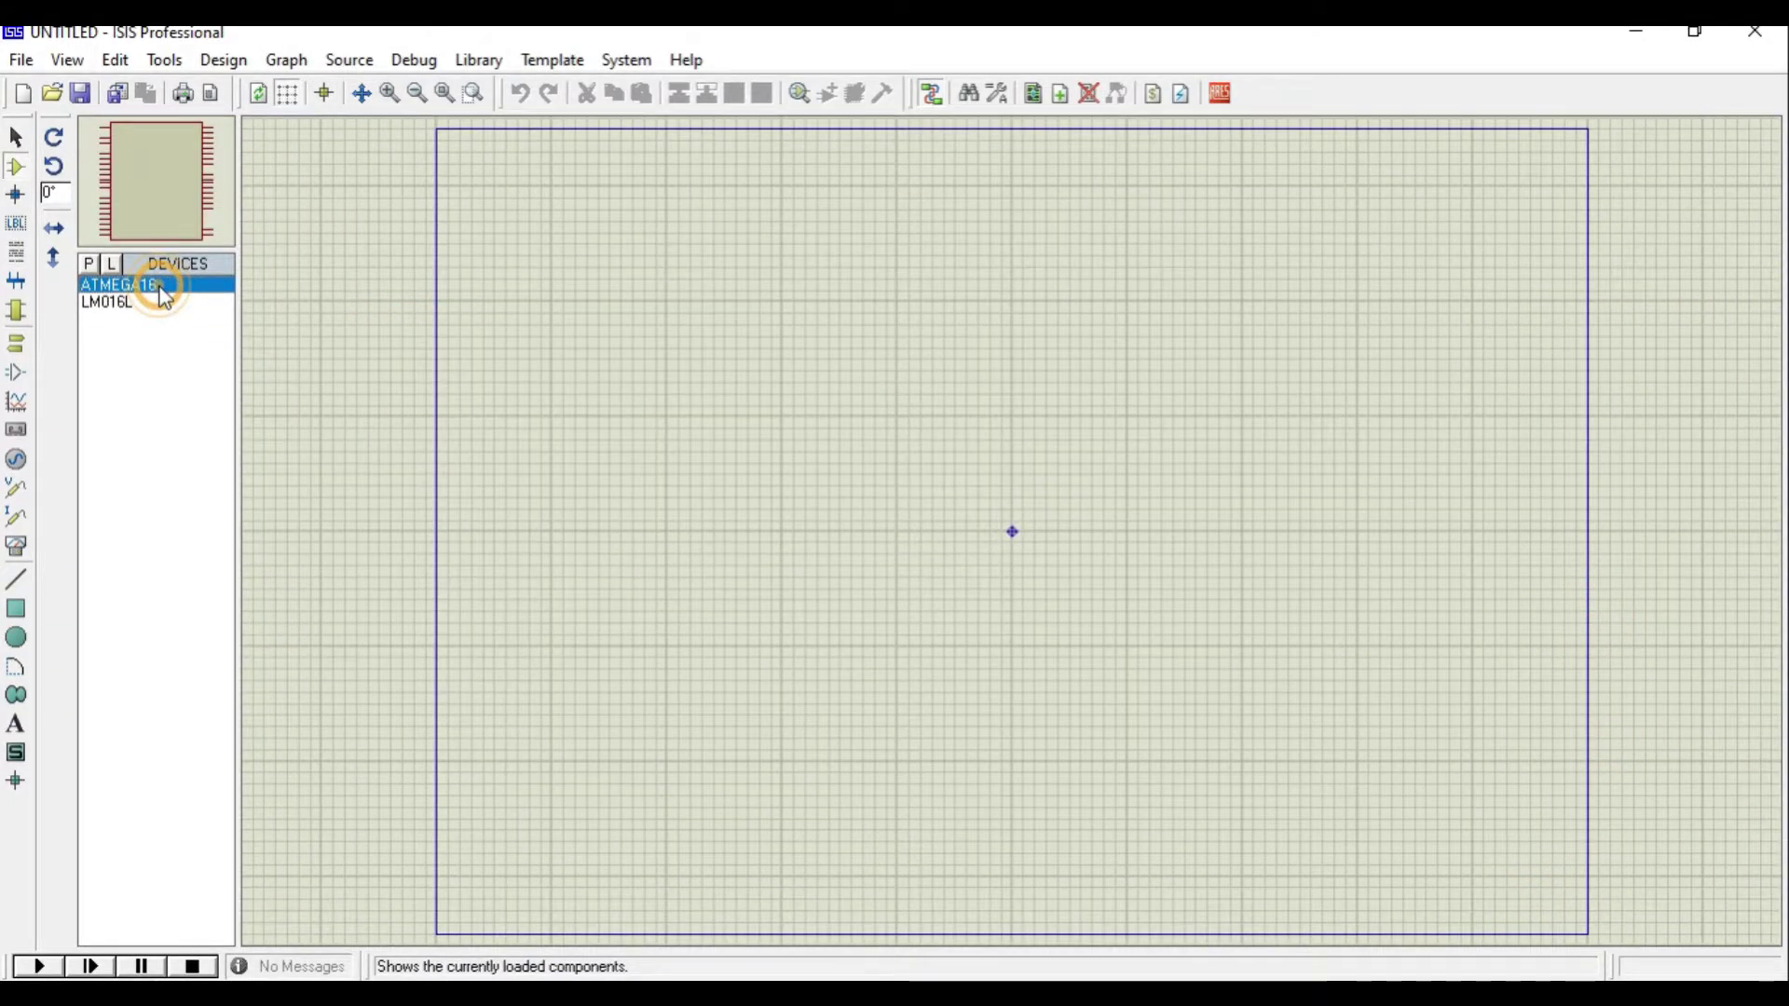
left_click(160, 291)
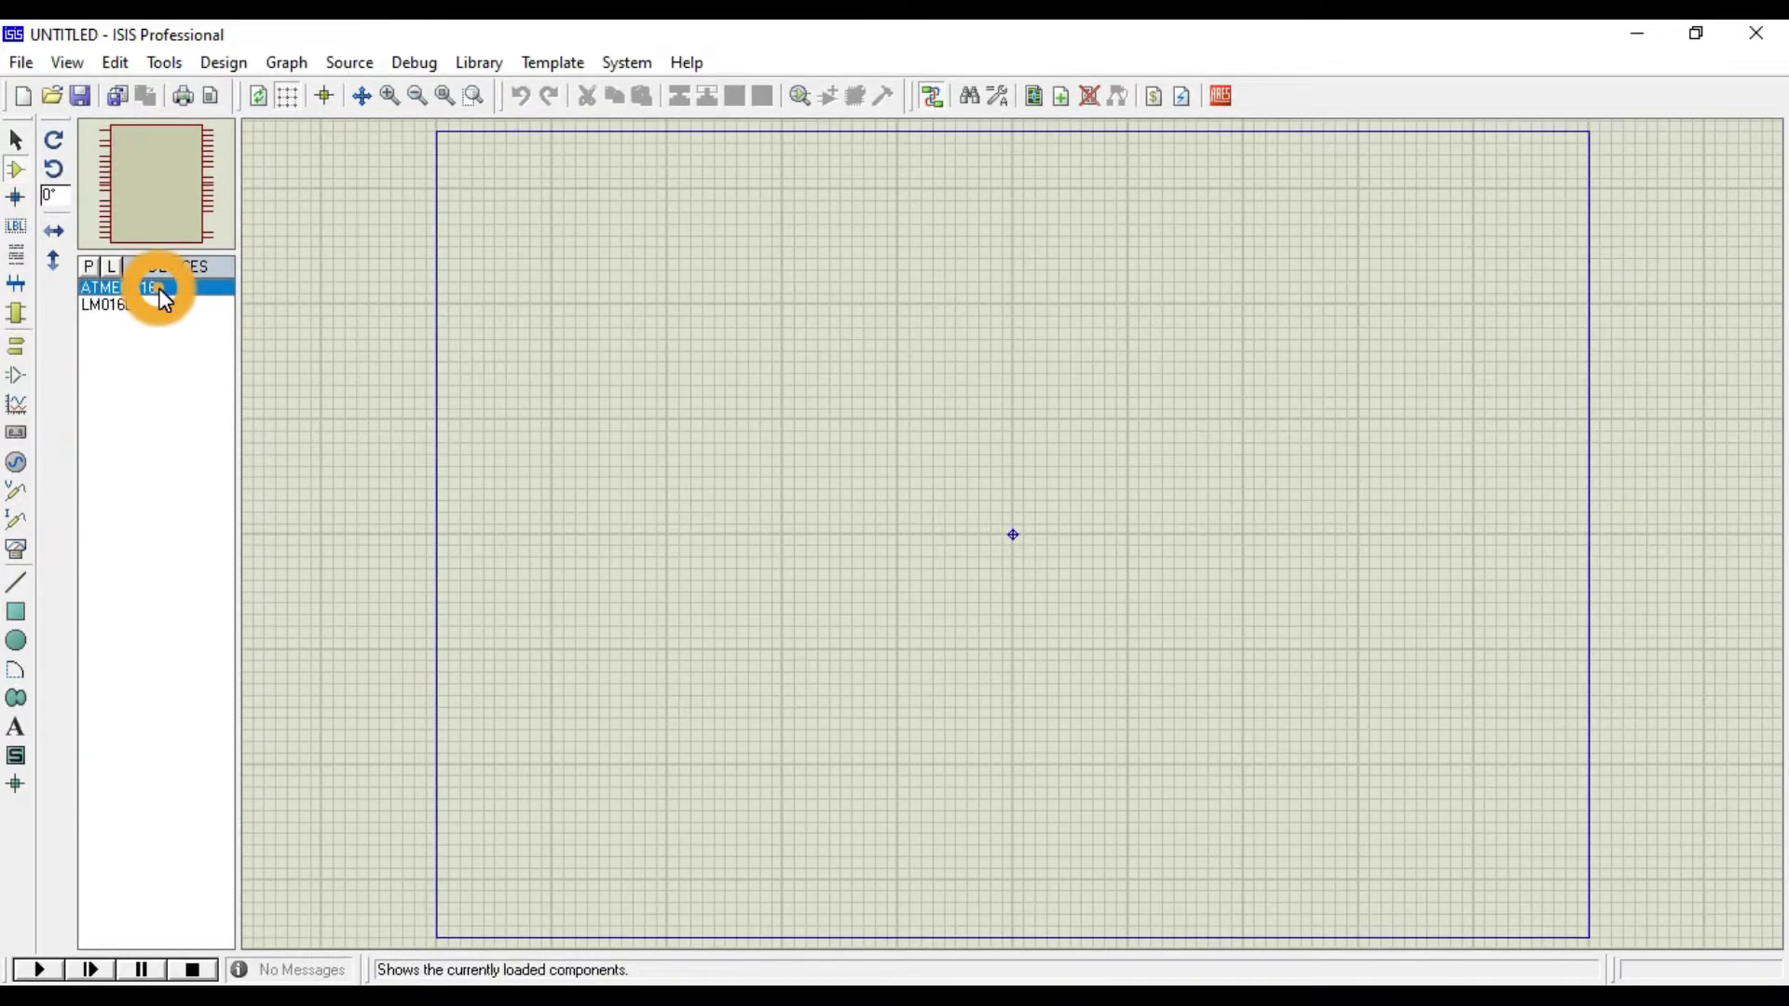
left_click(790, 375)
left_click(934, 523)
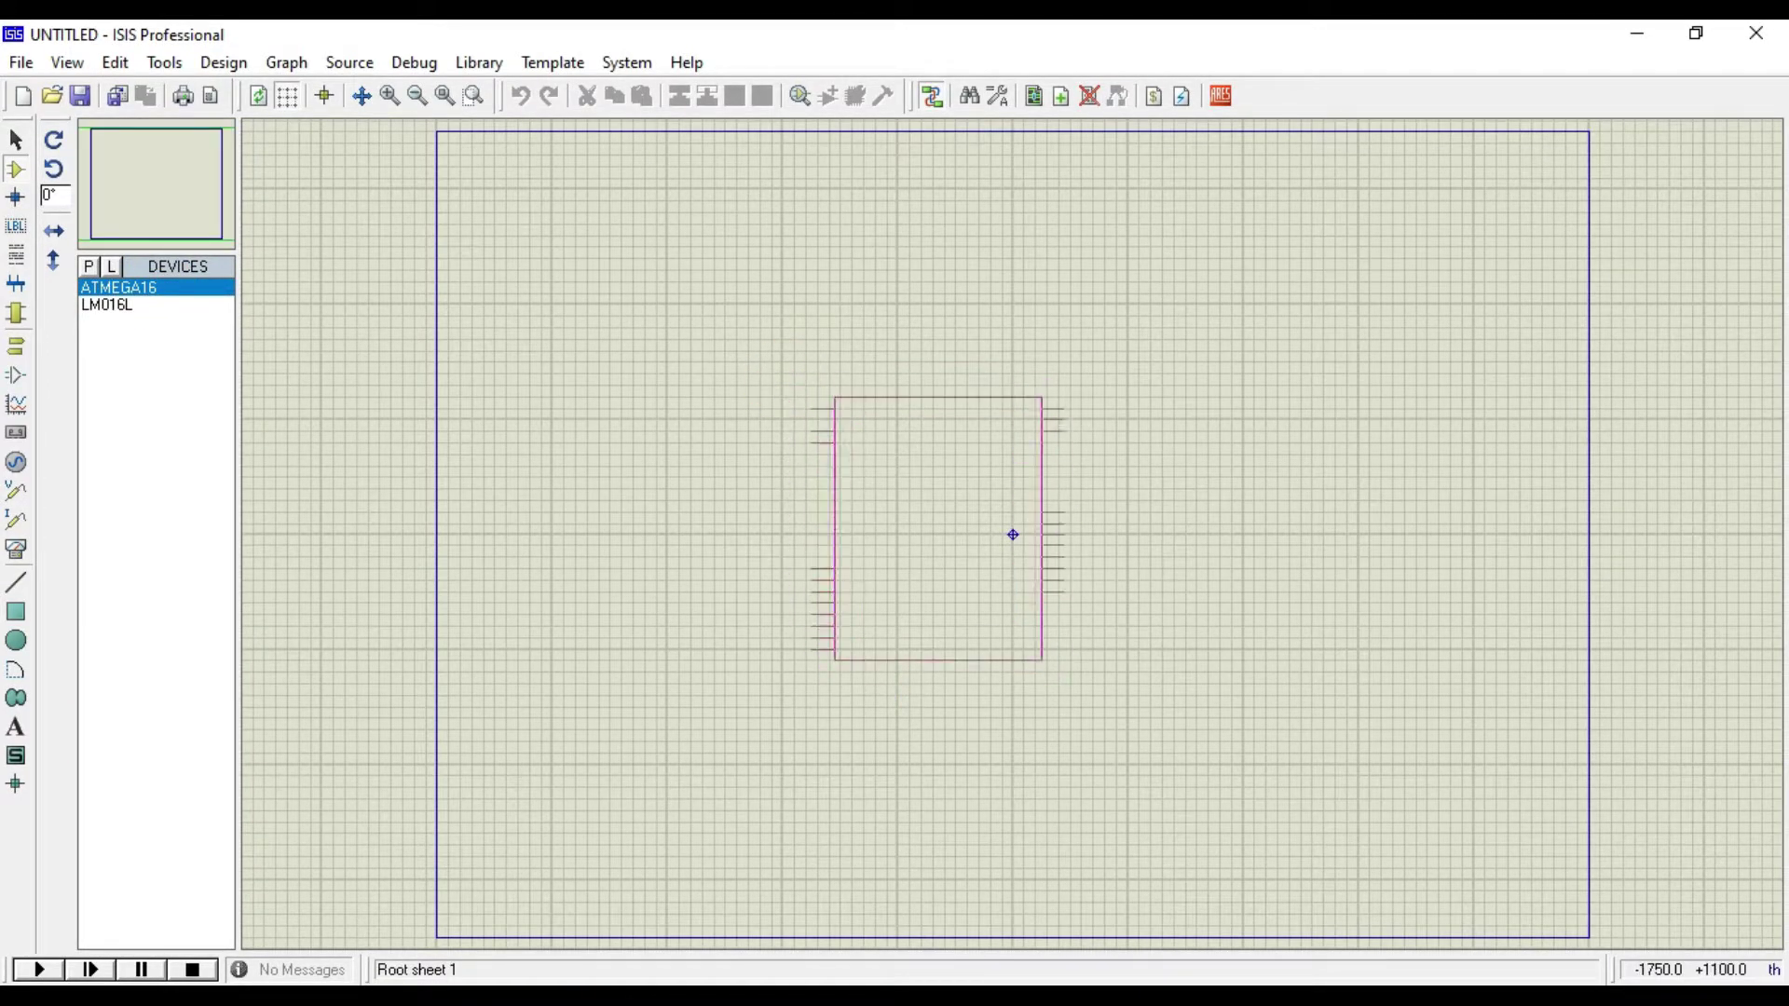
left_click(393, 109)
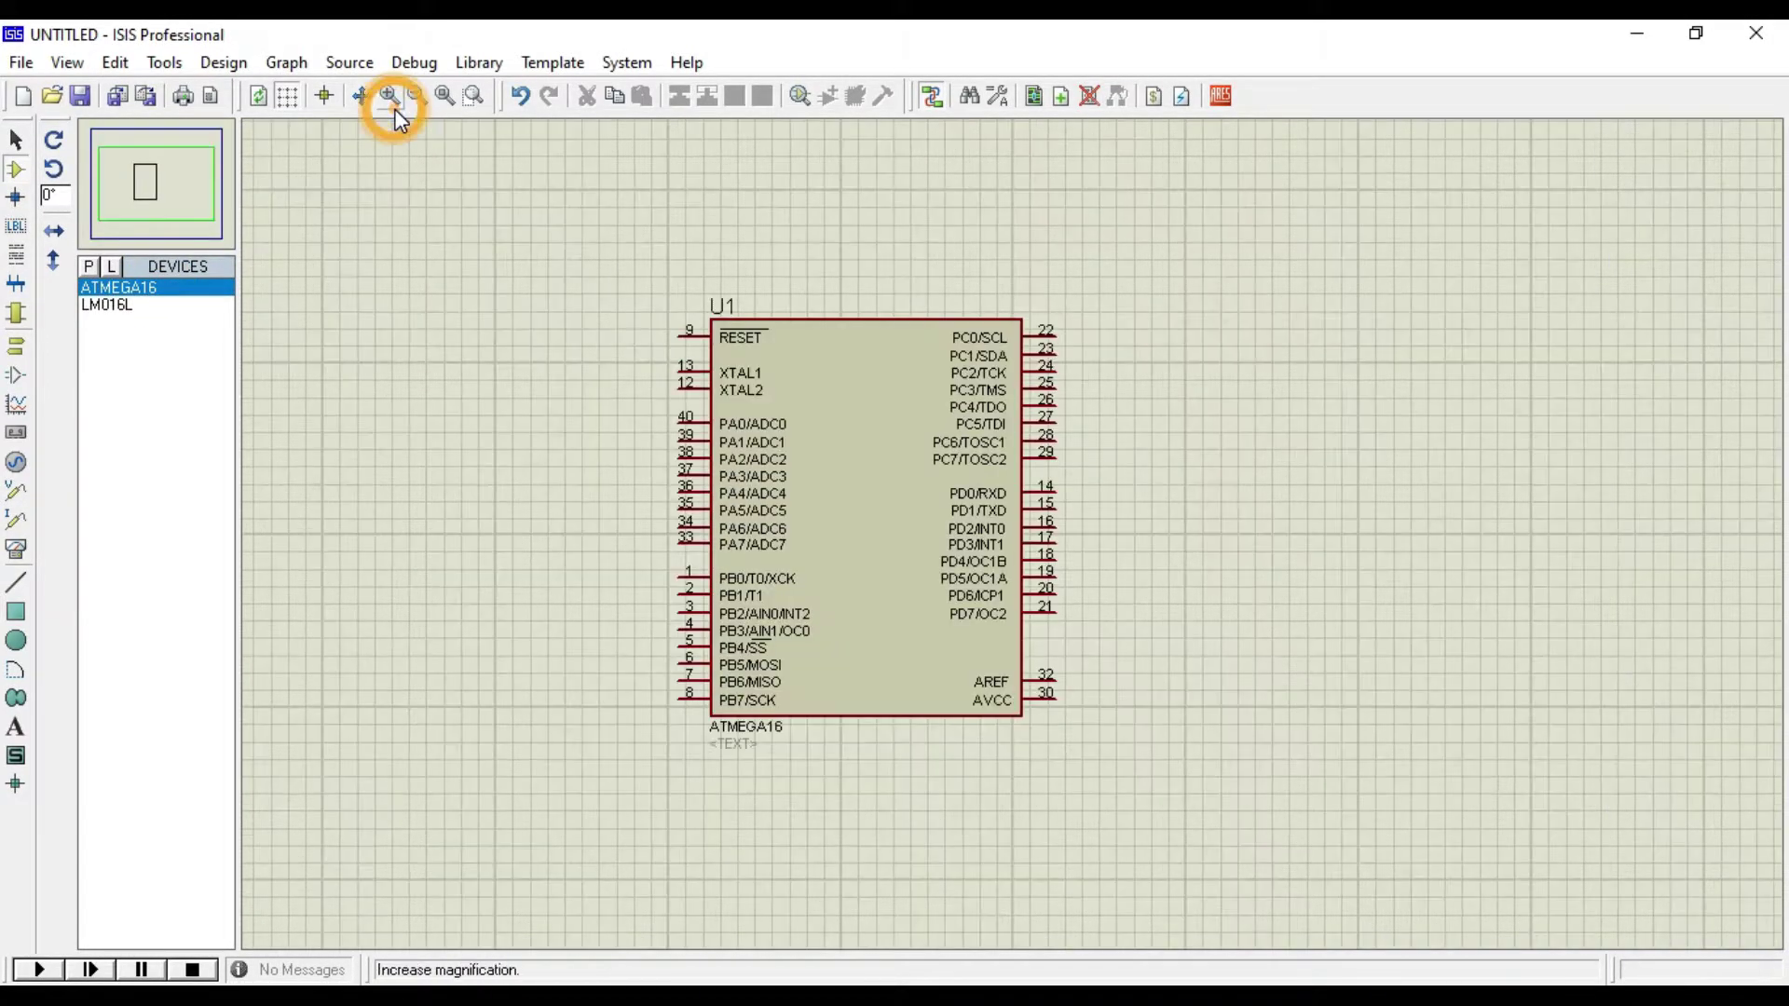
left_click(394, 109)
left_click(164, 175)
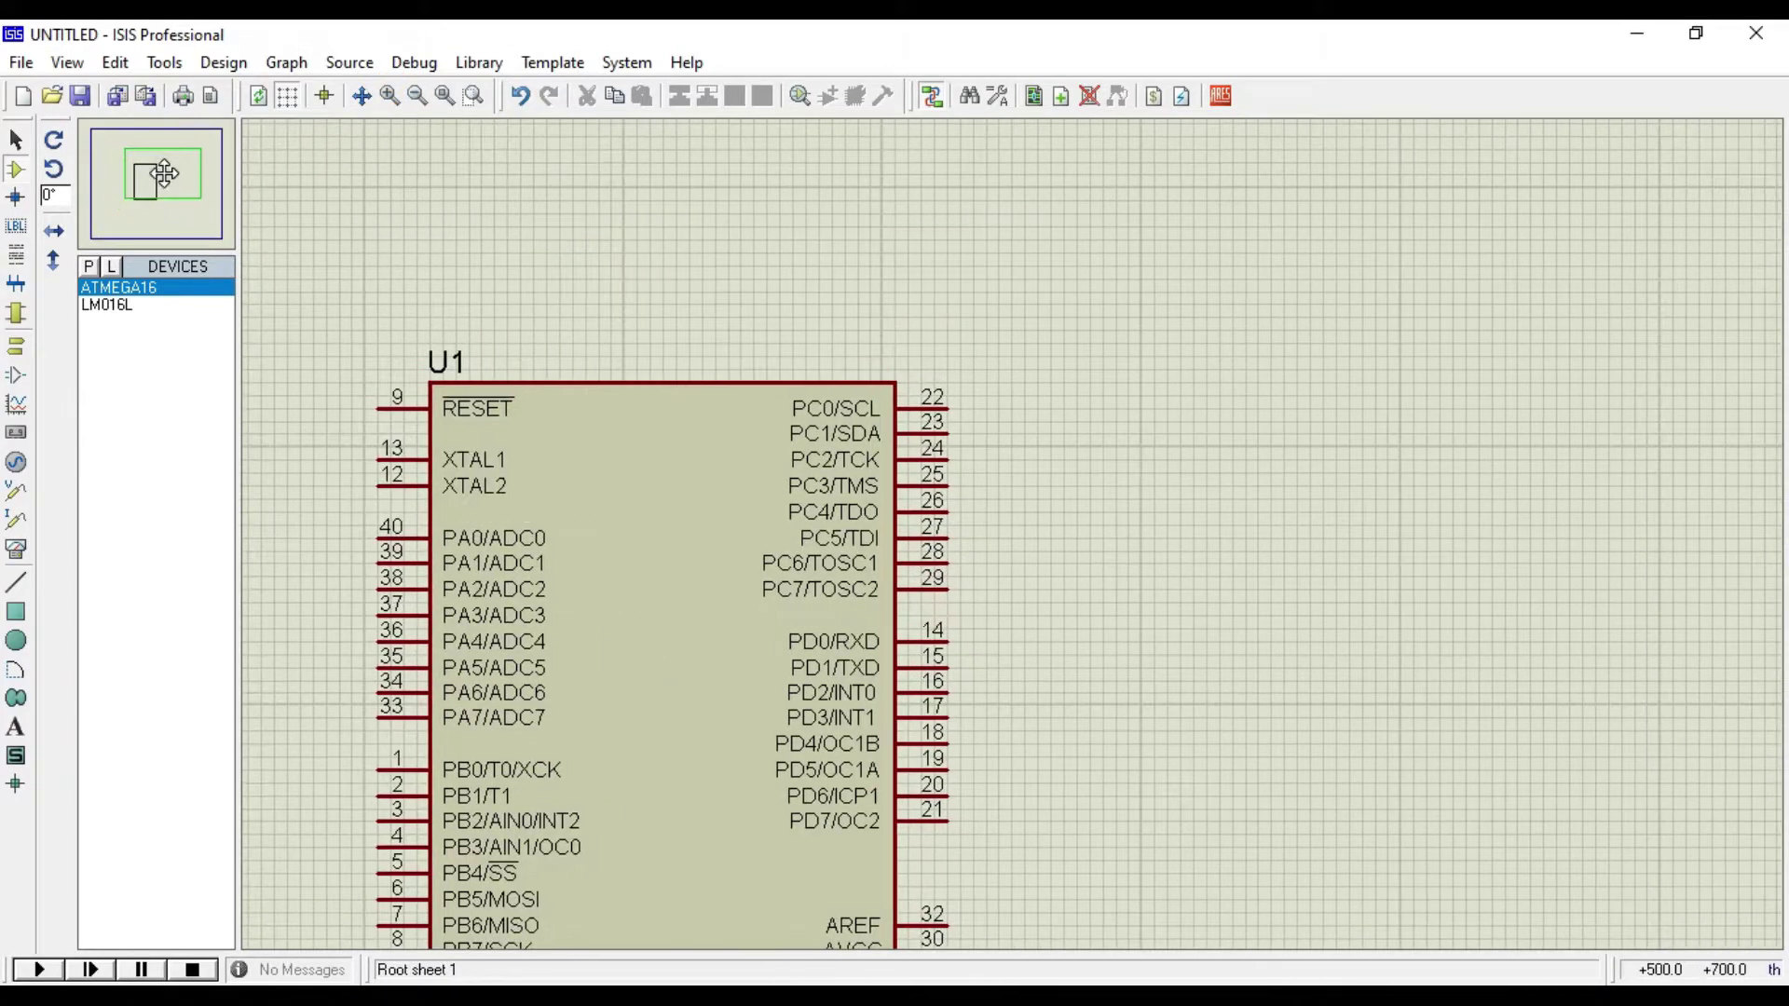
Step: Place the LM016L LCD above-right of the chip, then drag it further up-right
left_click(165, 171)
left_click(106, 304)
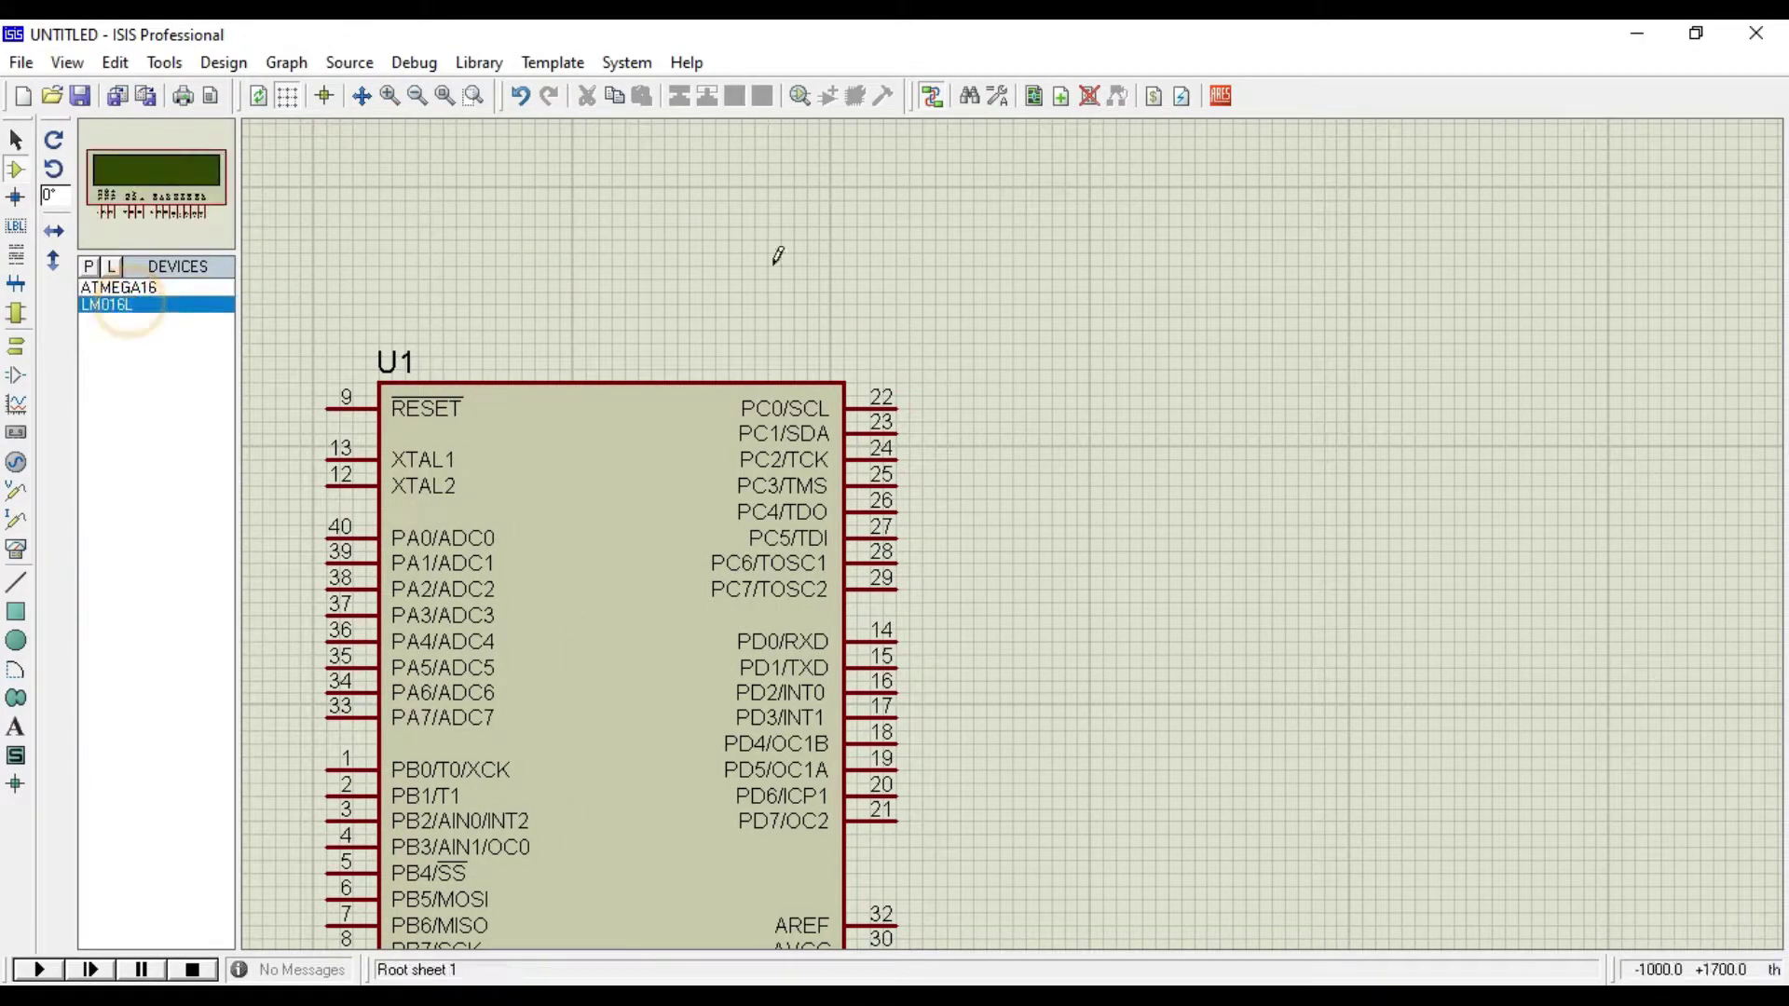
left_click(824, 256)
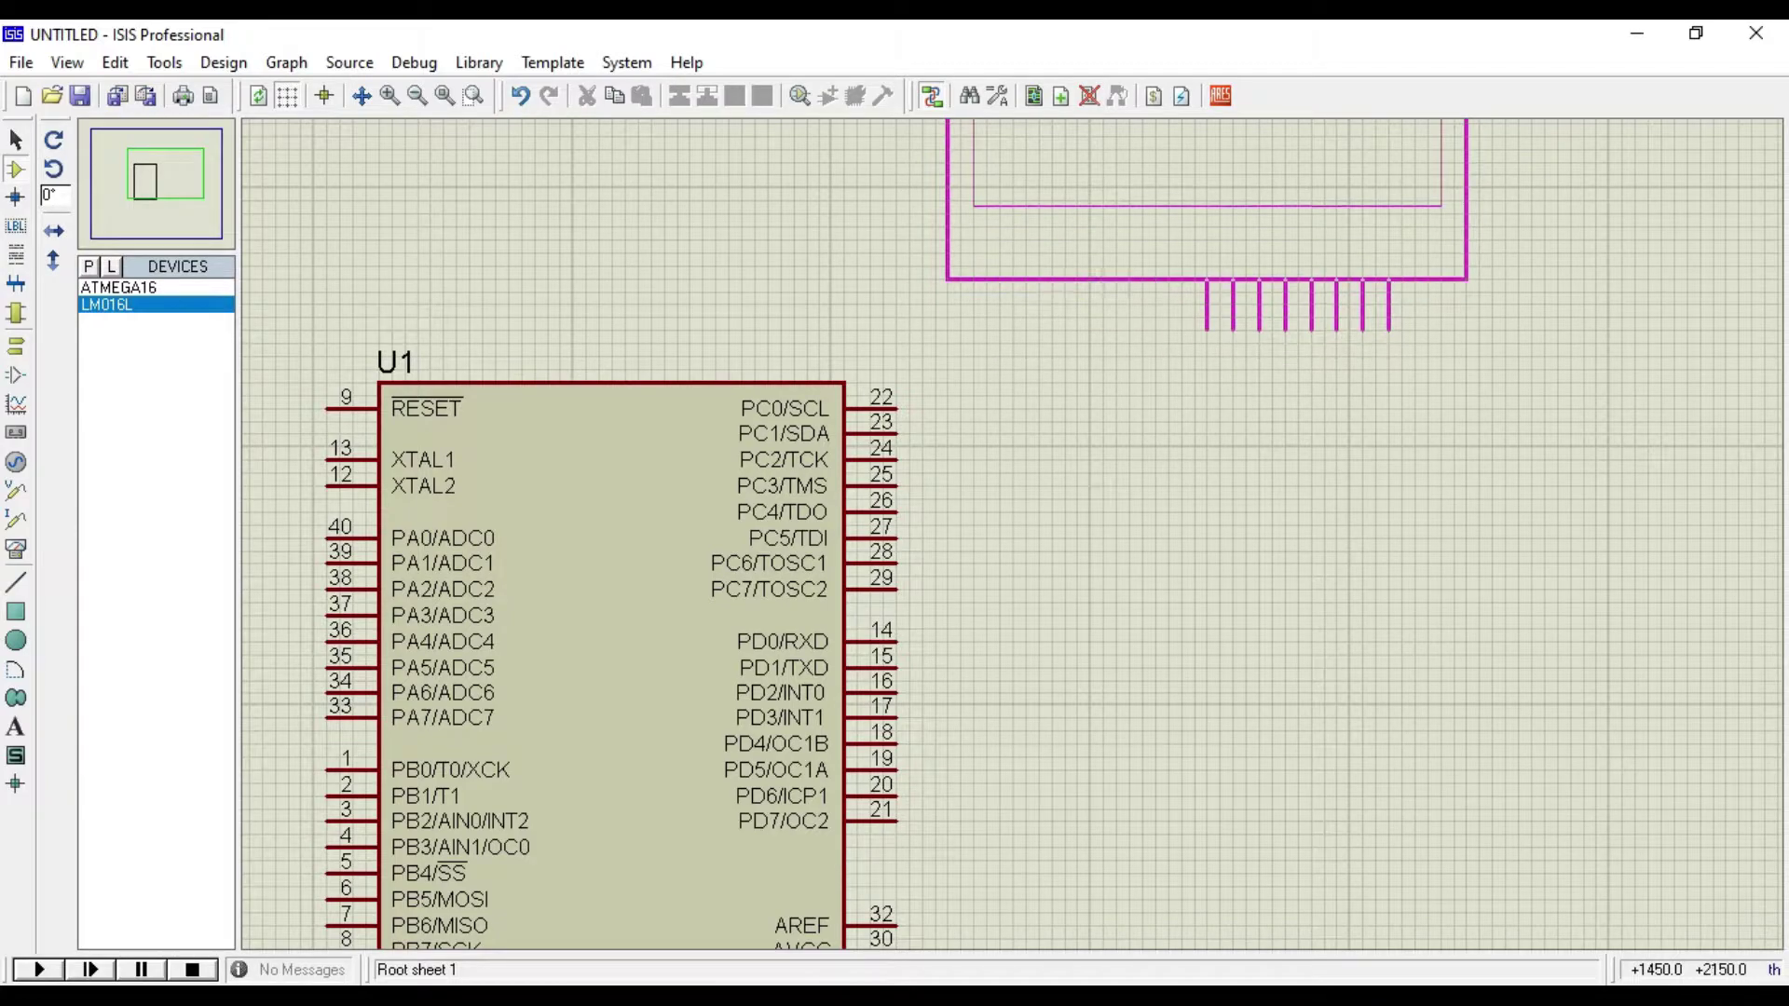
left_click(1207, 148)
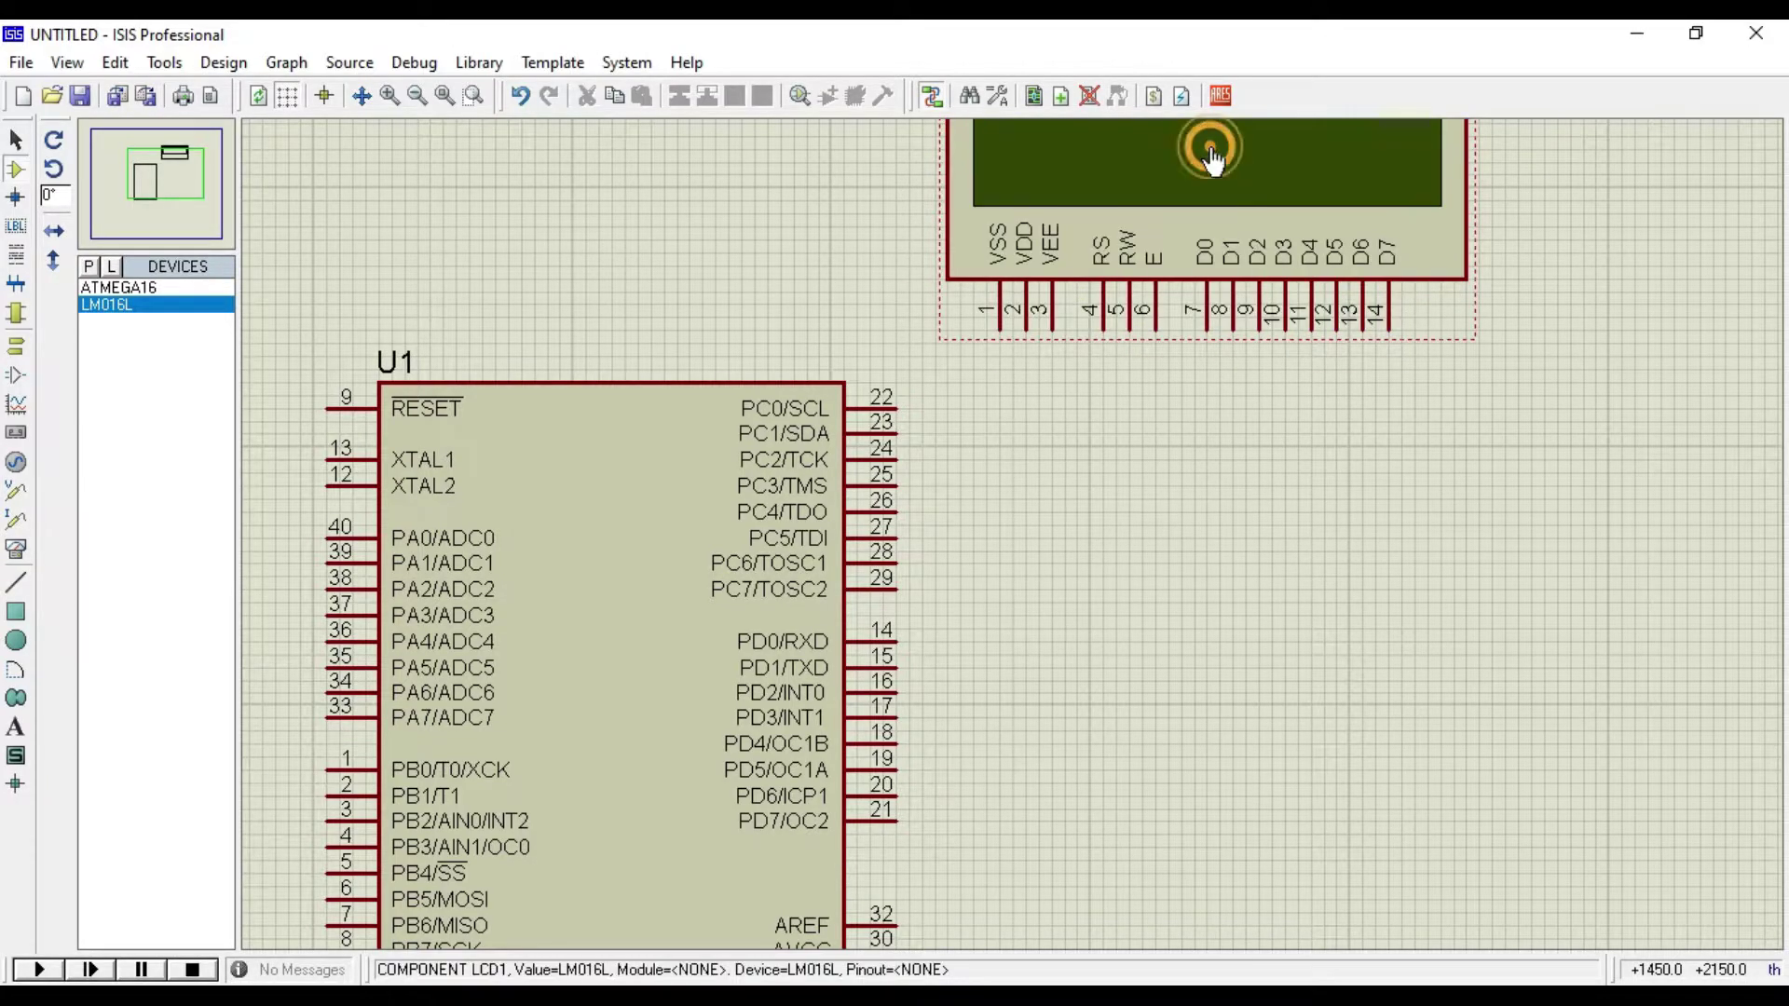
left_click(425, 100)
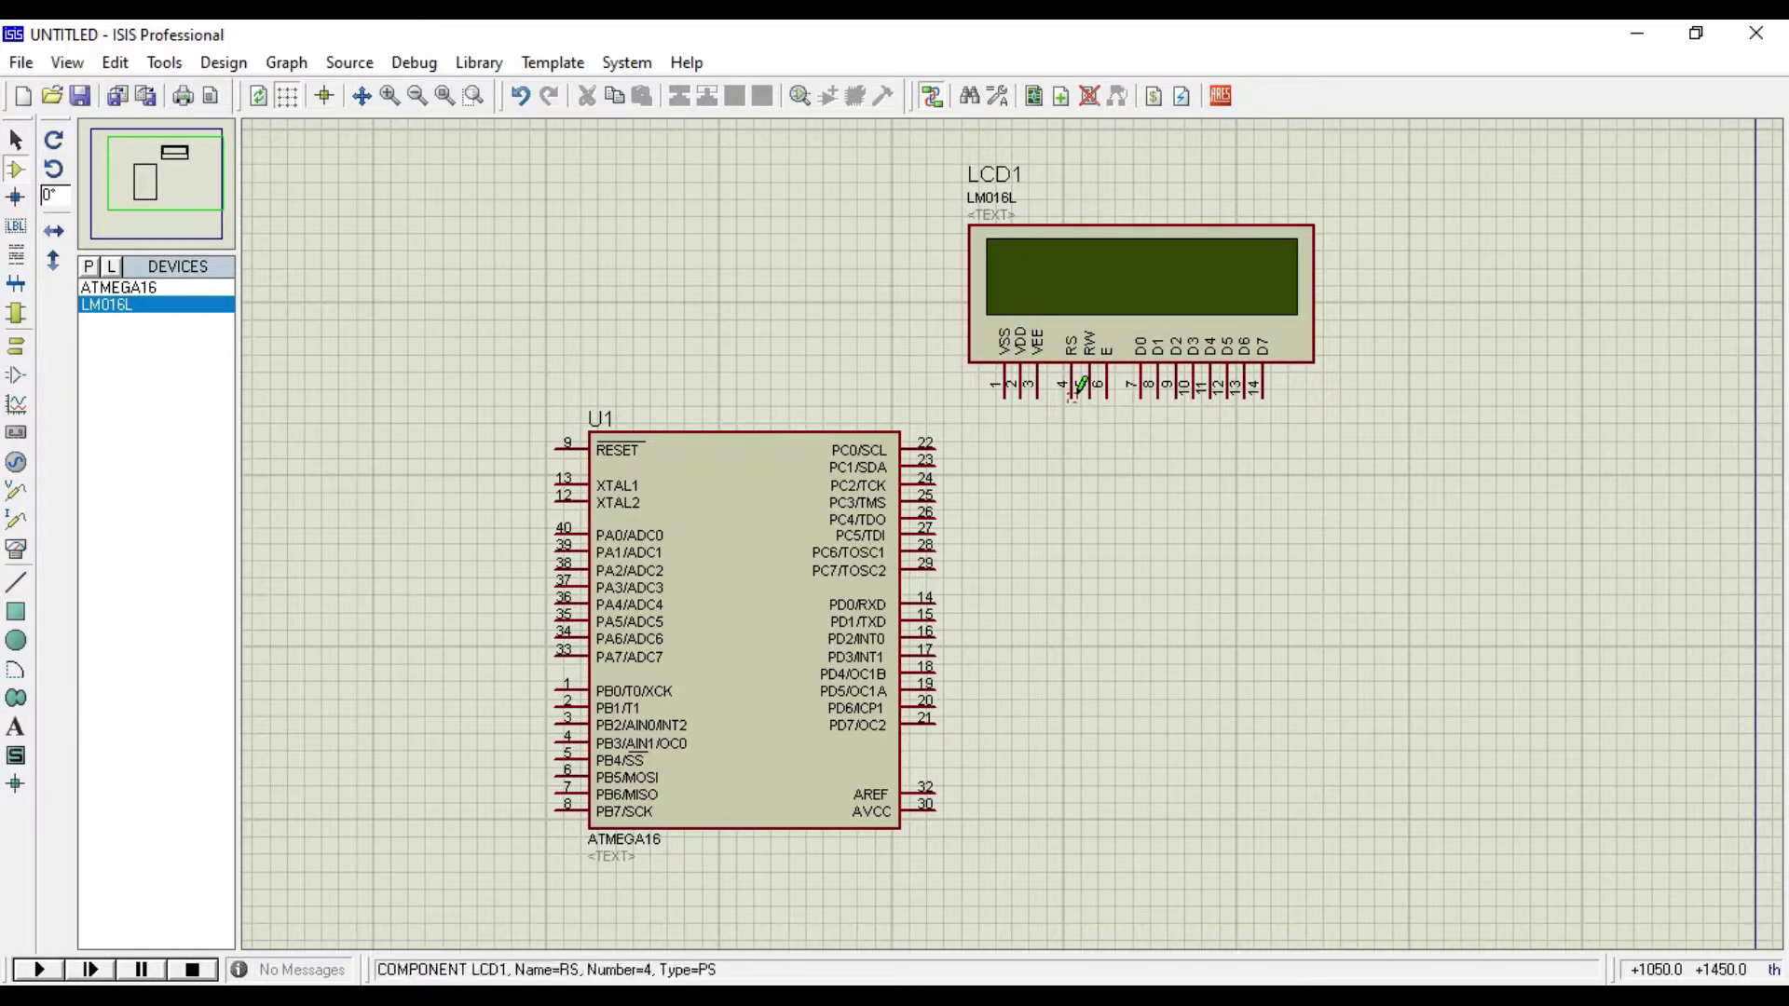
right_click(1186, 295)
left_click(1244, 305)
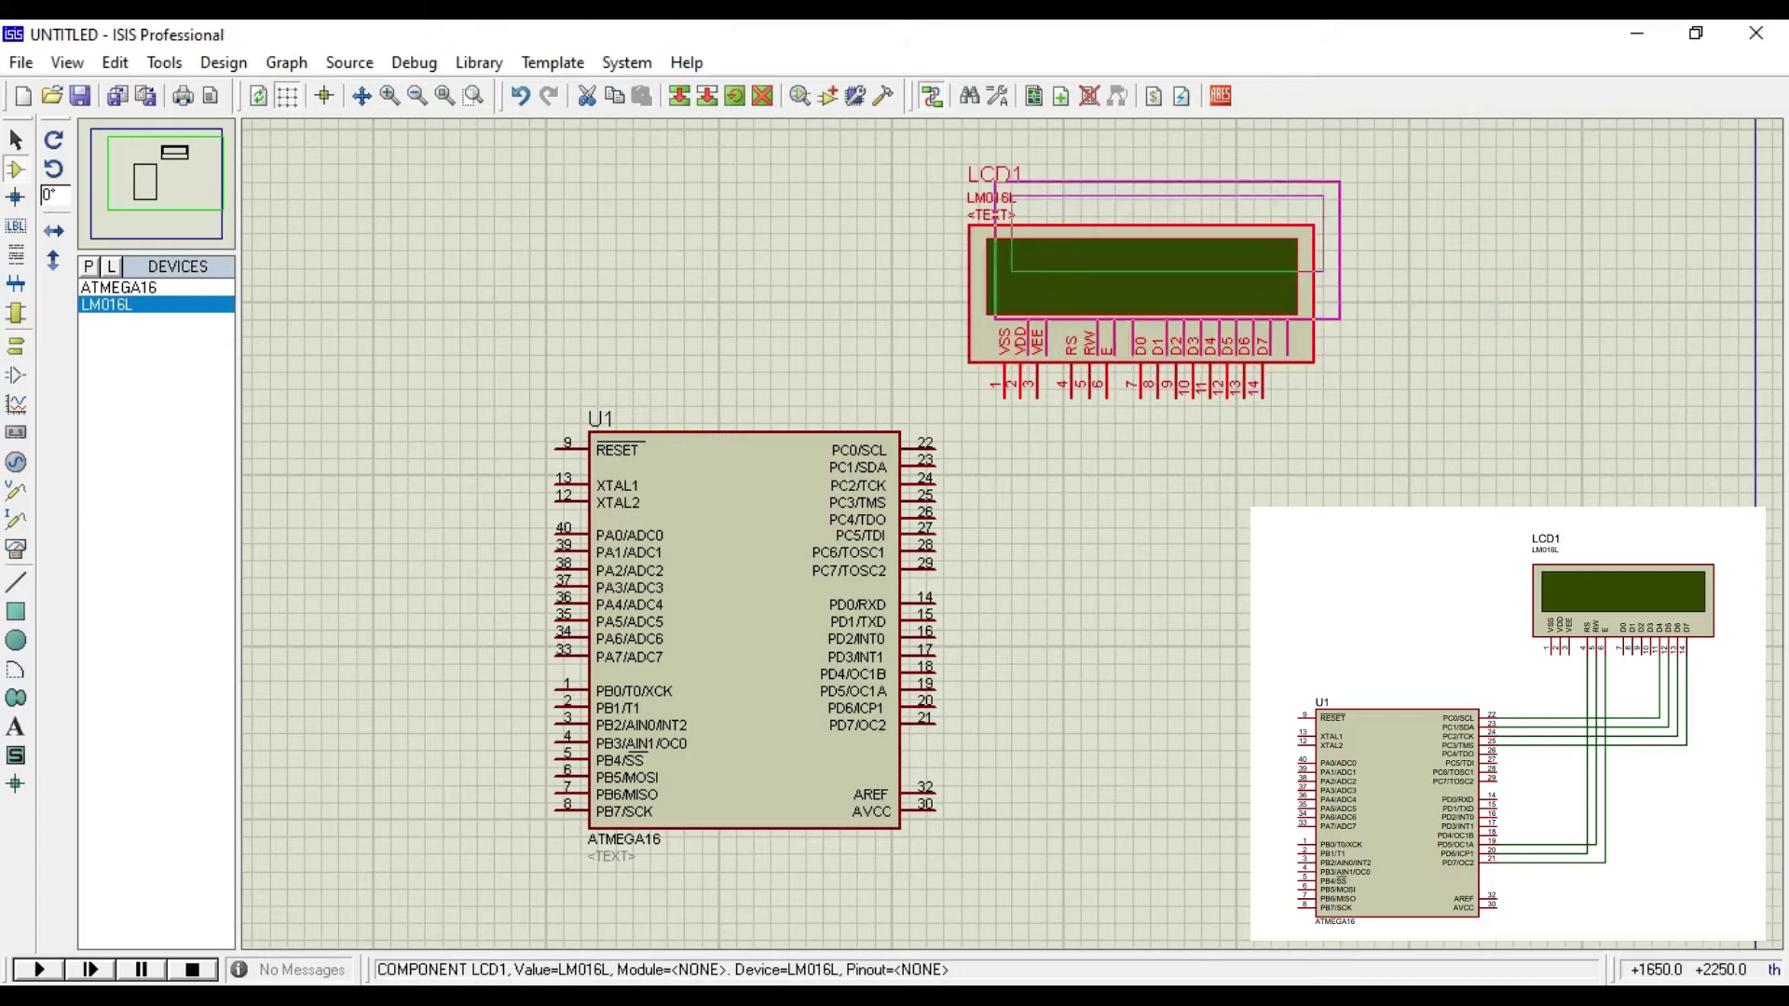
left_click(1189, 227)
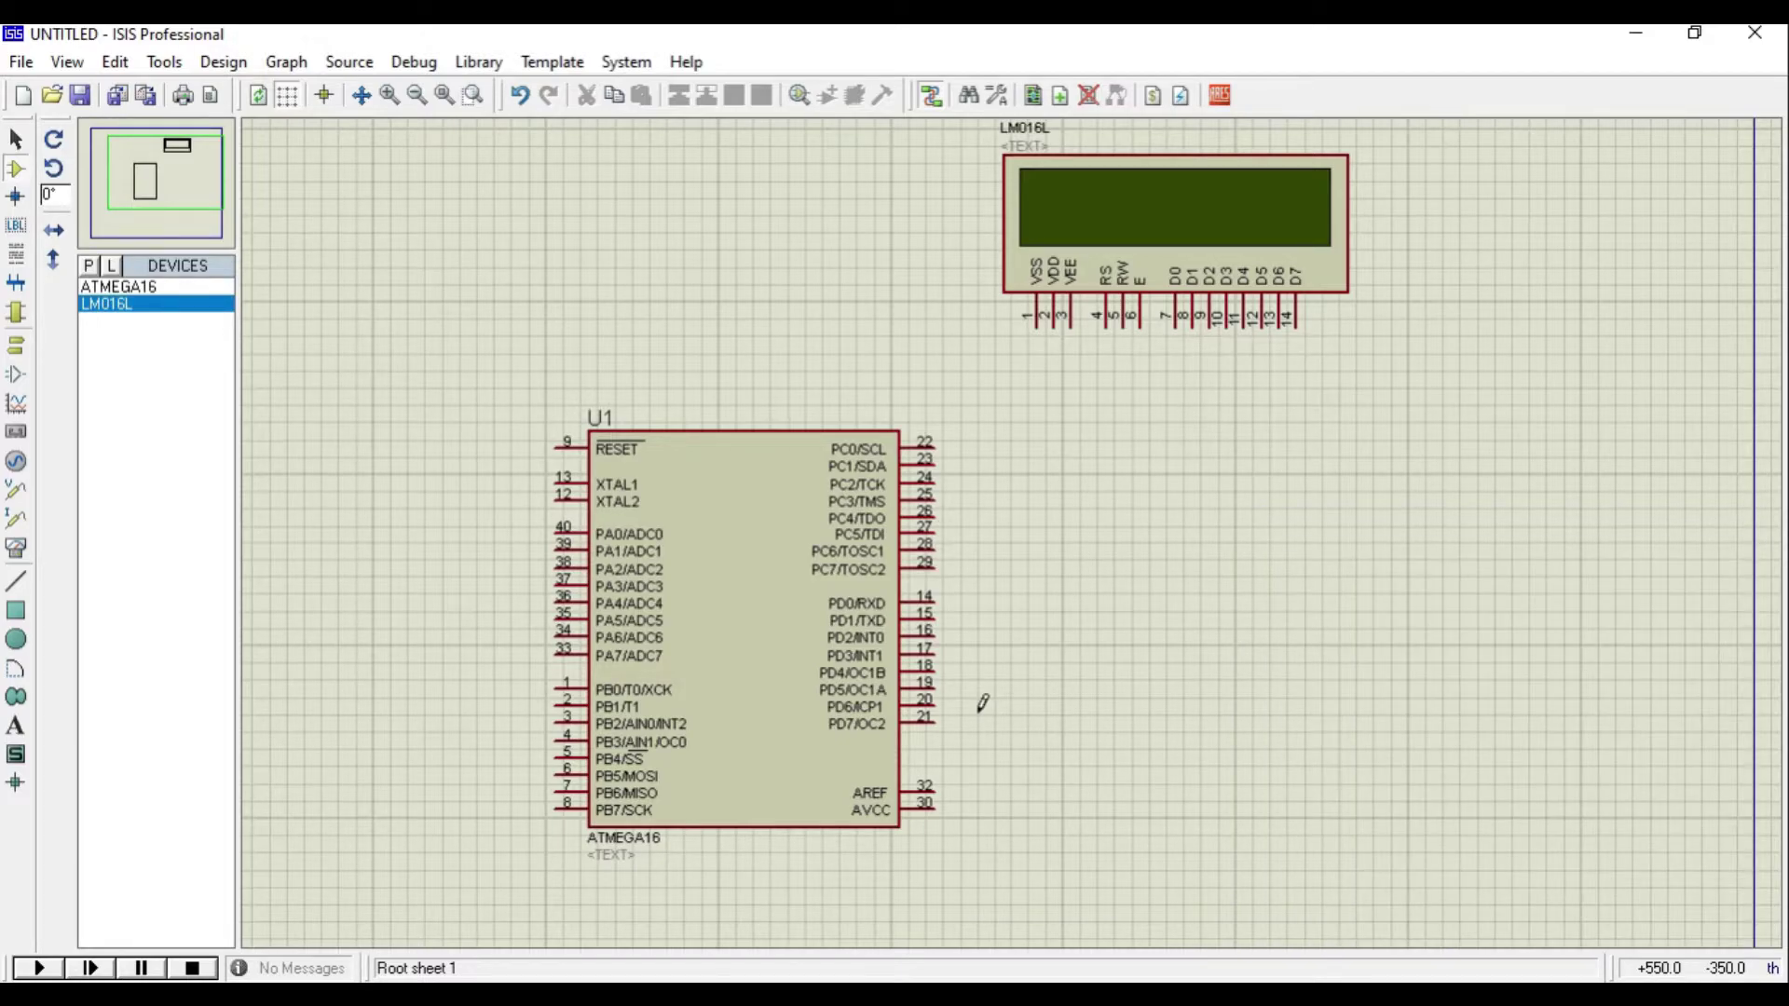
Step: Wire PD5, PD6 and PD7 to the LCD's RS, RW and E pins
left_click(1108, 319)
left_click(1125, 321)
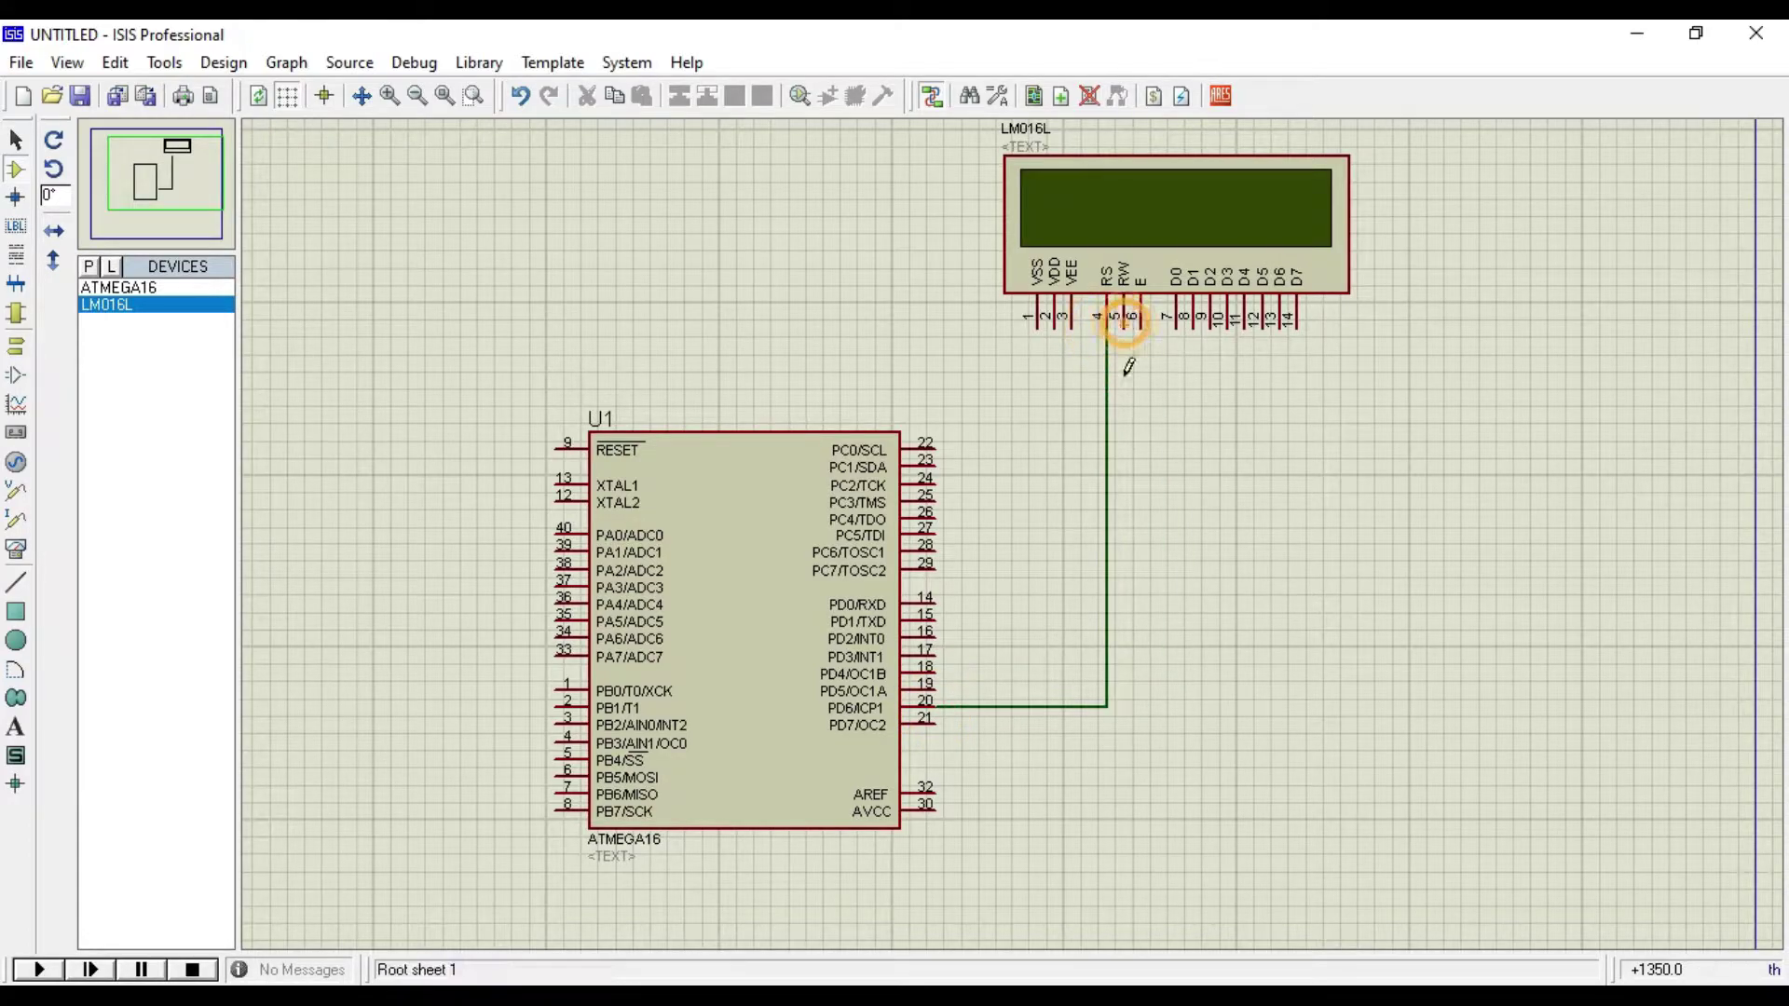
left_click(931, 681)
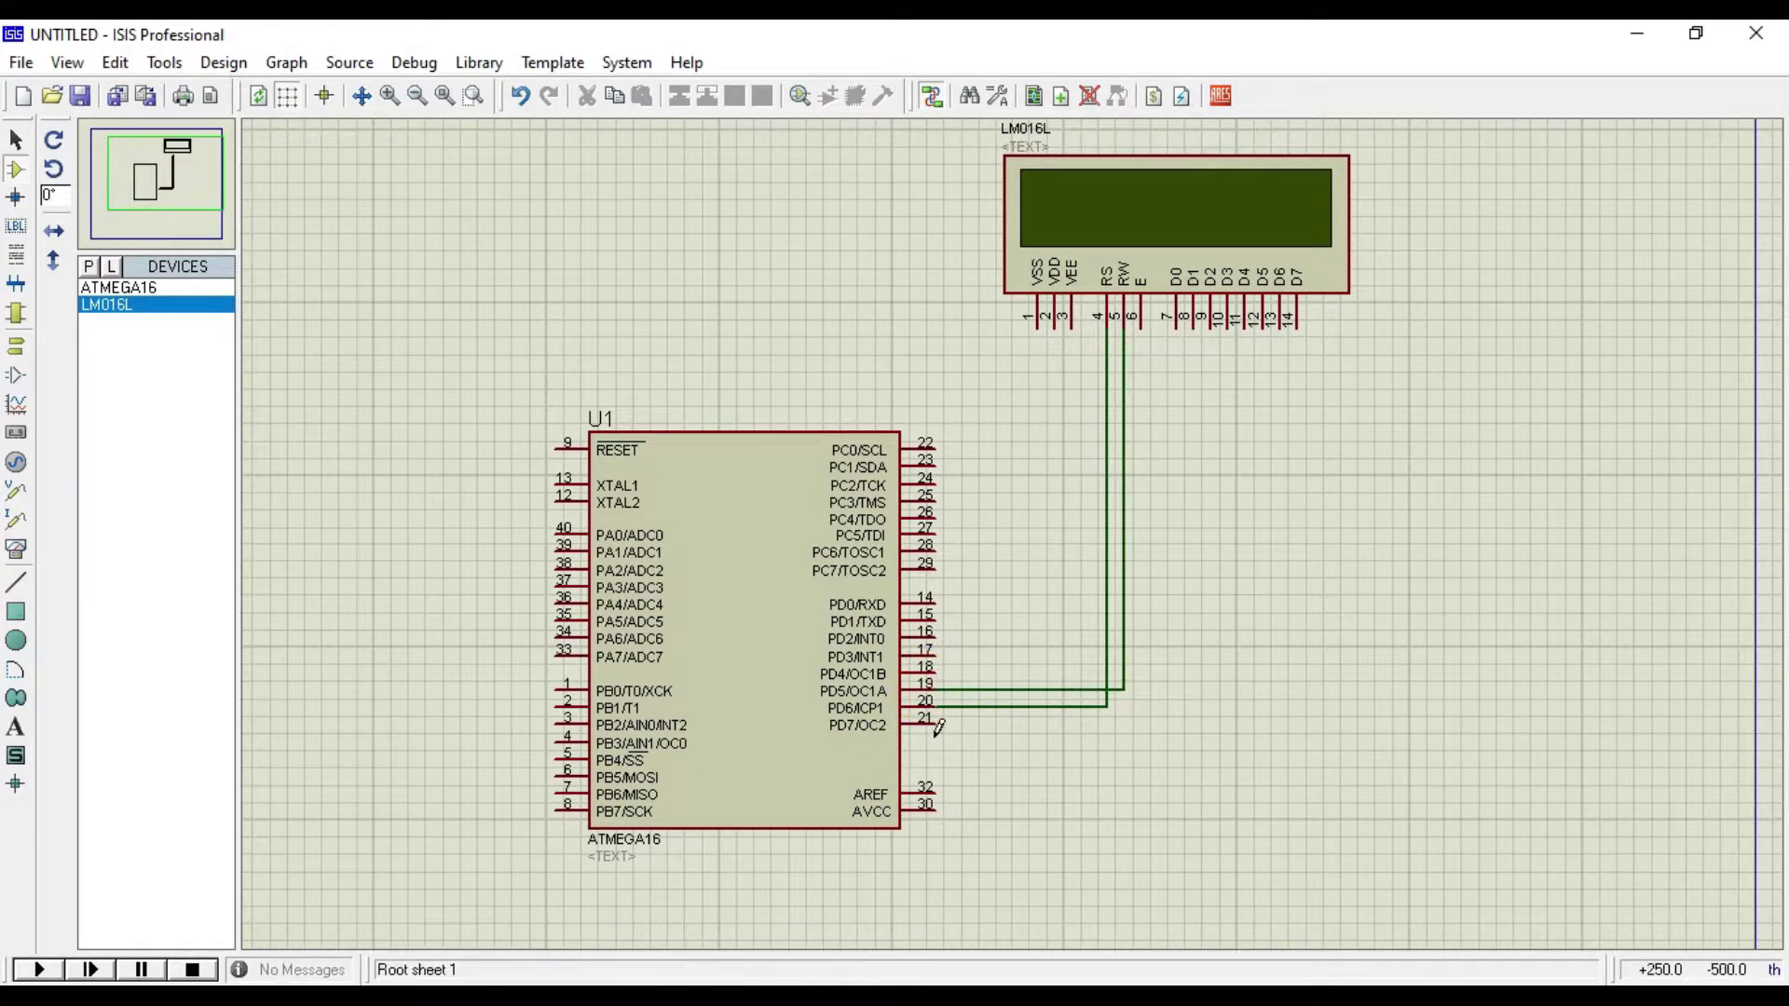
left_click(935, 723)
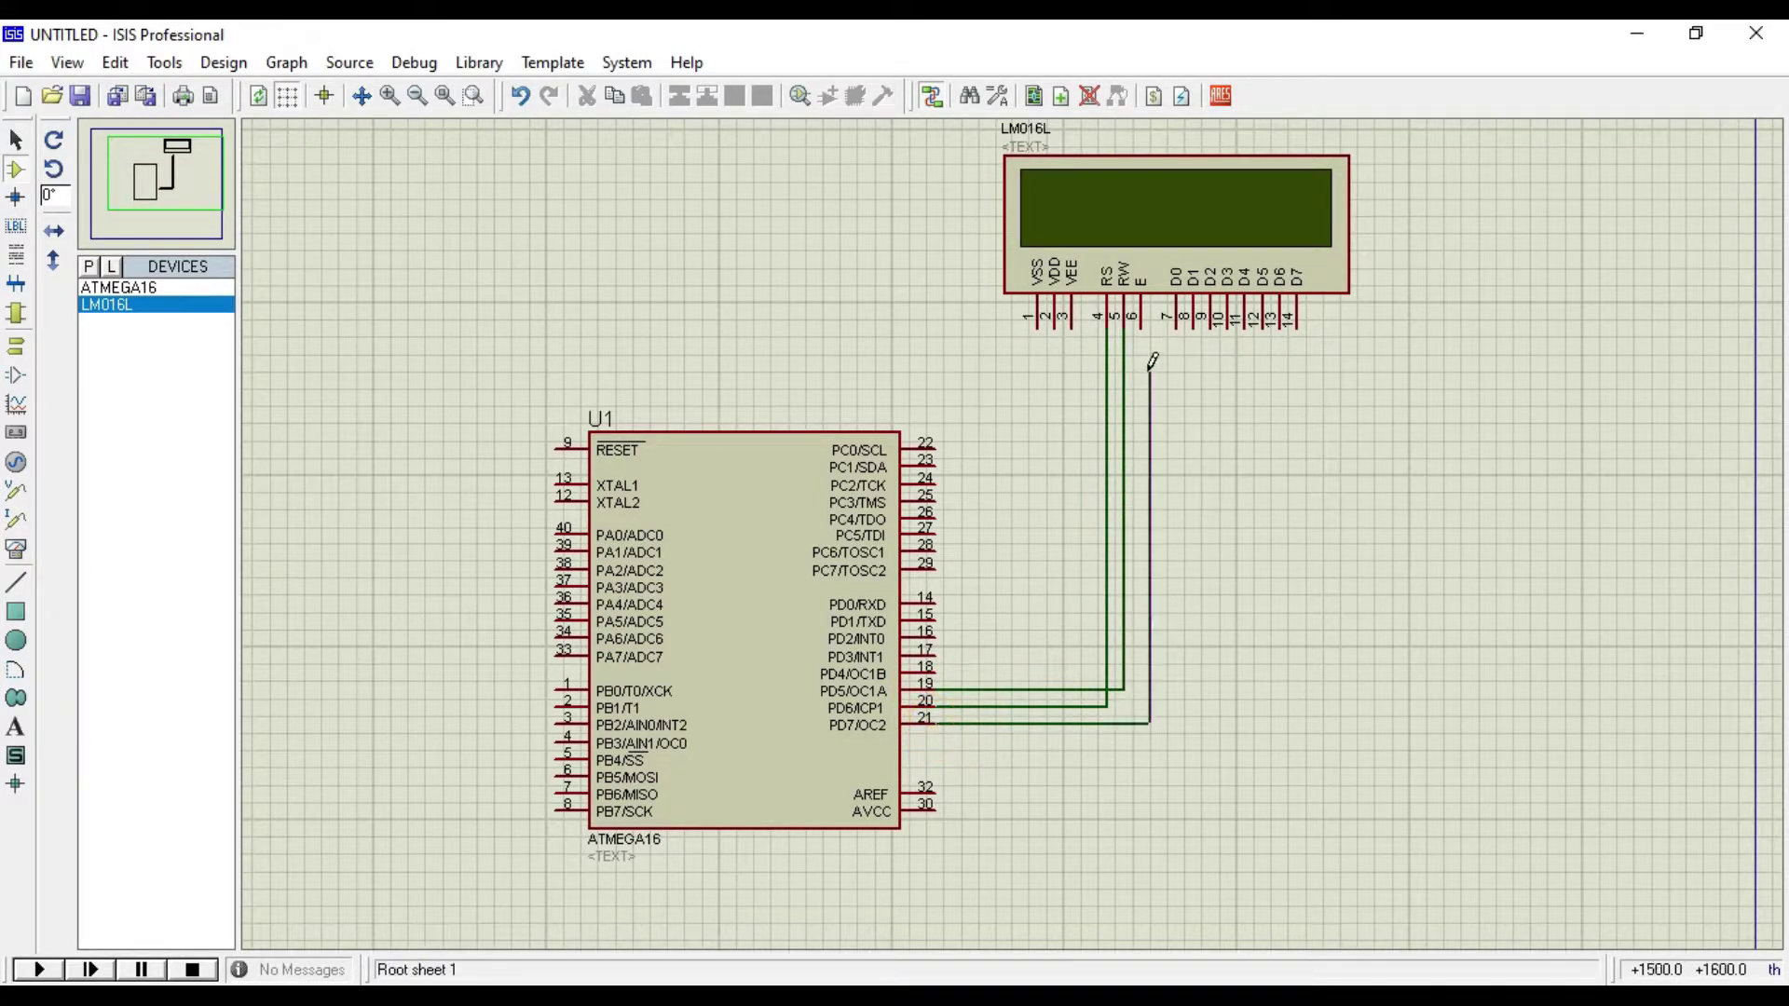
left_click(1148, 330)
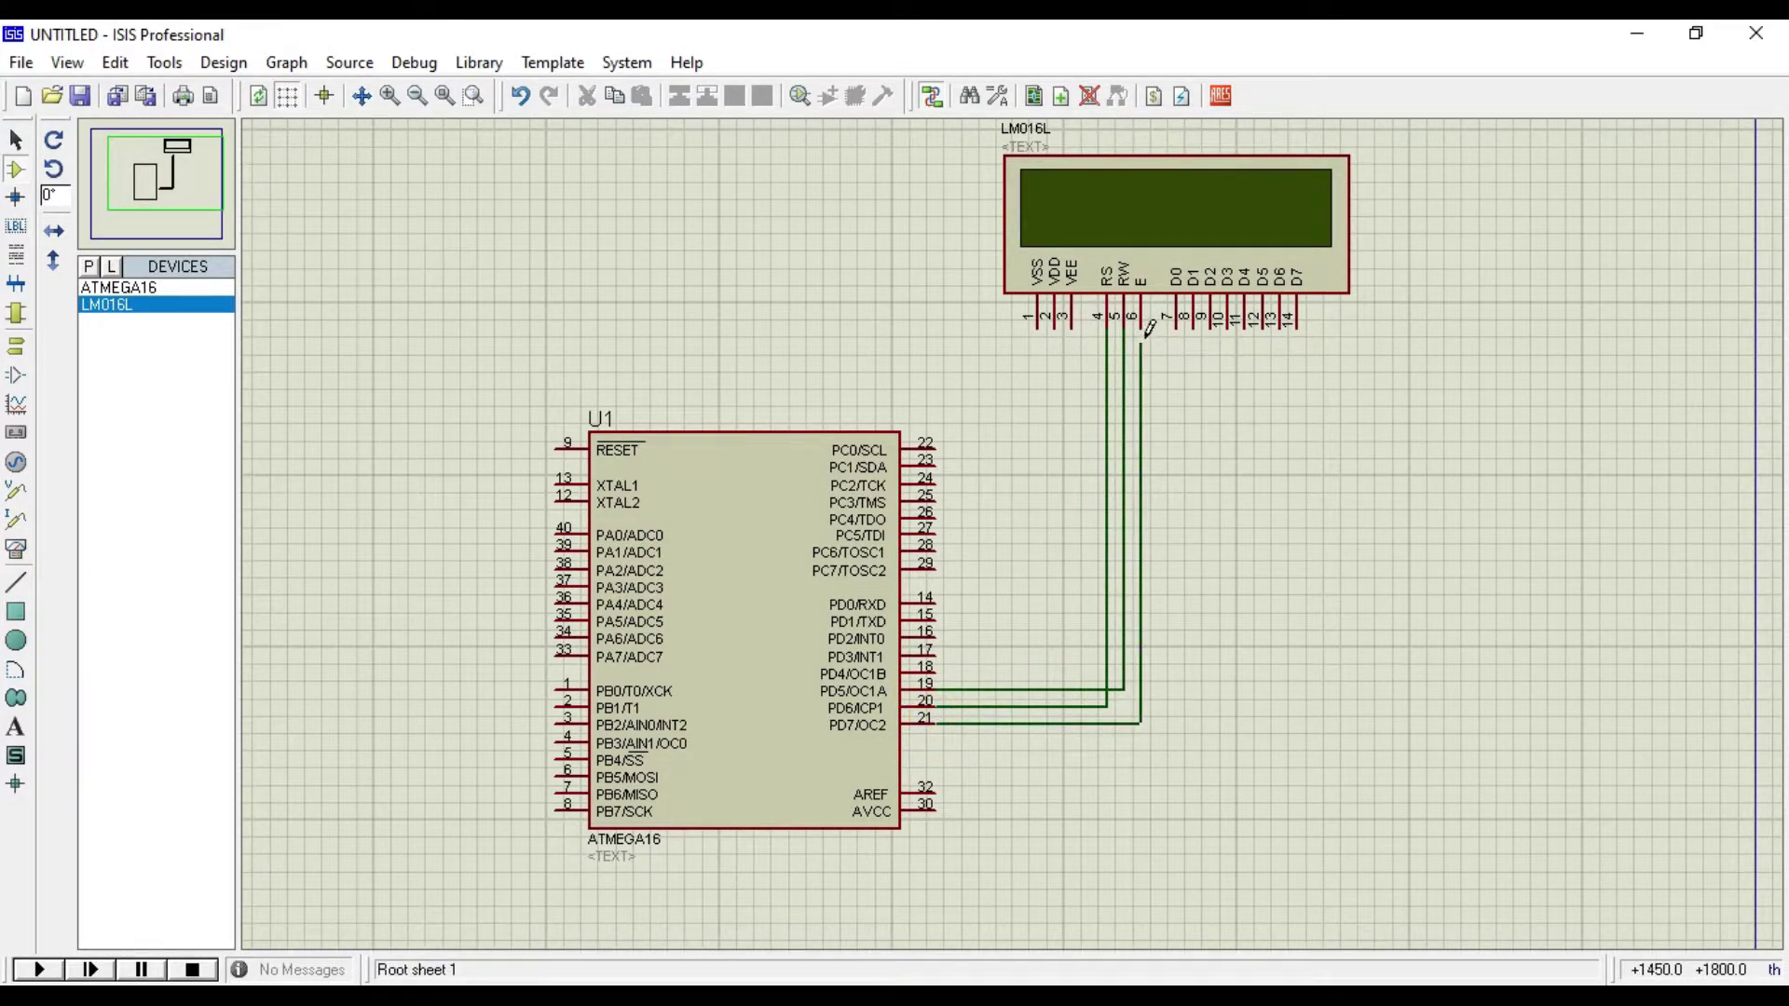
Step: Wire LCD pins D4–D7 to PC0–PC3 (pins 22–25)
left_click(1246, 324)
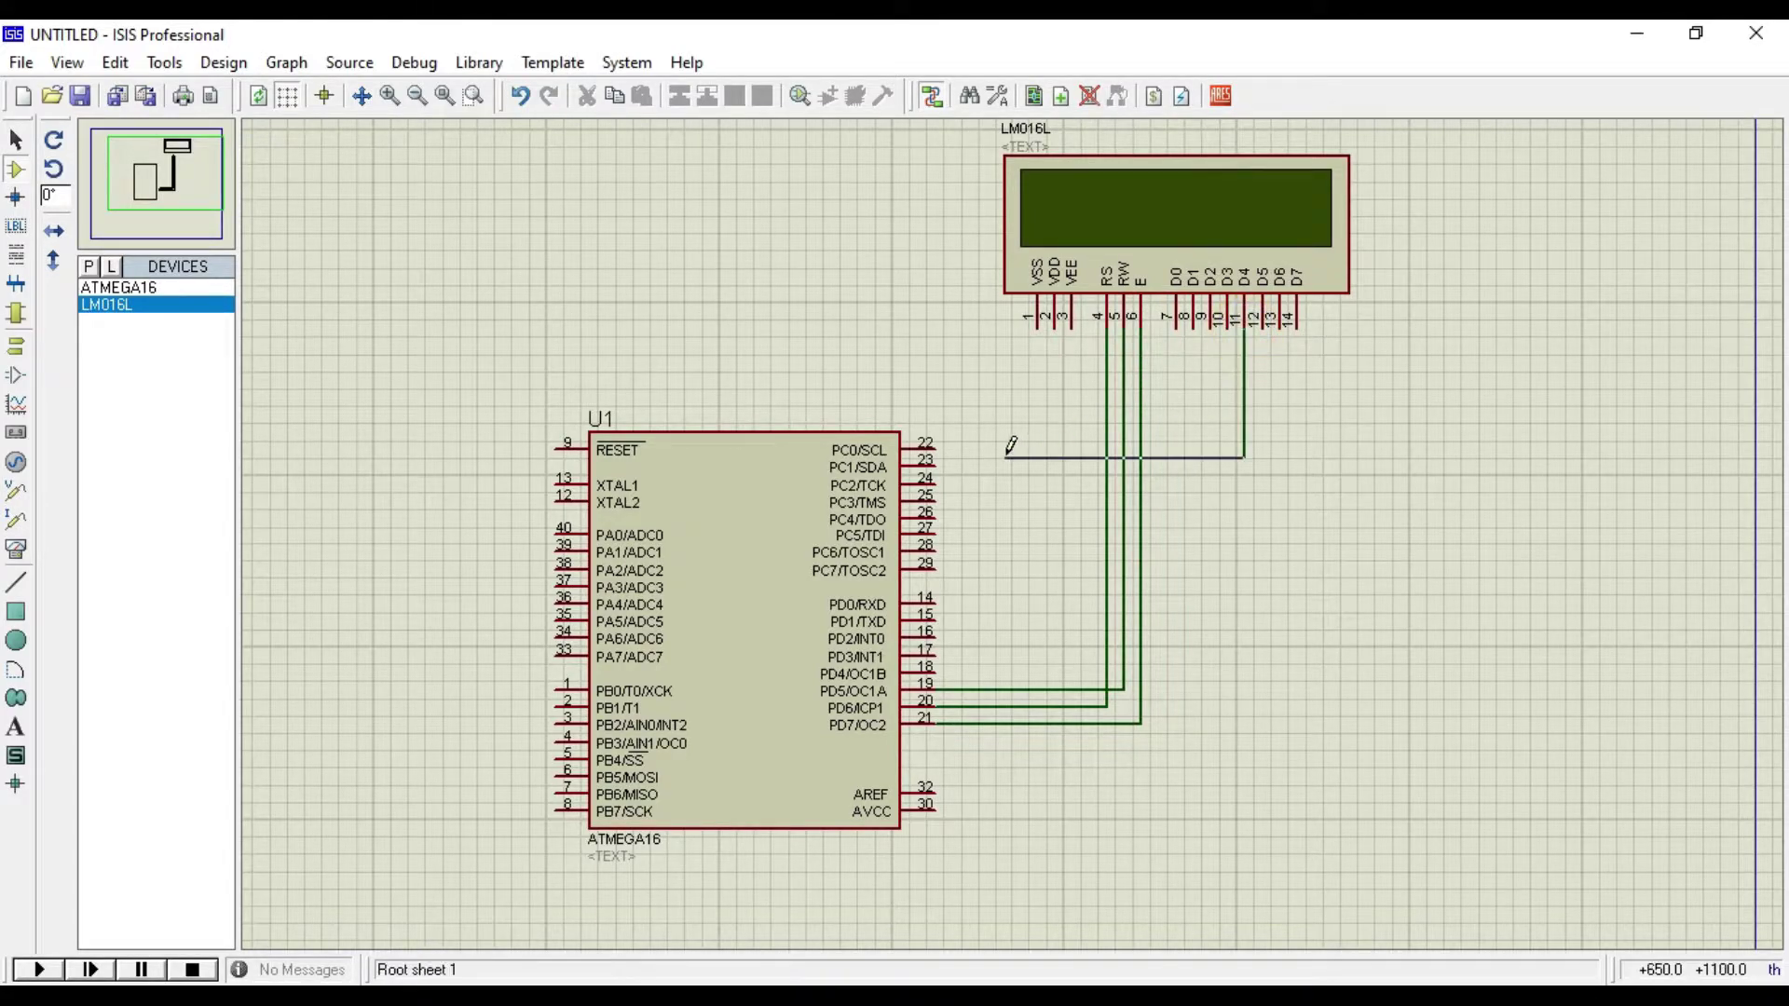
left_click(939, 444)
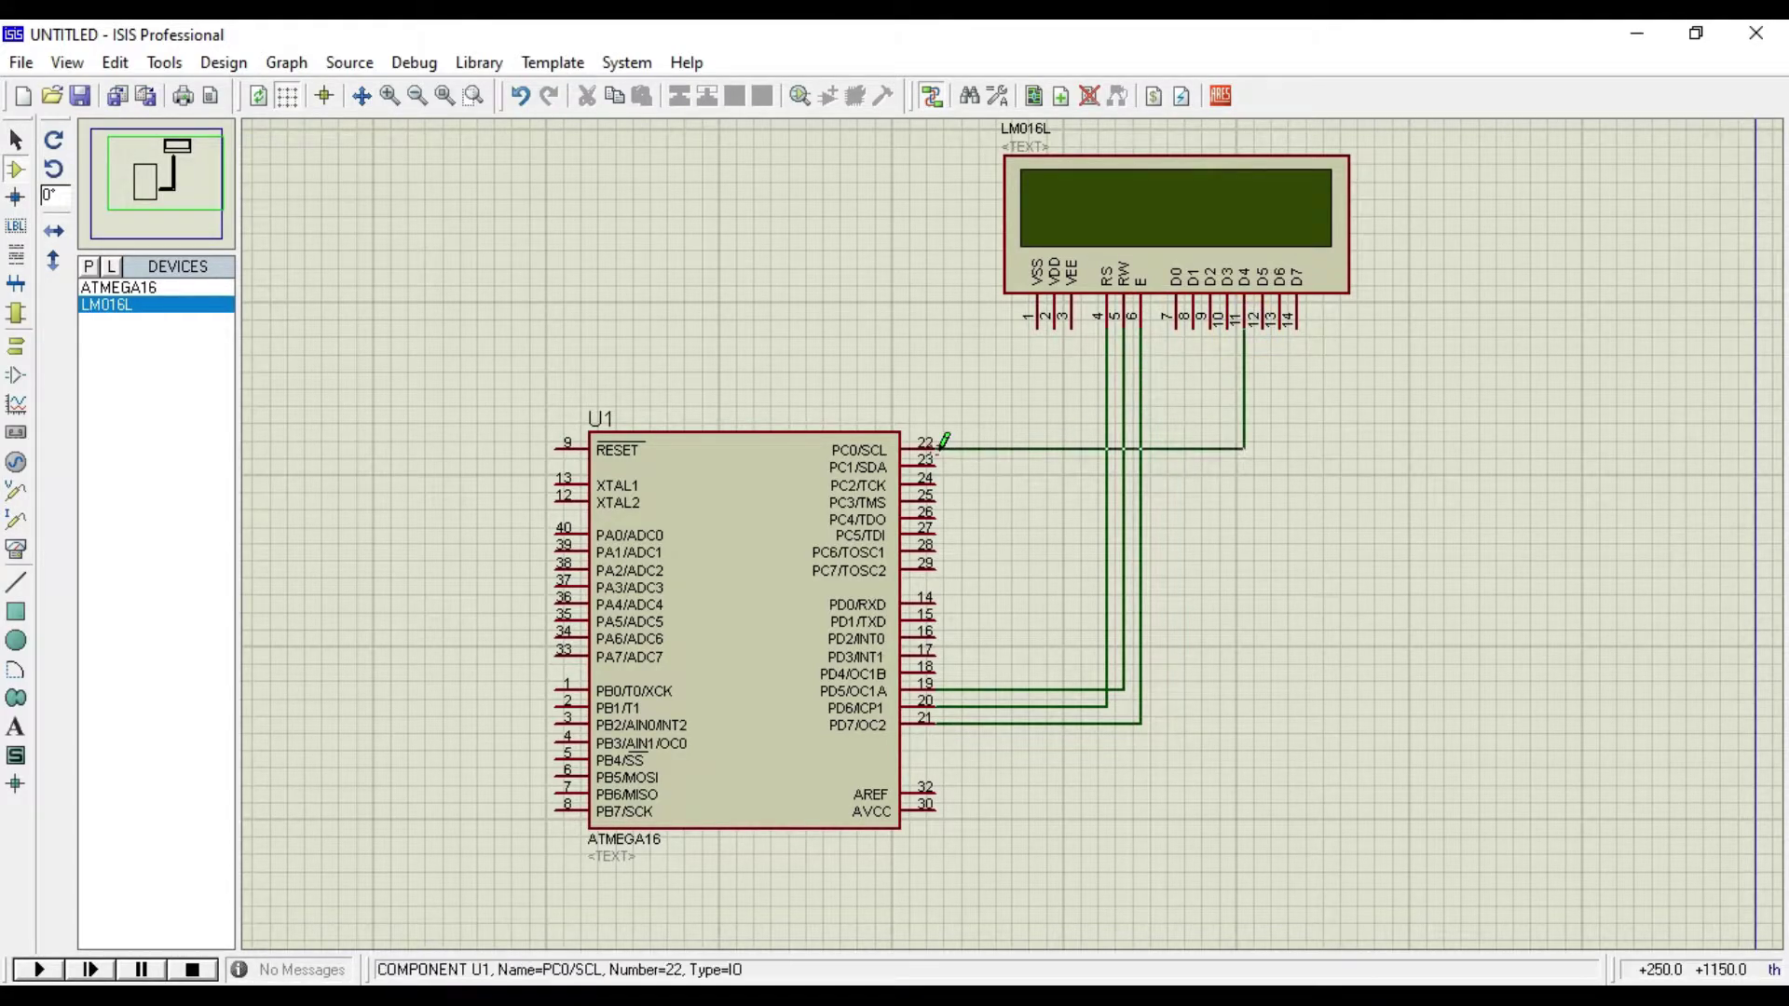
left_click(1267, 325)
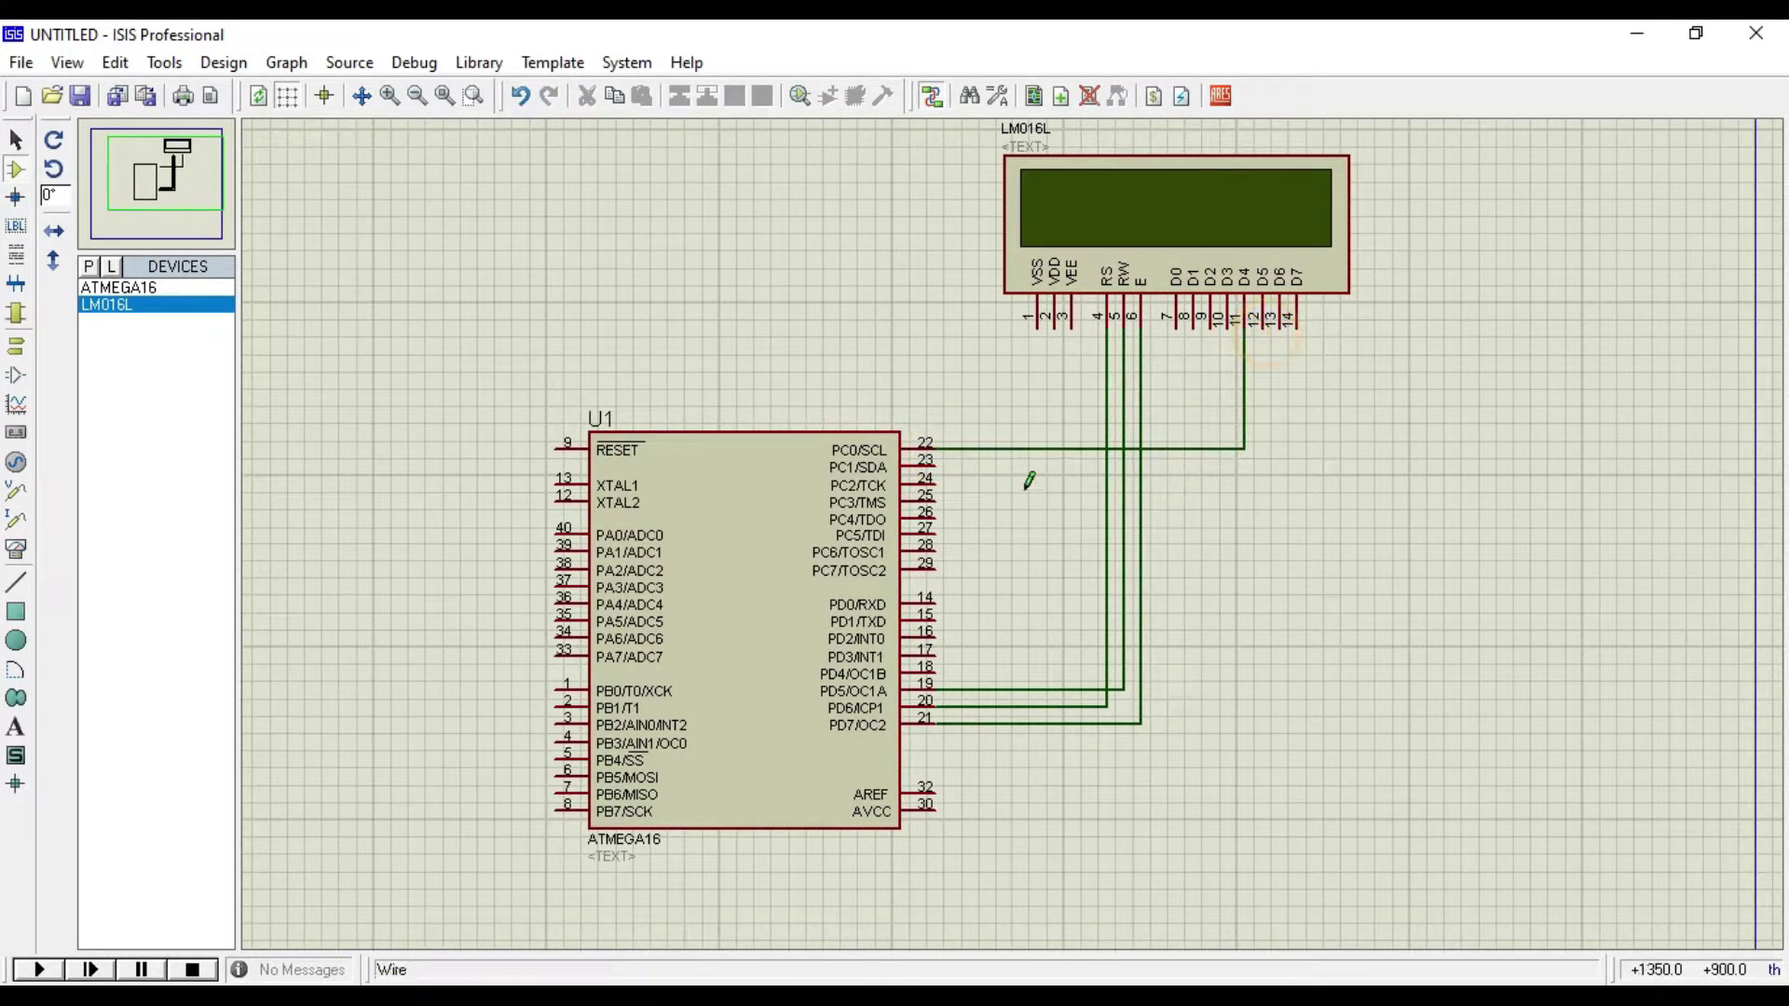
left_click(939, 462)
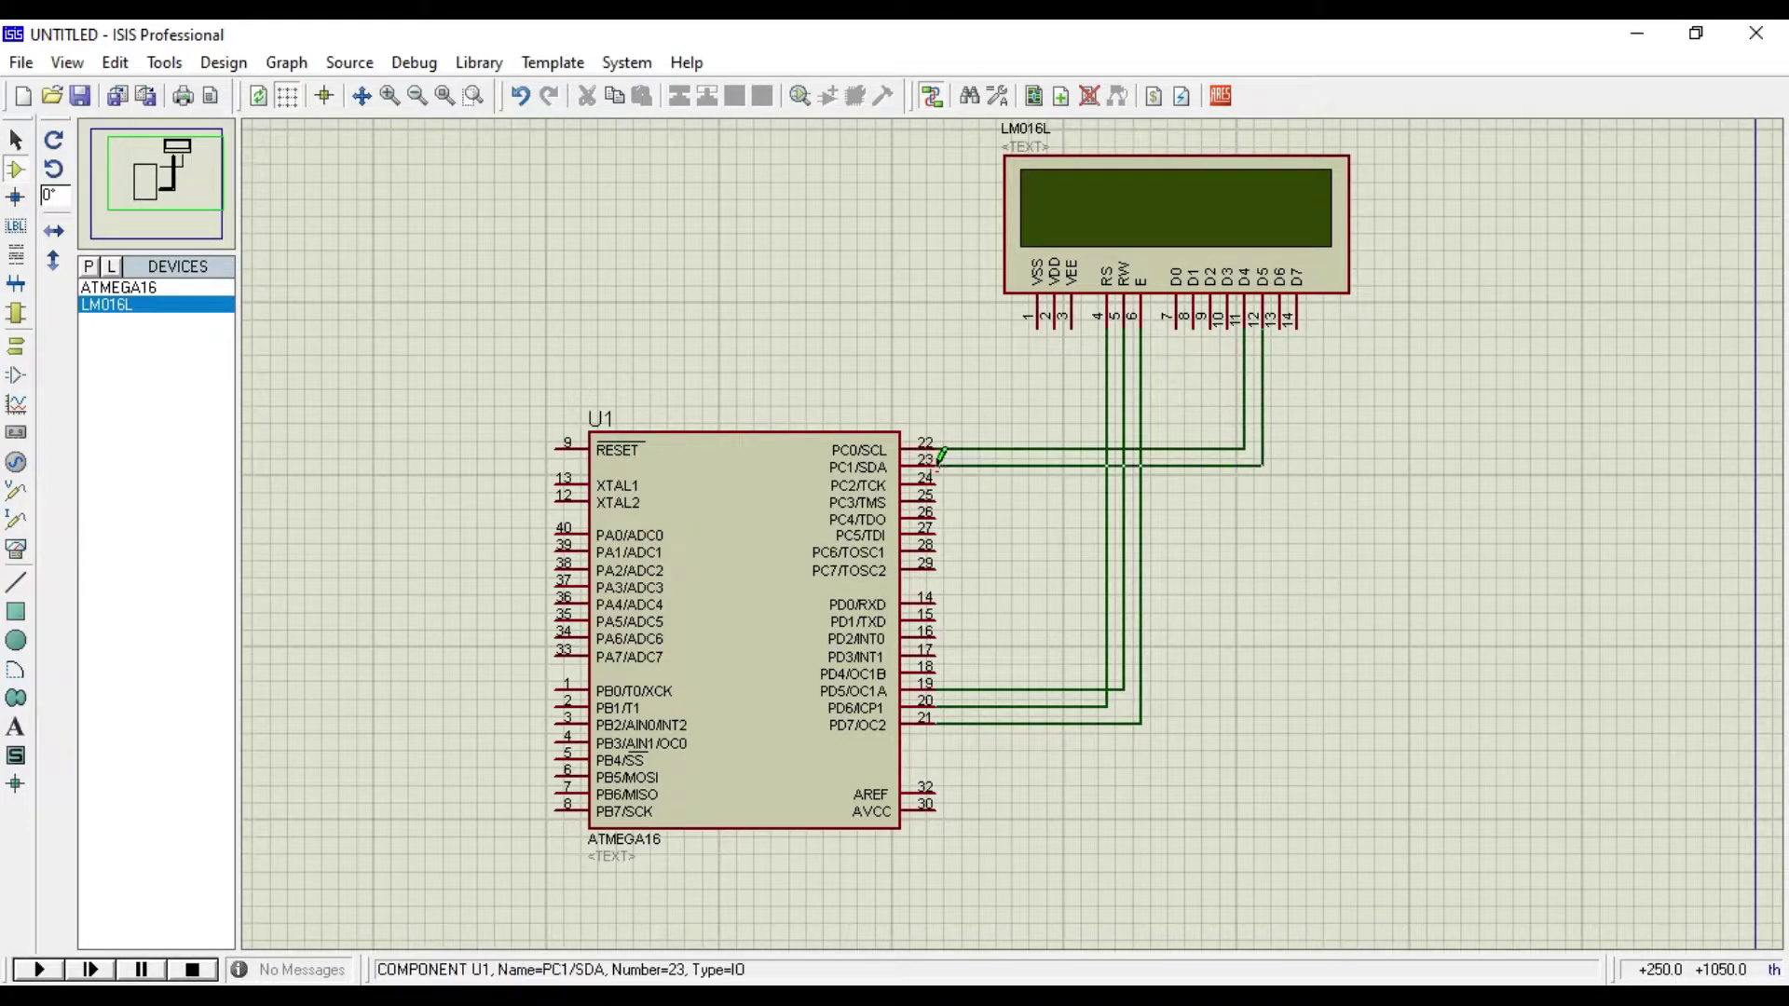
left_click(1280, 322)
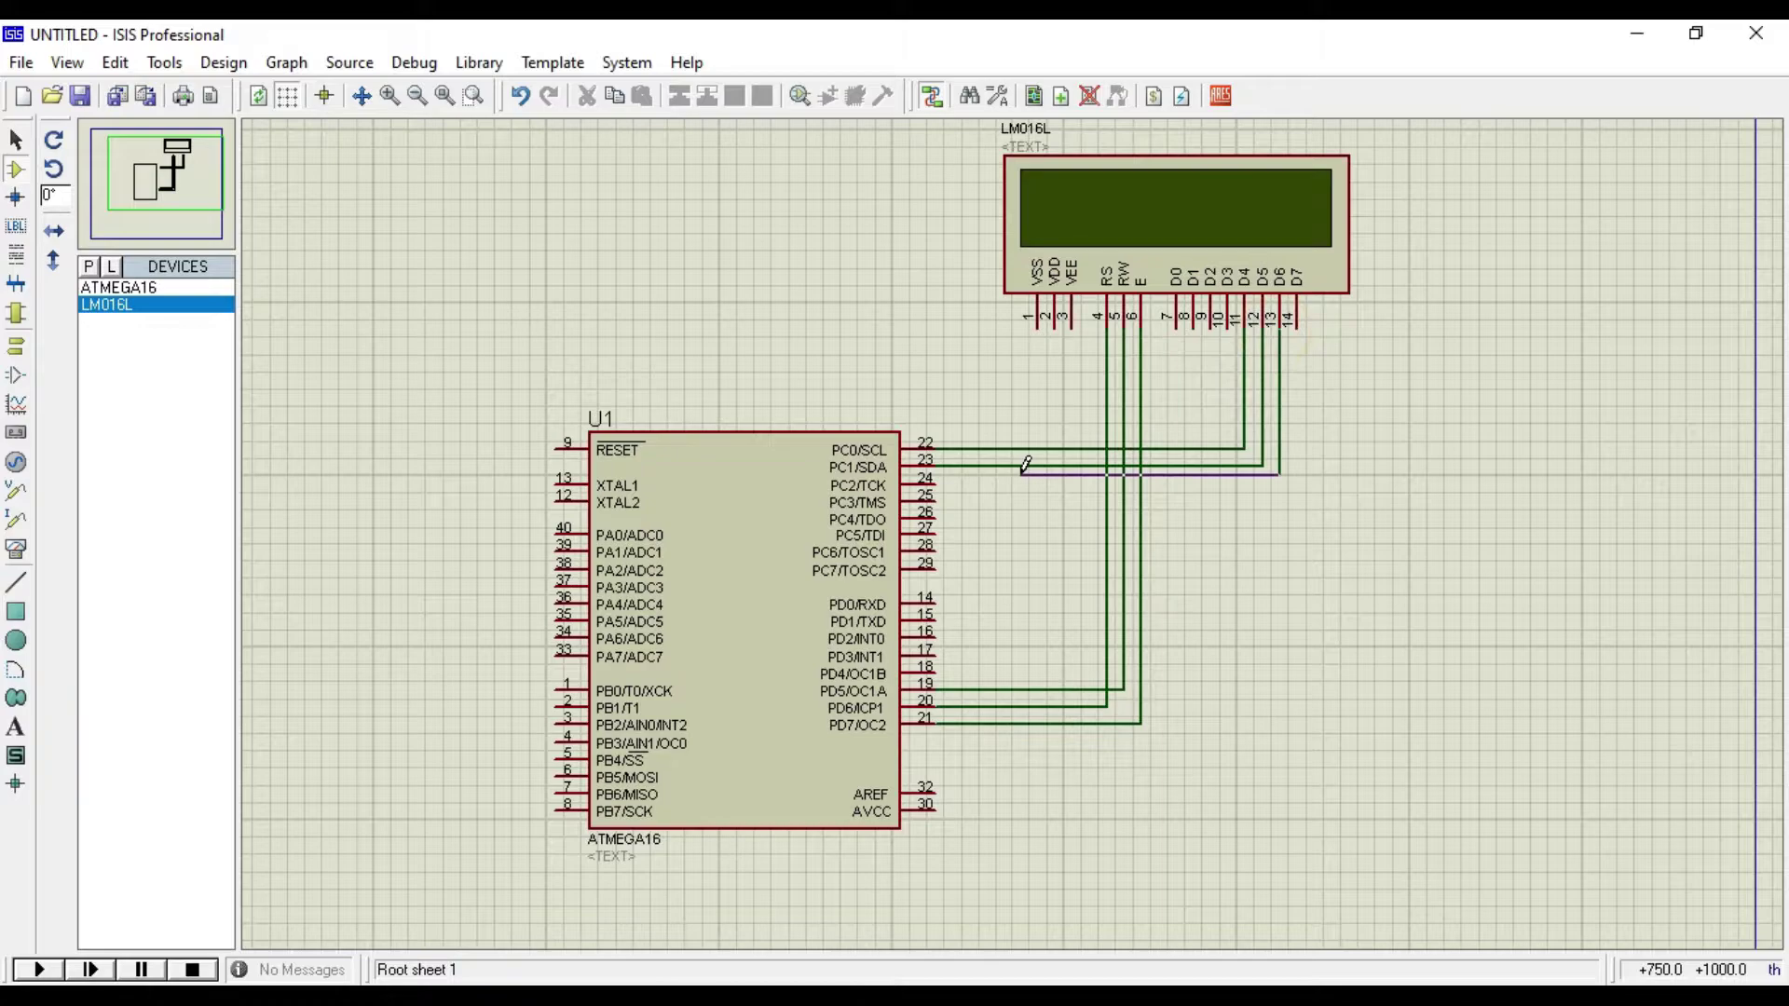
left_click(939, 480)
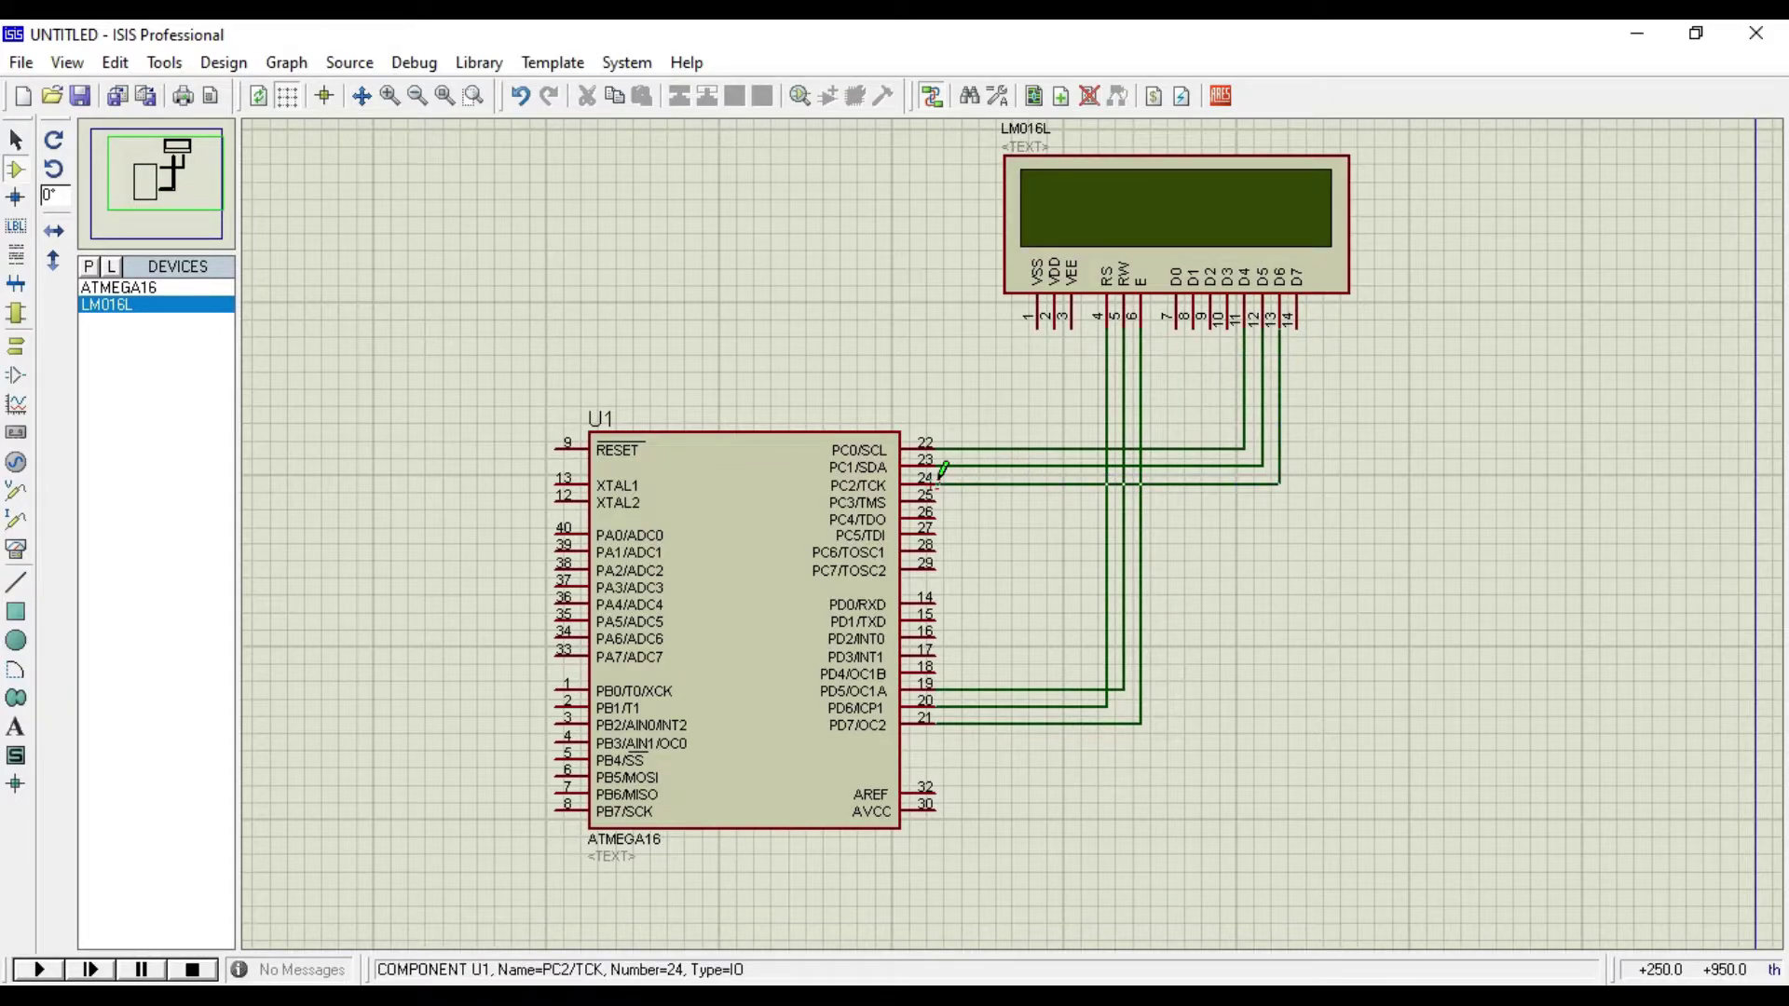
left_click(1297, 321)
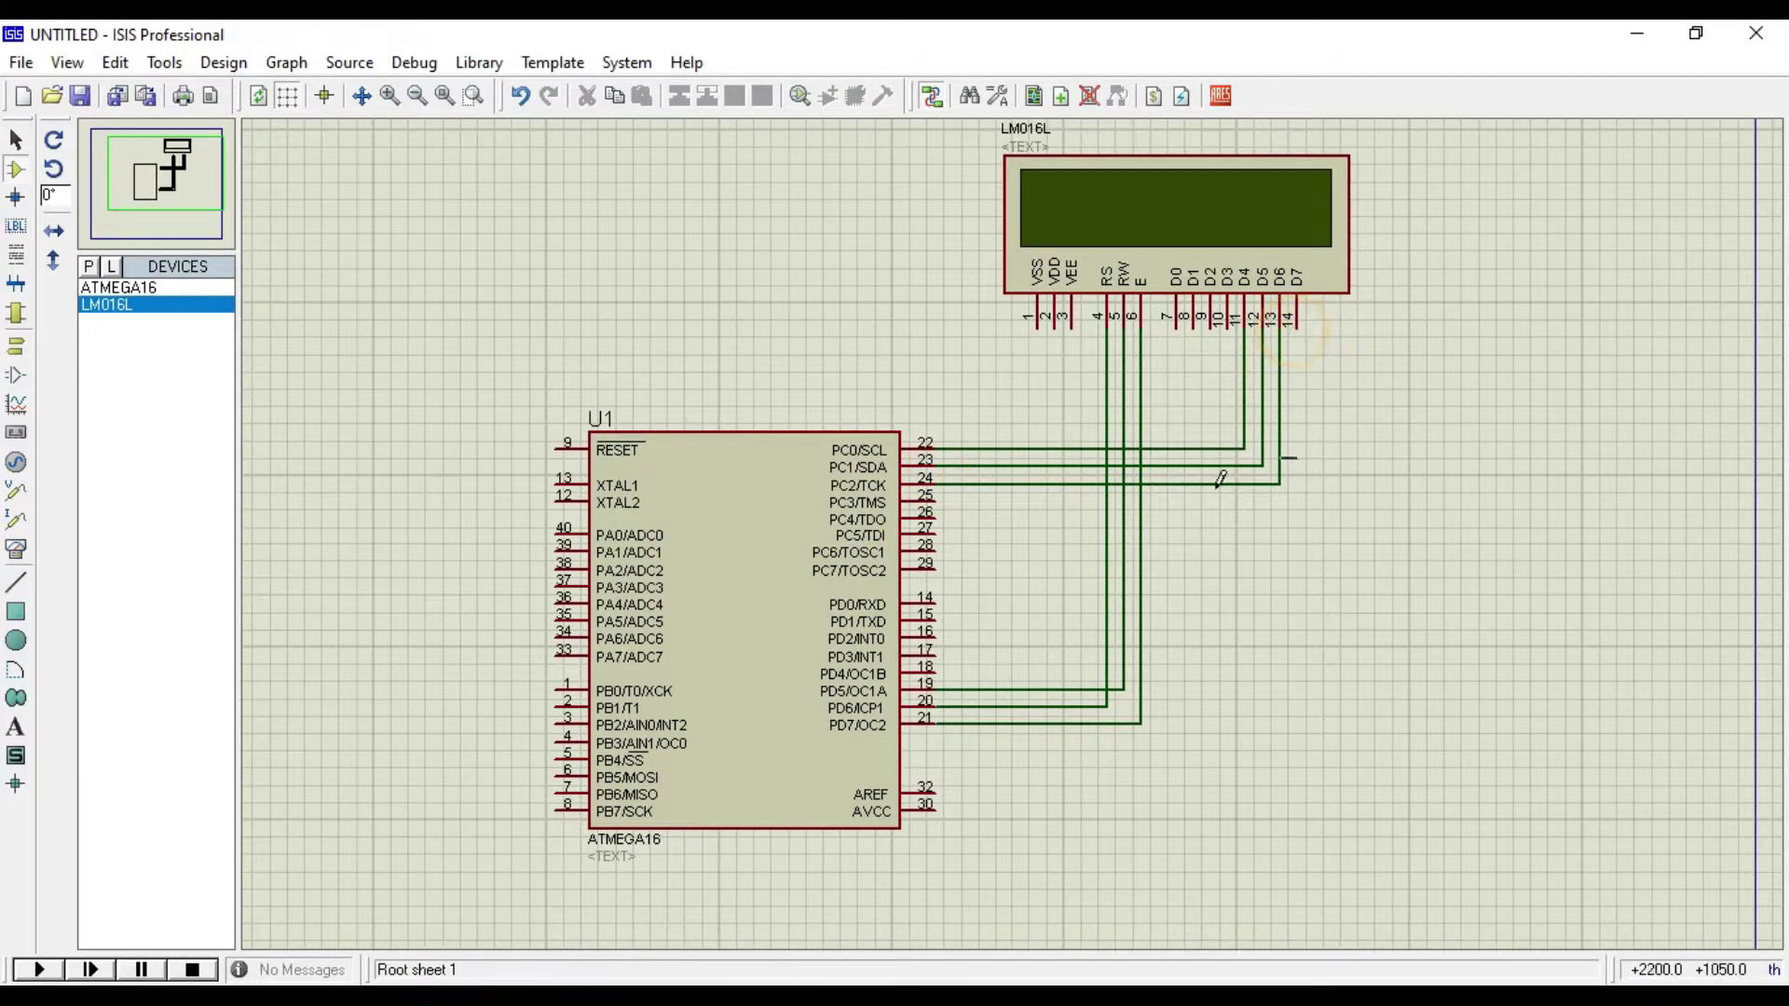
left_click(935, 495)
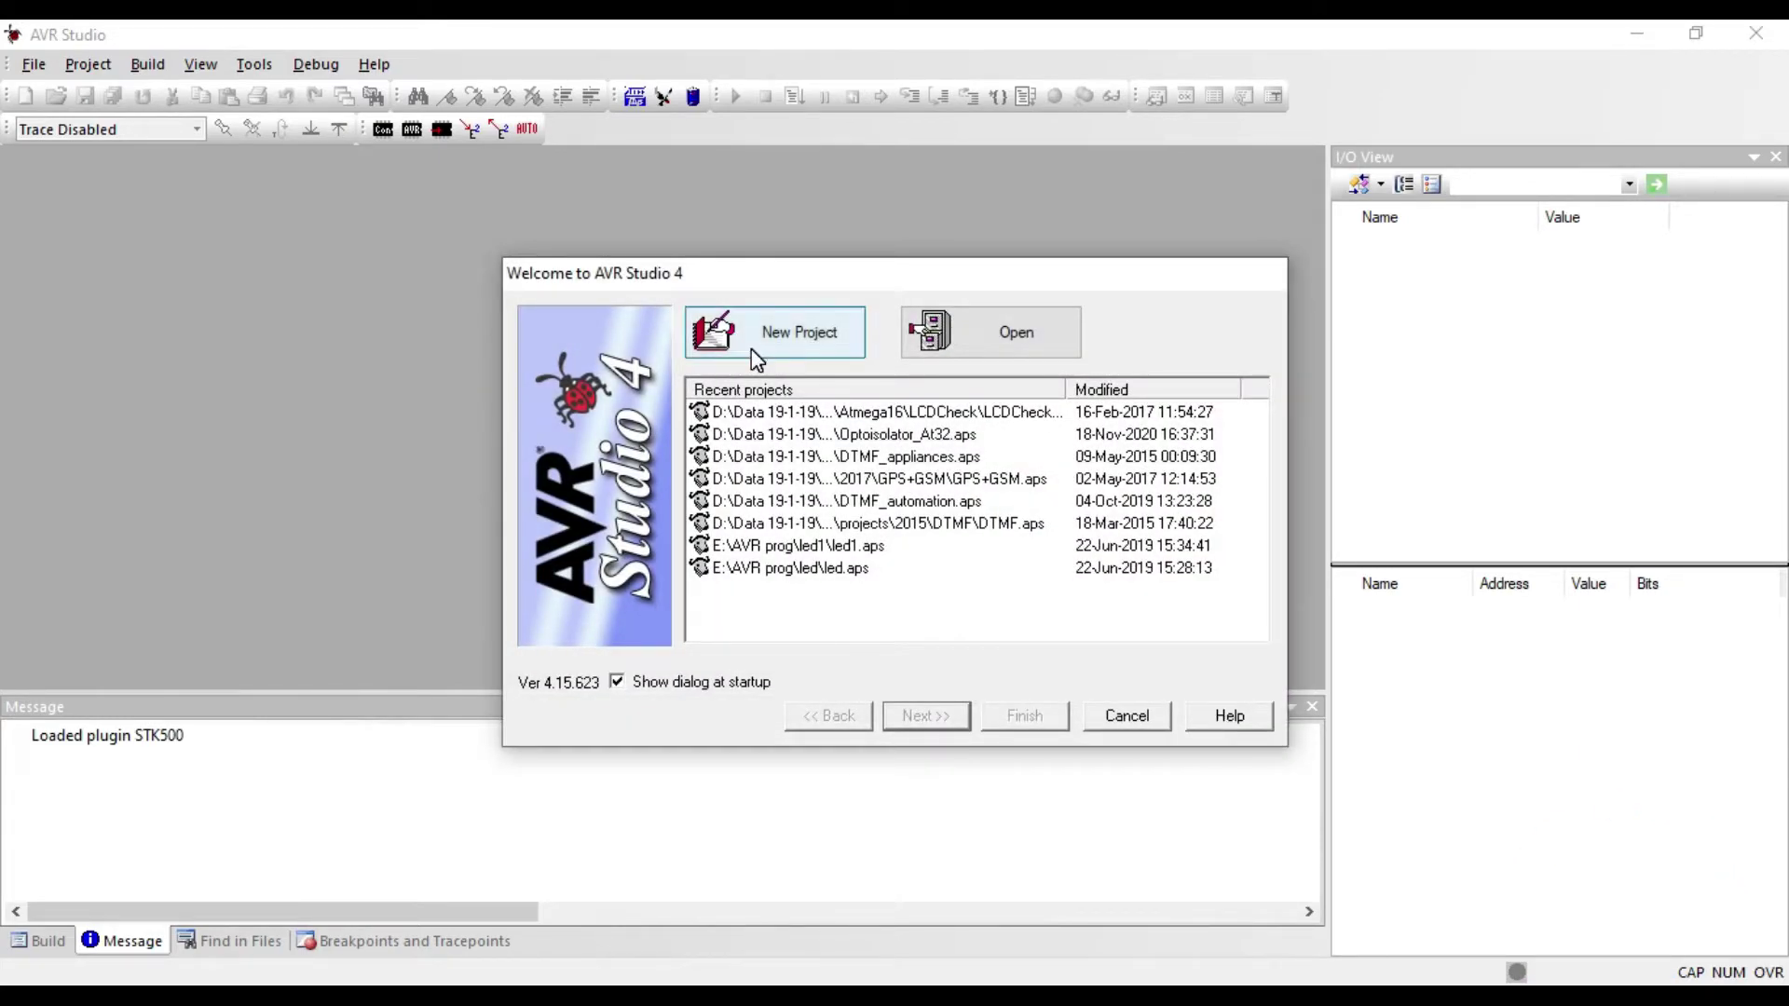
Step: Start a new AVR GCC project named LCD16x2 in the chosen project folder
left_click(778, 353)
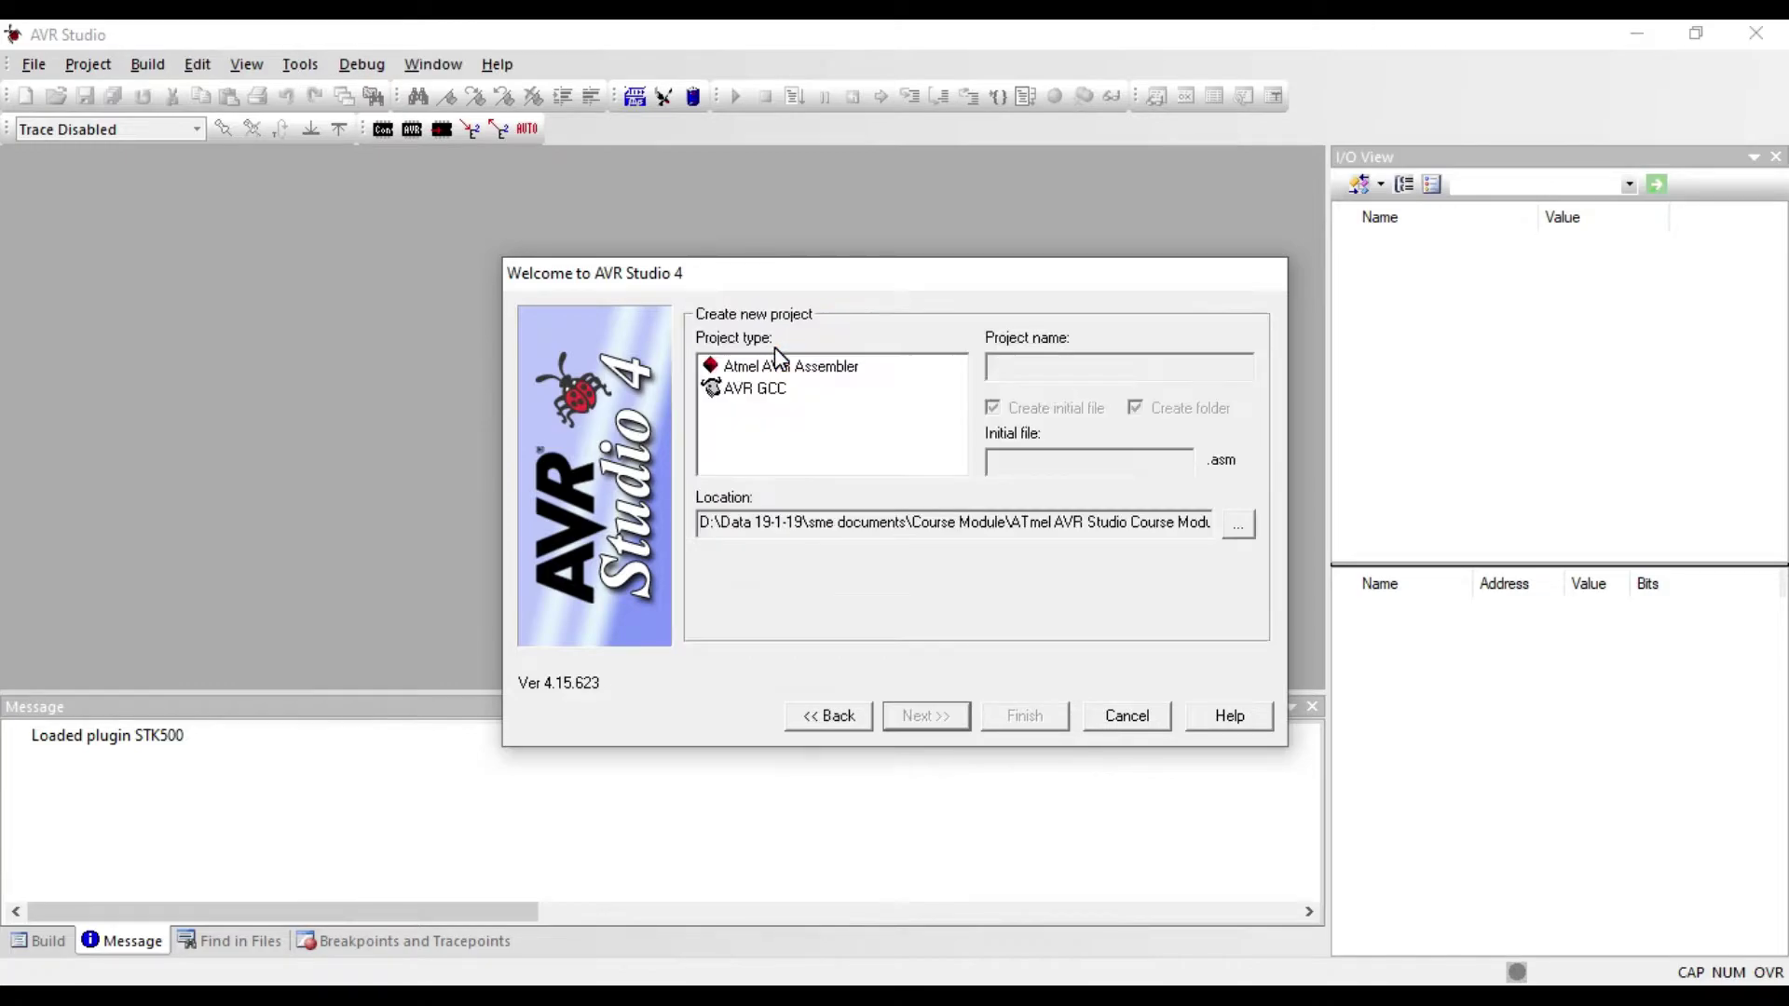
left_click(766, 403)
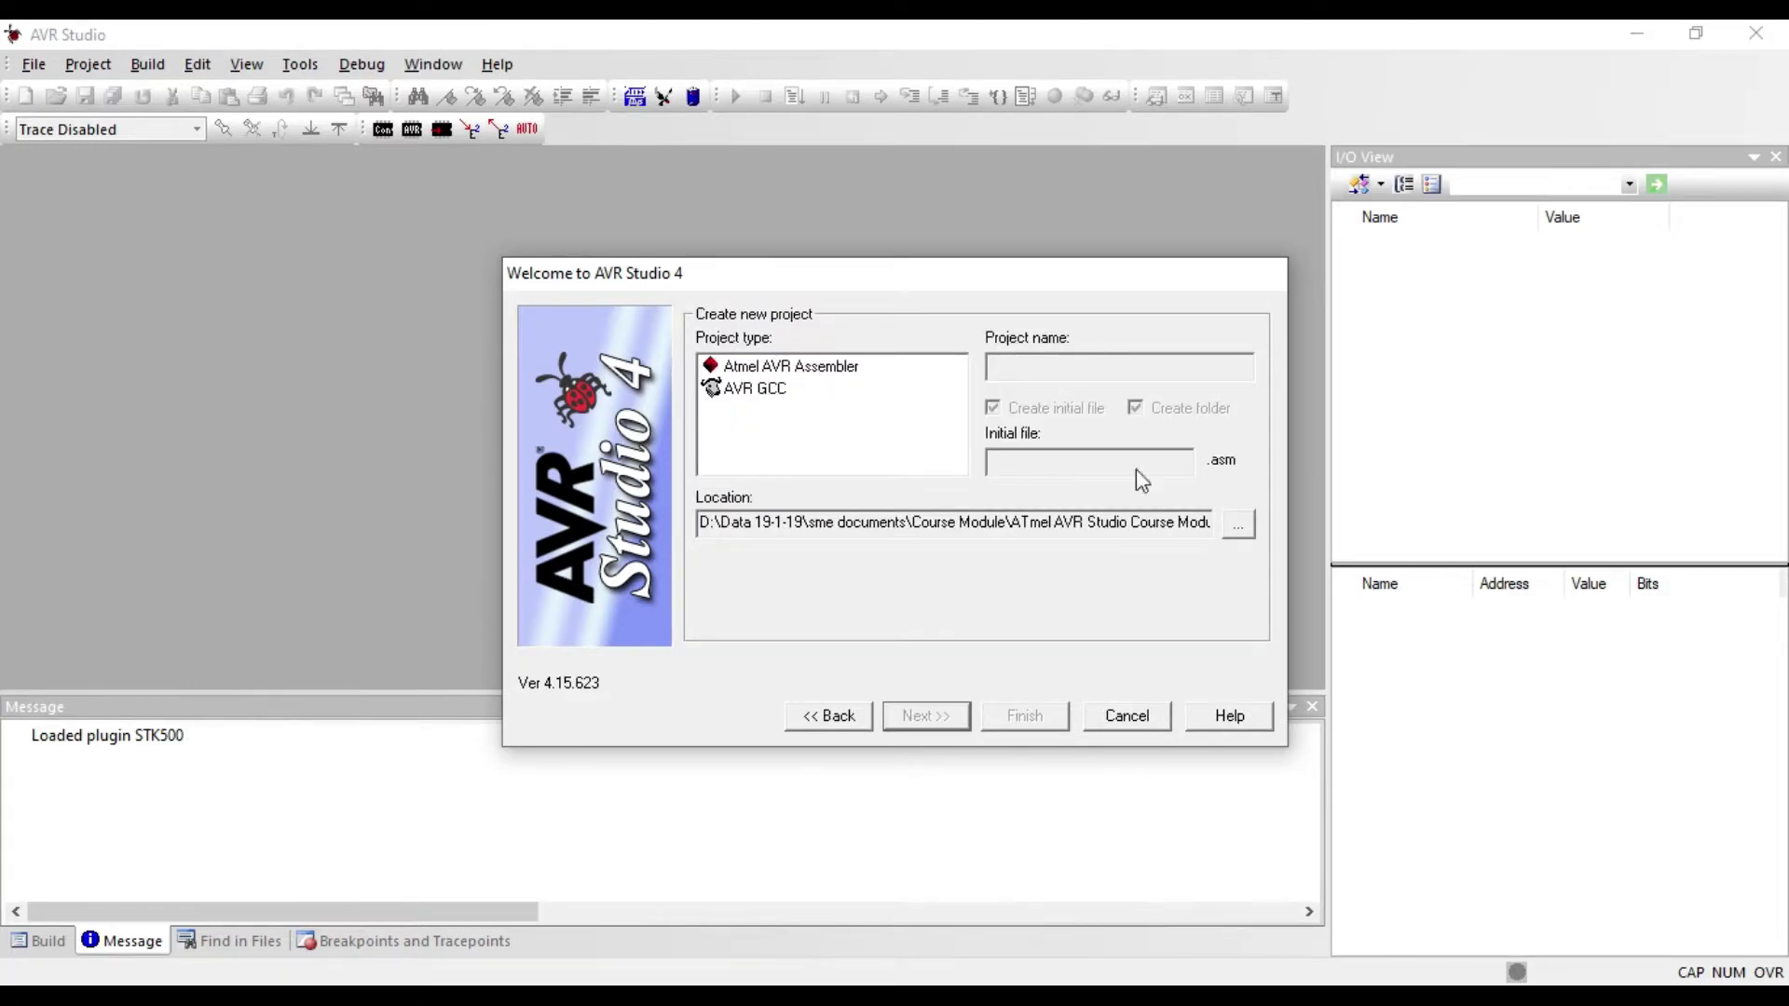
left_click(1237, 524)
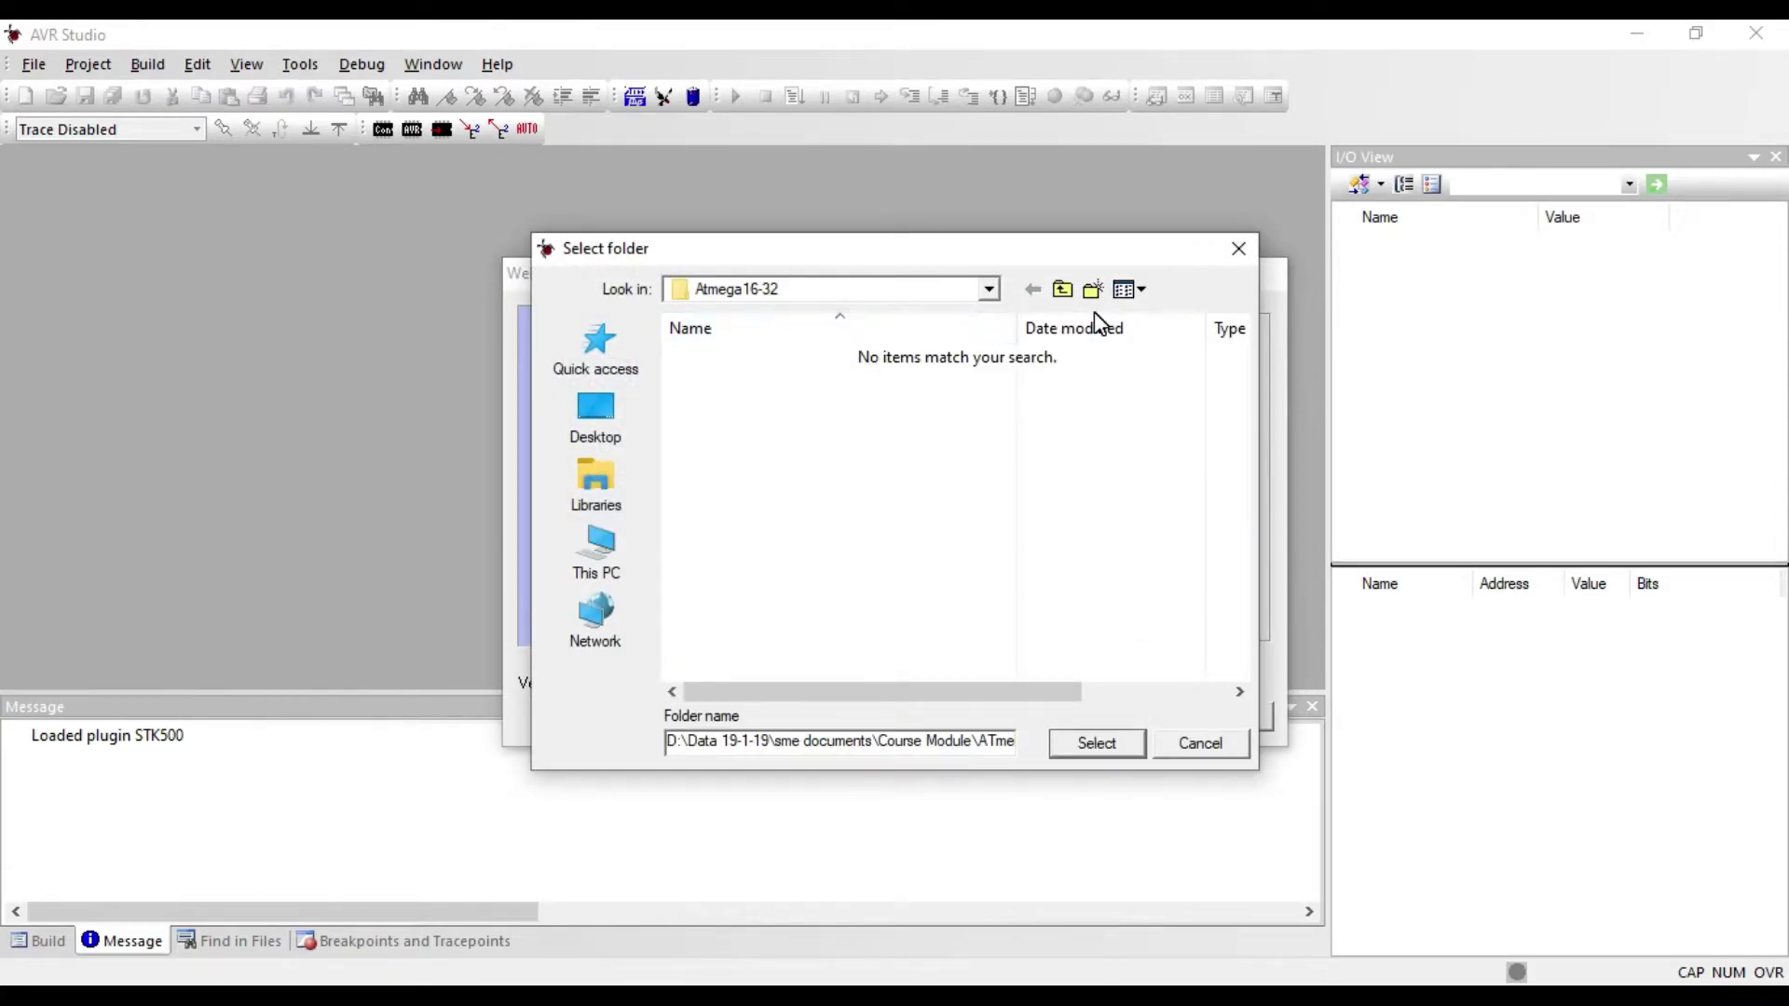
left_click(1133, 742)
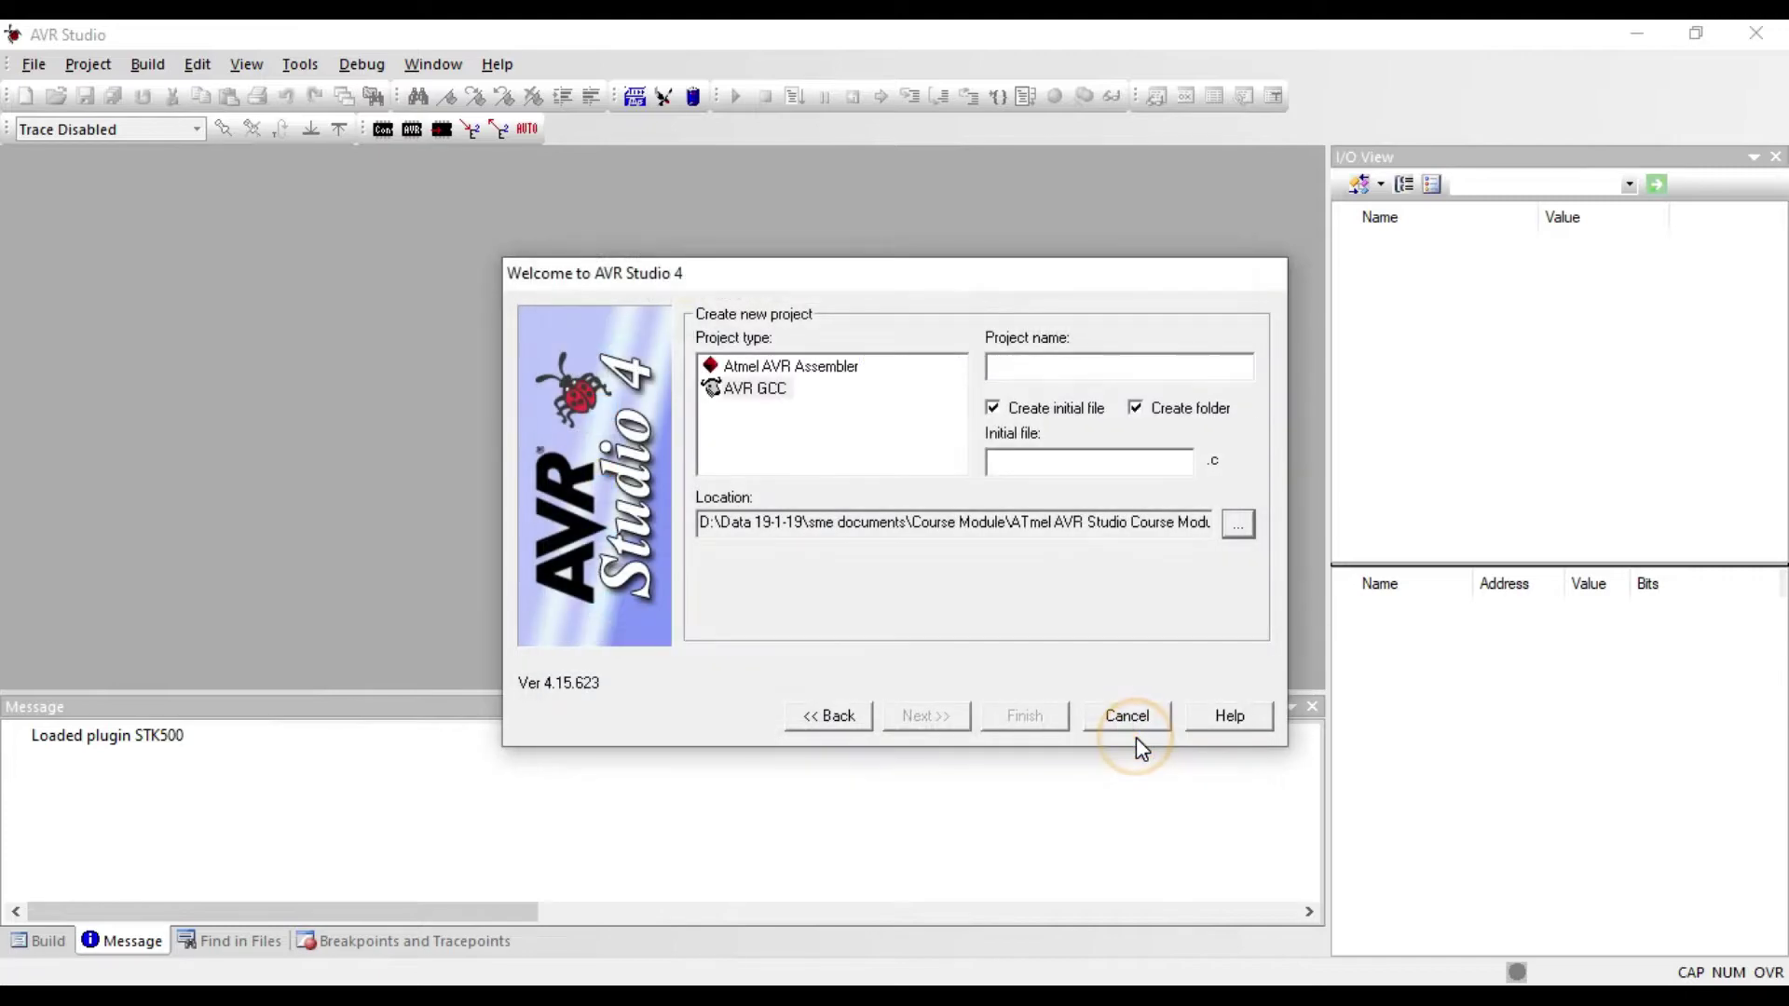
left_click(772, 389)
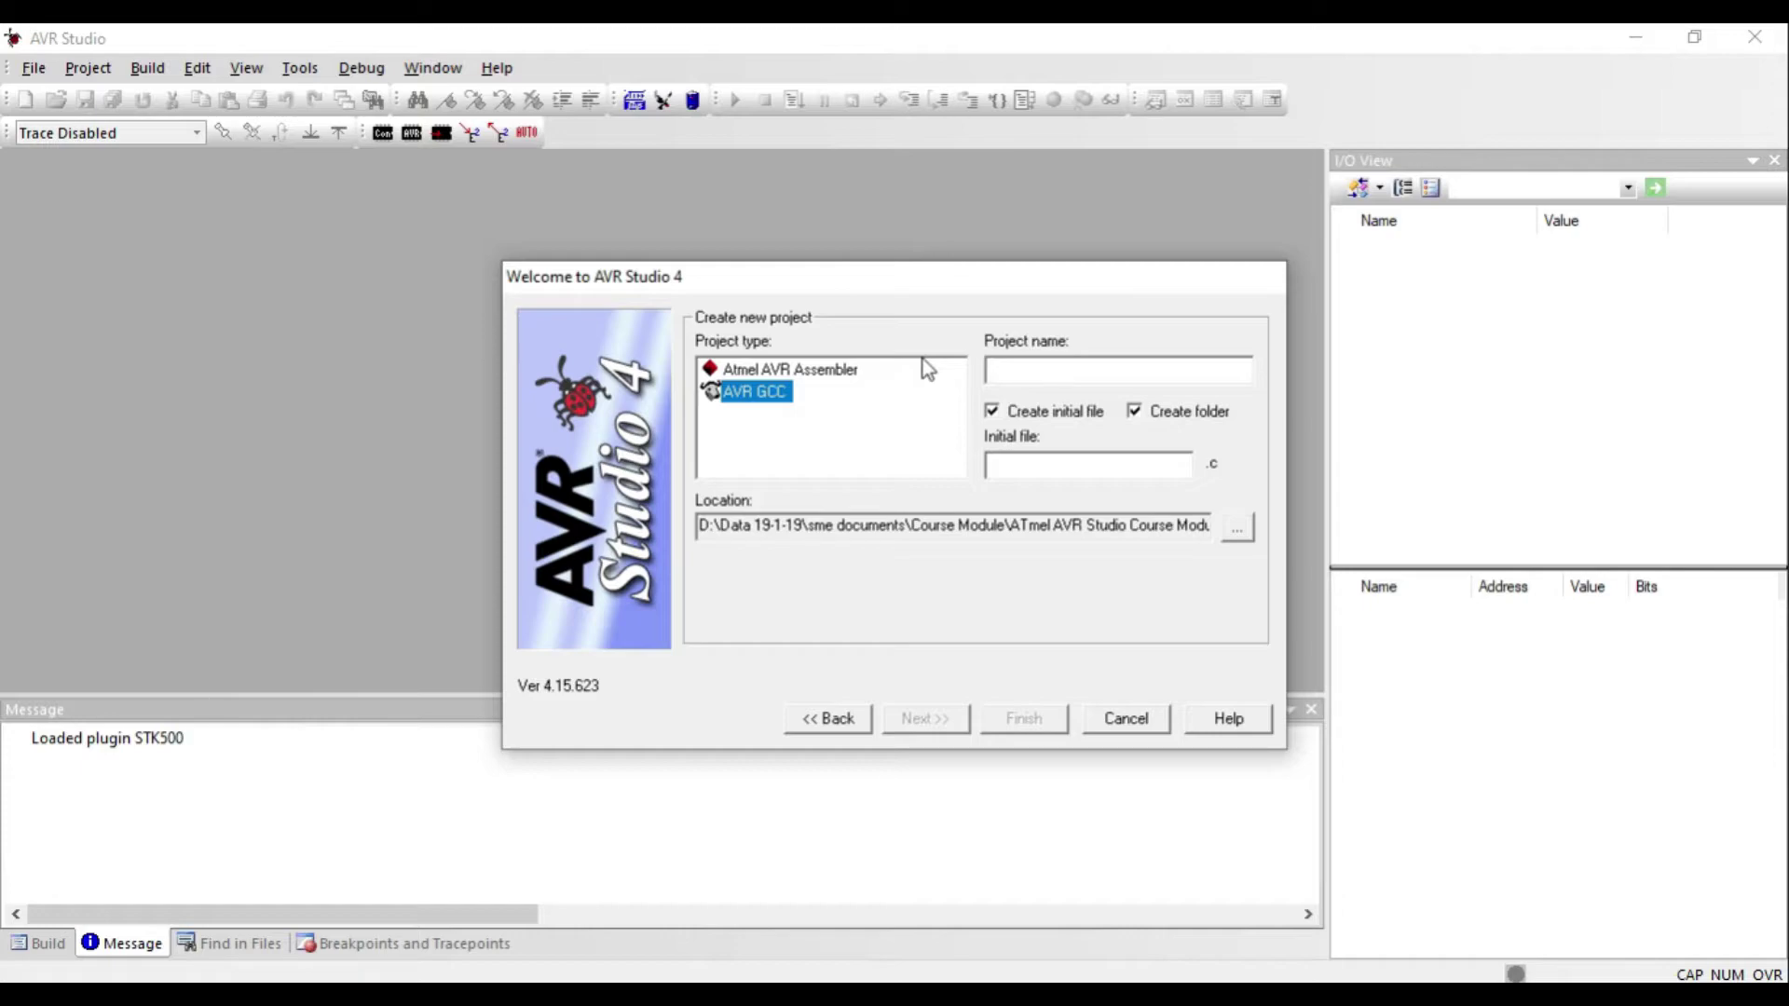
left_click(1016, 368)
type("LCD16x2")
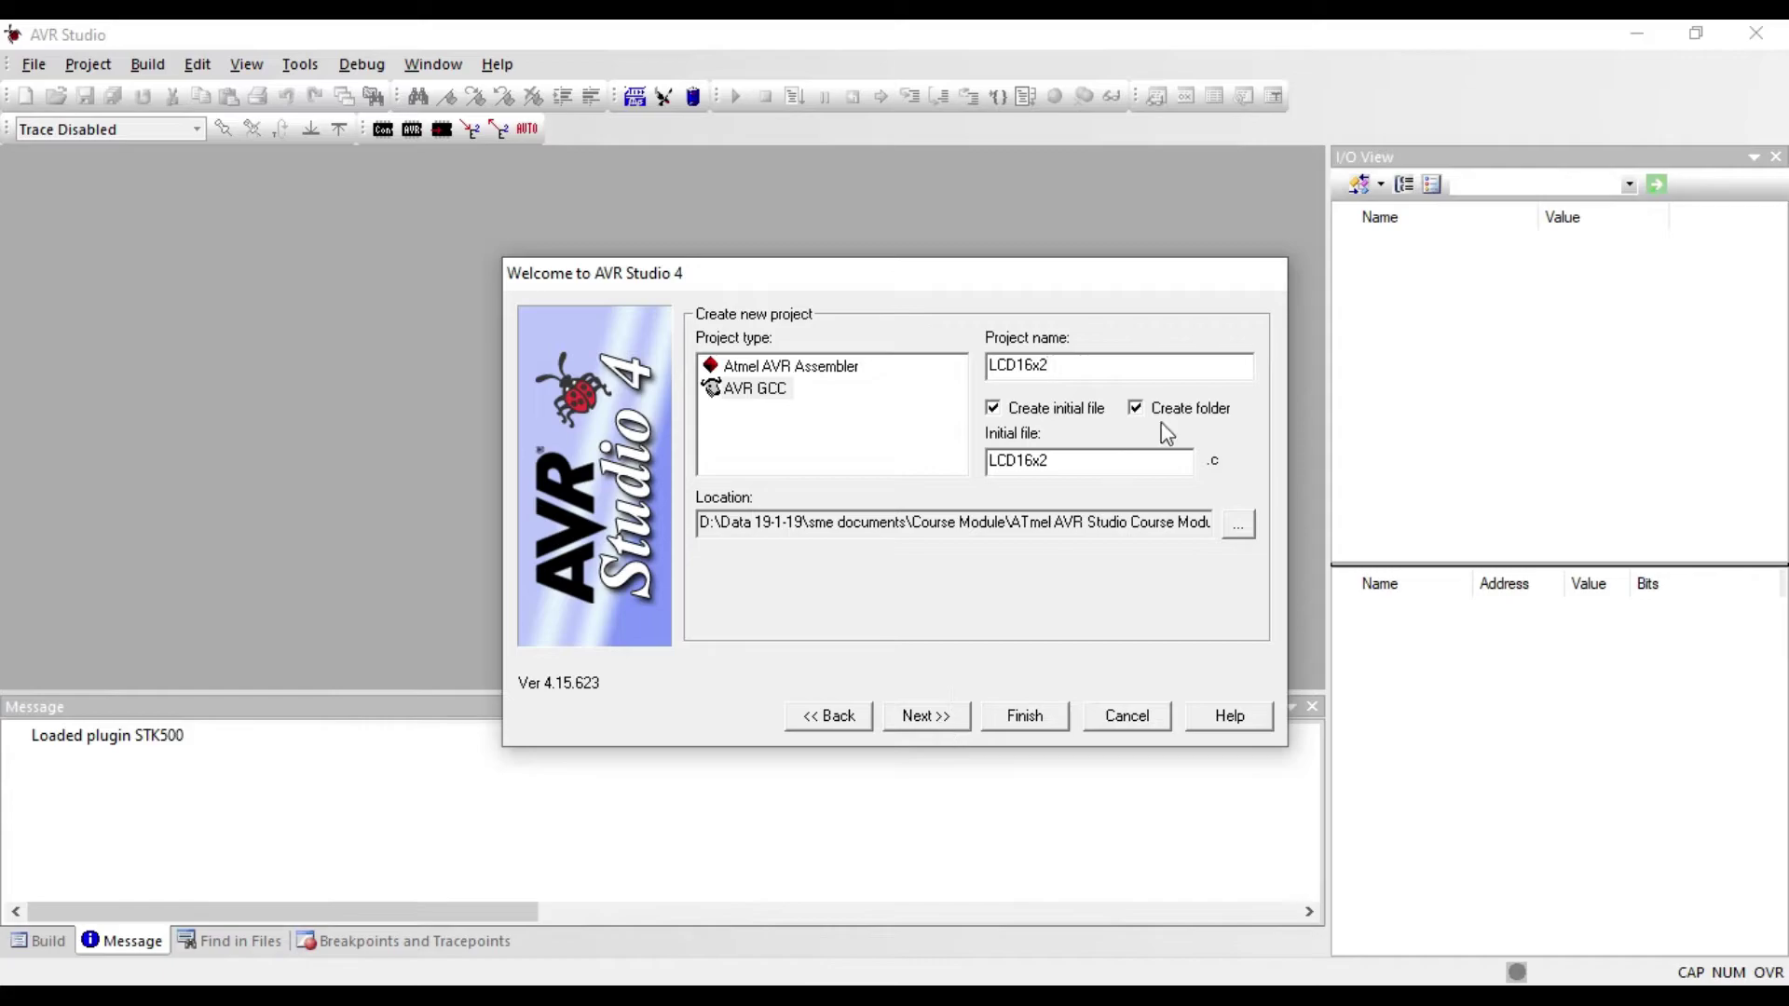
left_click(994, 407)
Step: Choose AVR Simulator with the ATmega16 device and finish the project
left_click(930, 716)
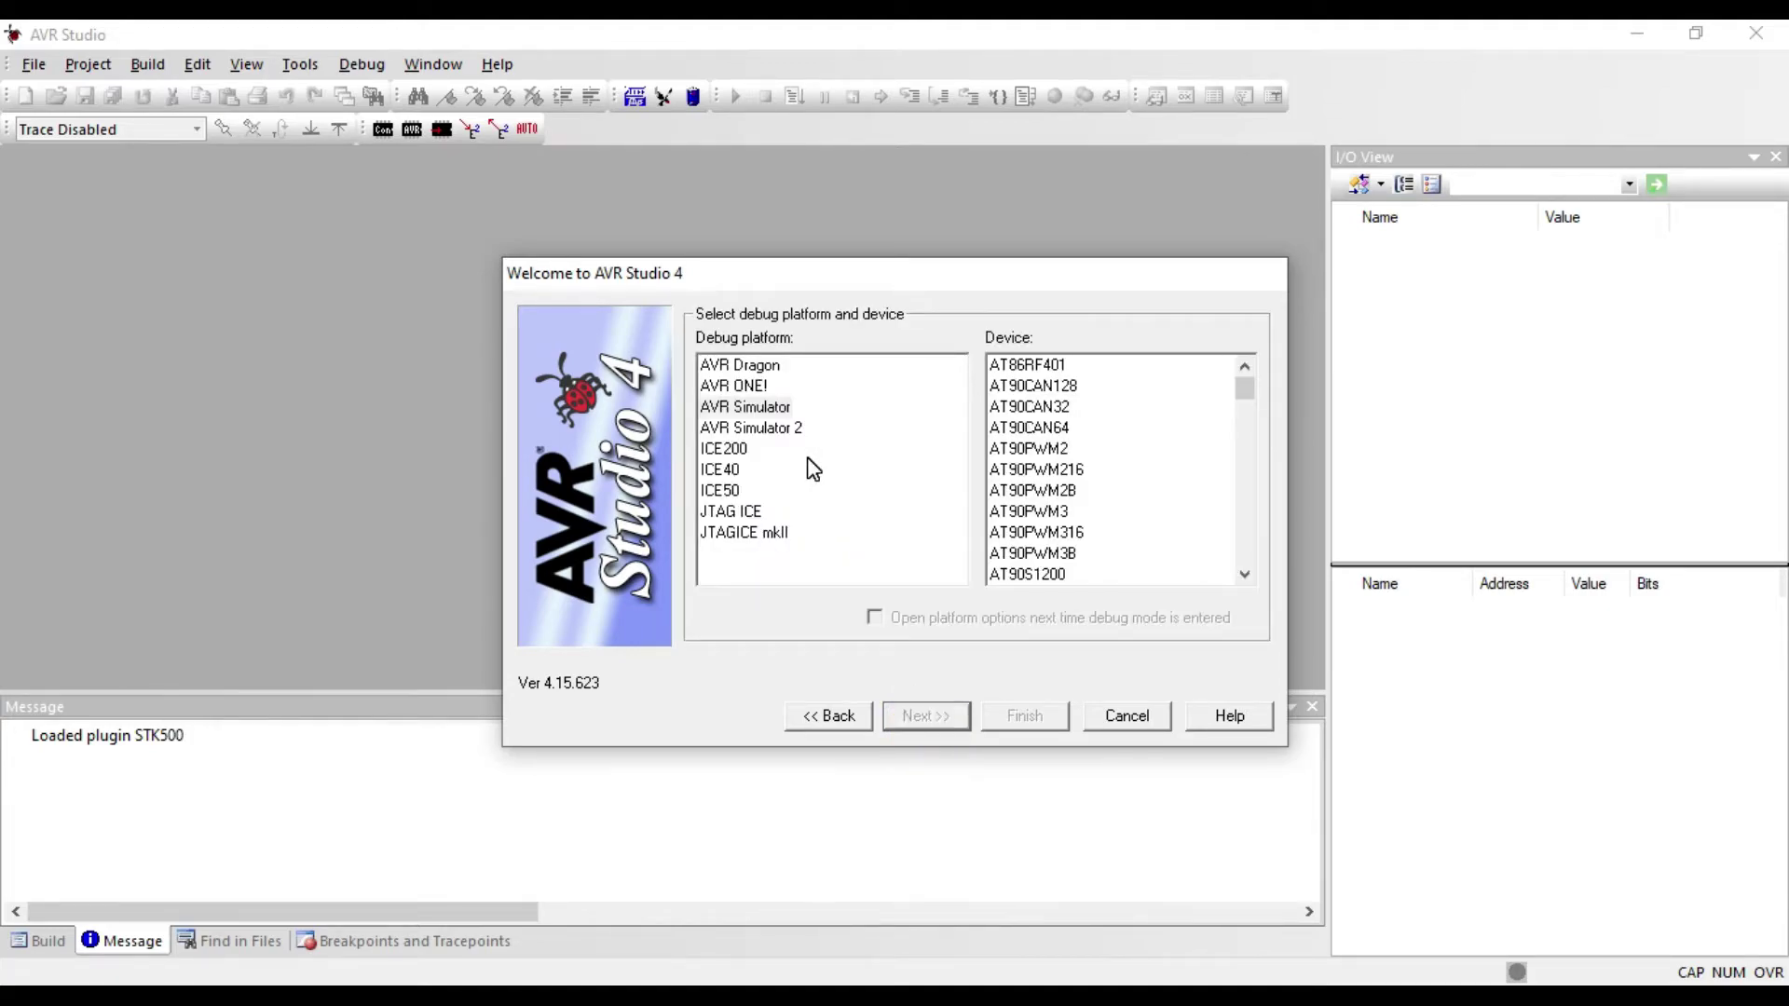
left_click(755, 407)
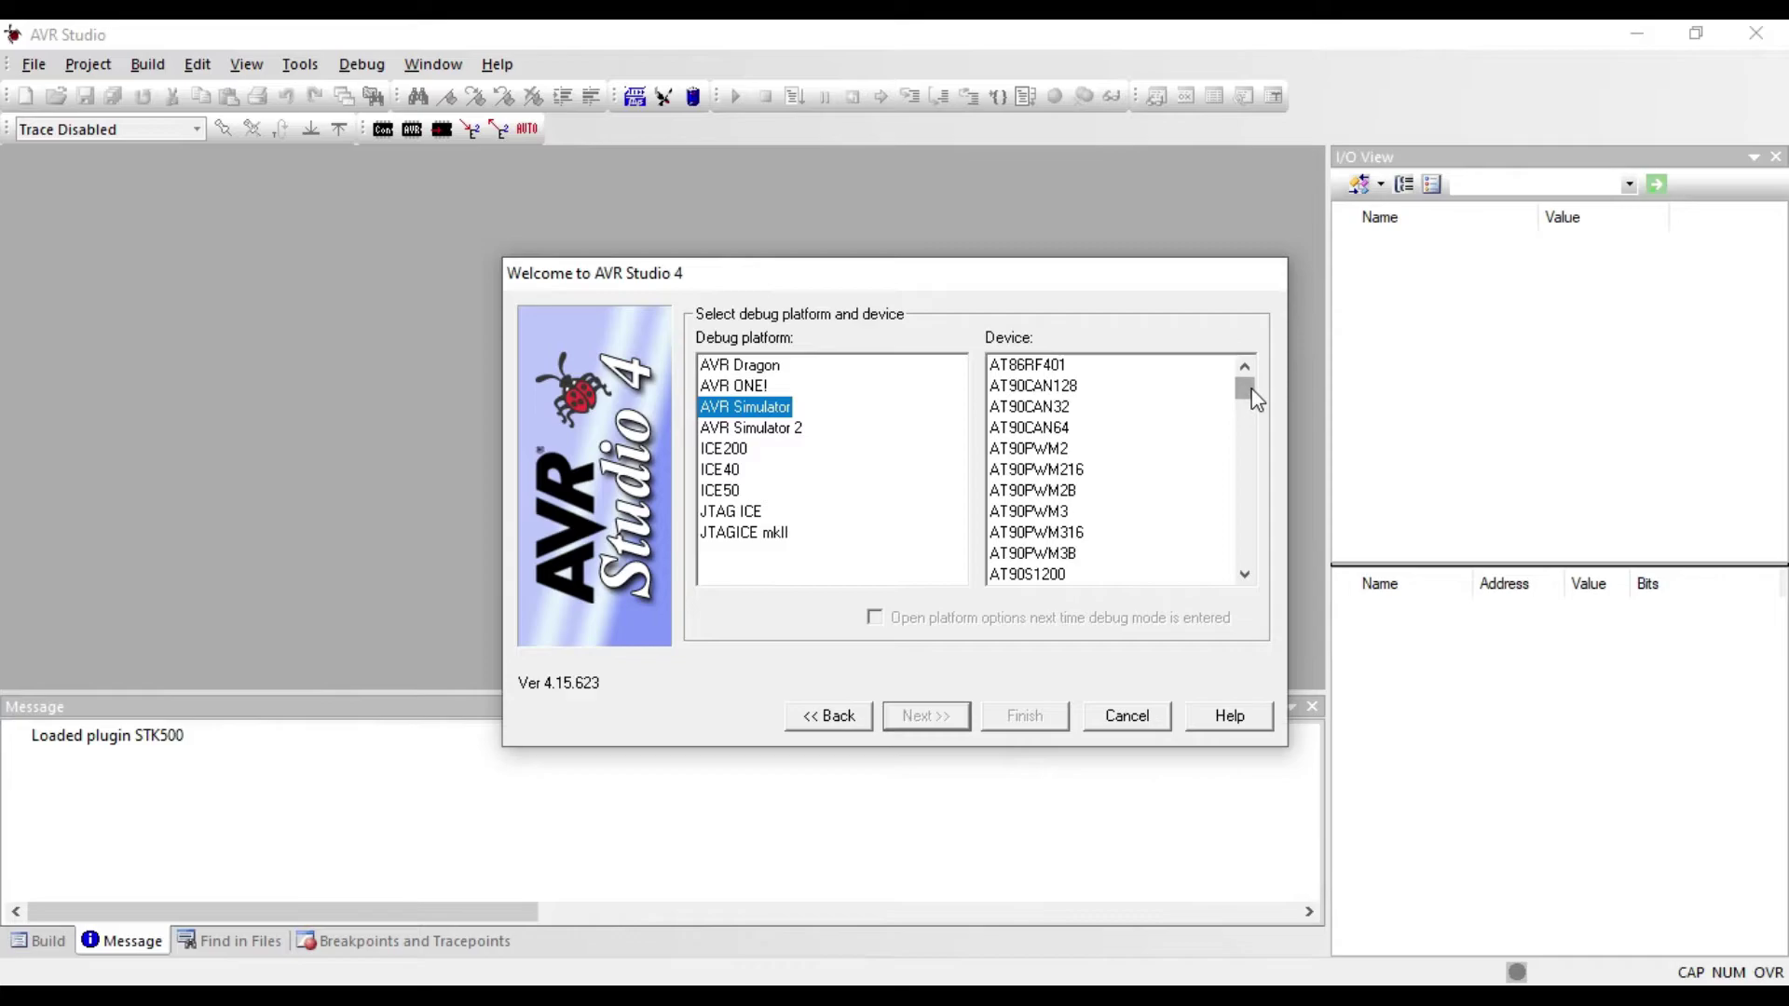
left_click(1030, 408)
left_click(1244, 575)
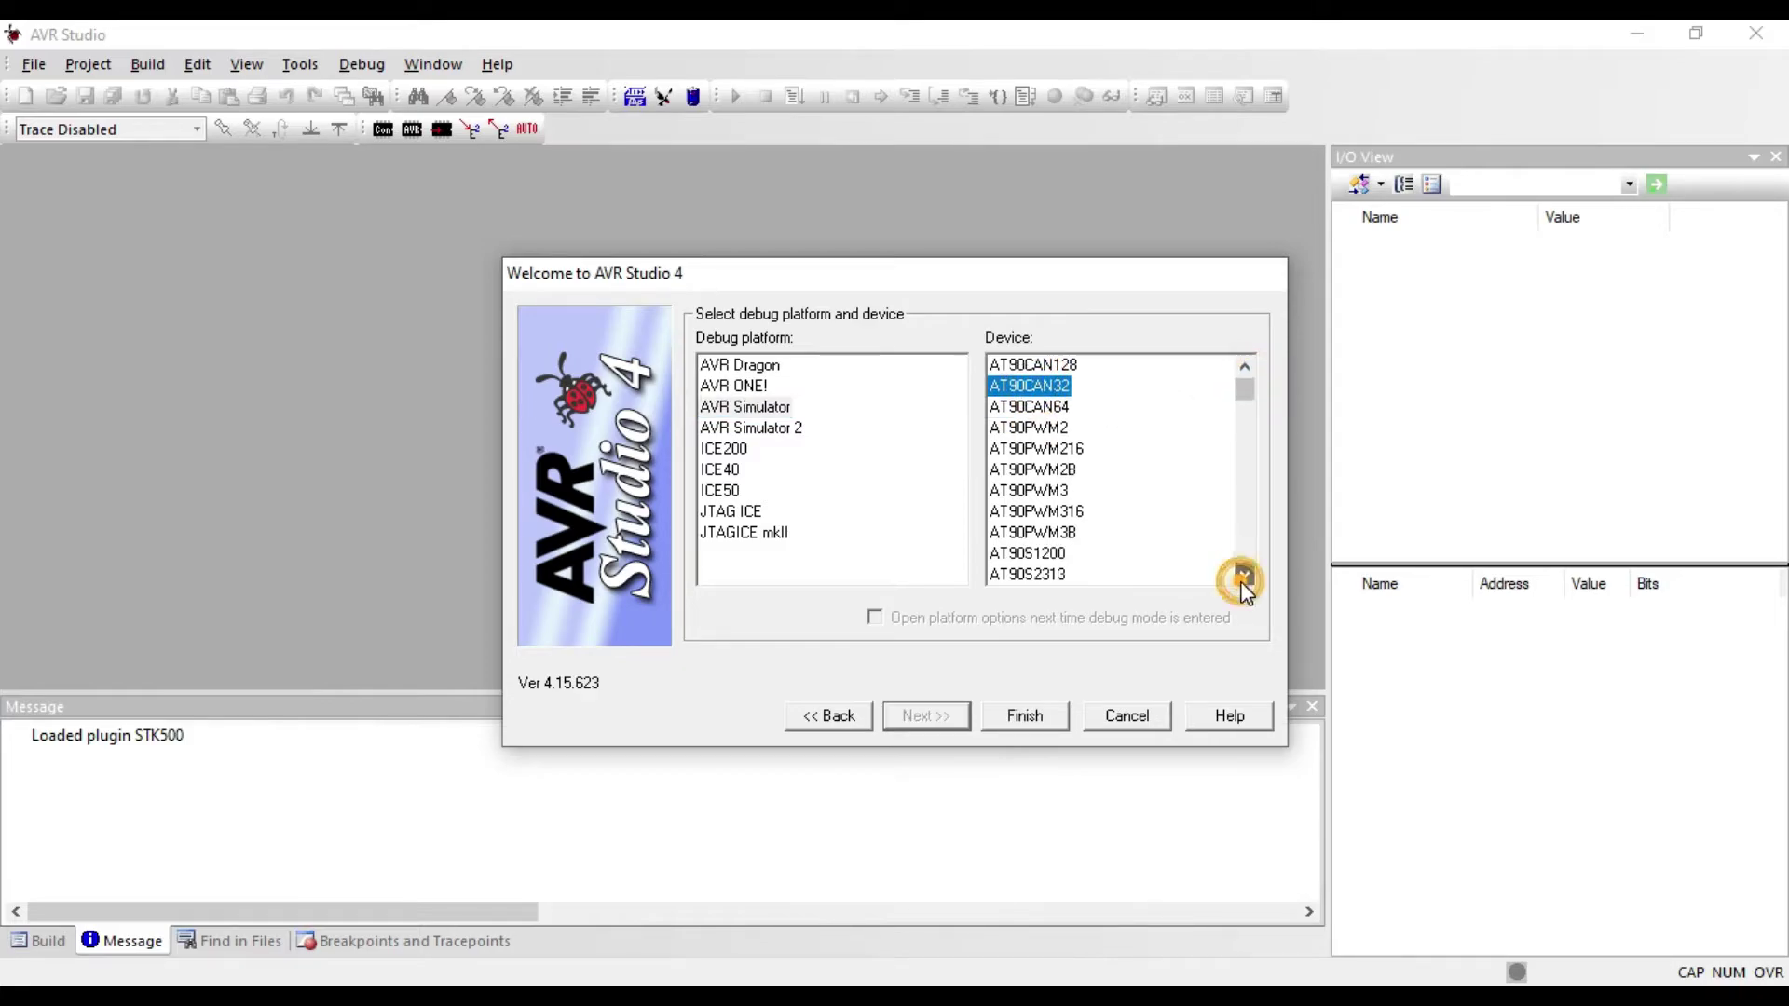
left_click_drag(1244, 388, 1243, 431)
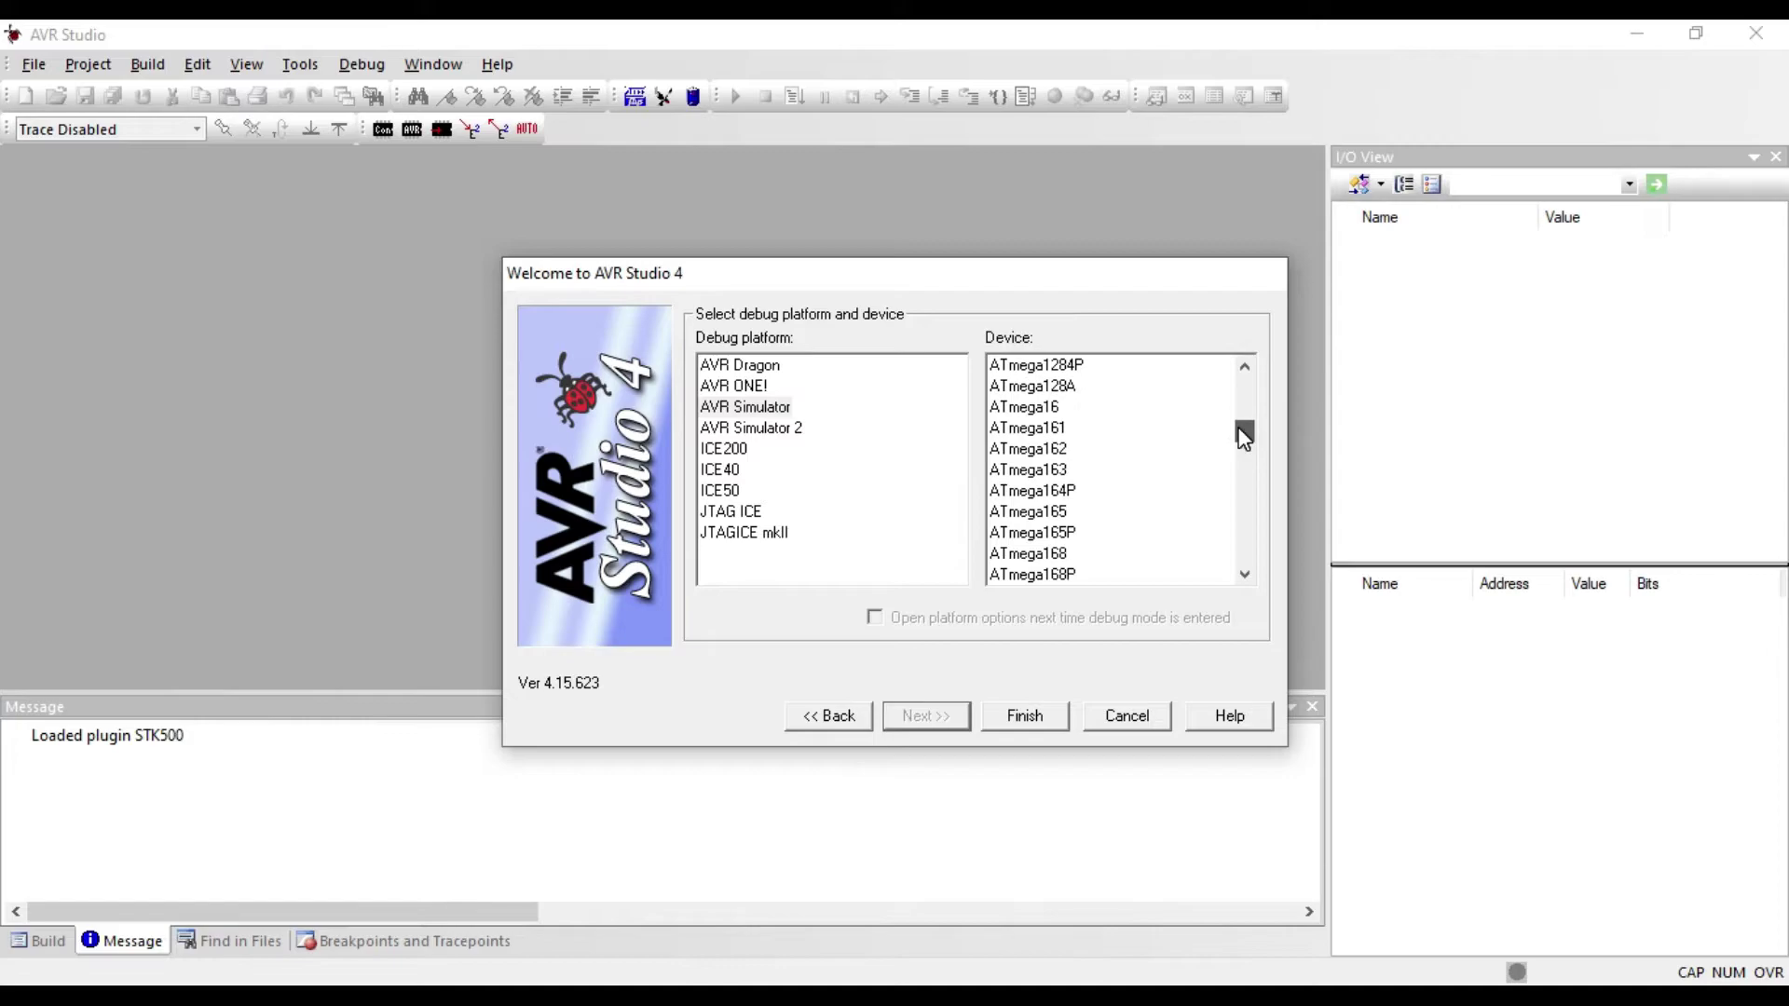
left_click(1043, 408)
left_click(1022, 718)
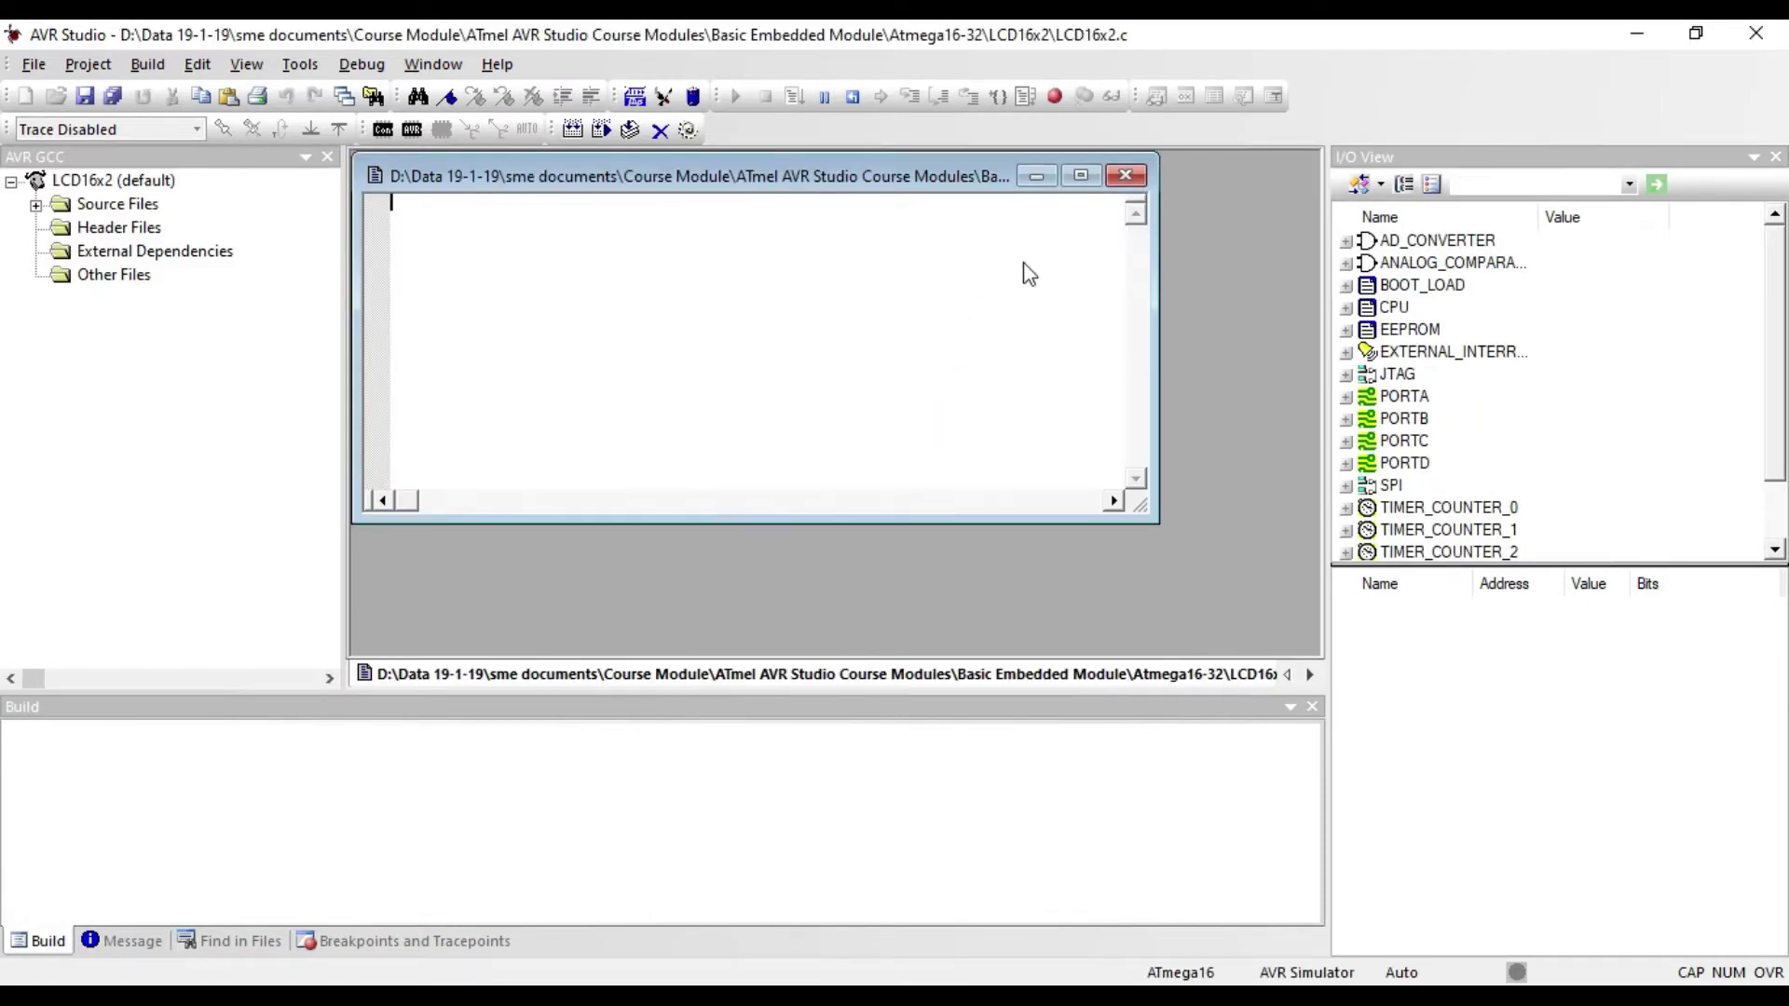
Step: Maximize the LCD16x2.c editor and begin the main() function
left_click(1080, 177)
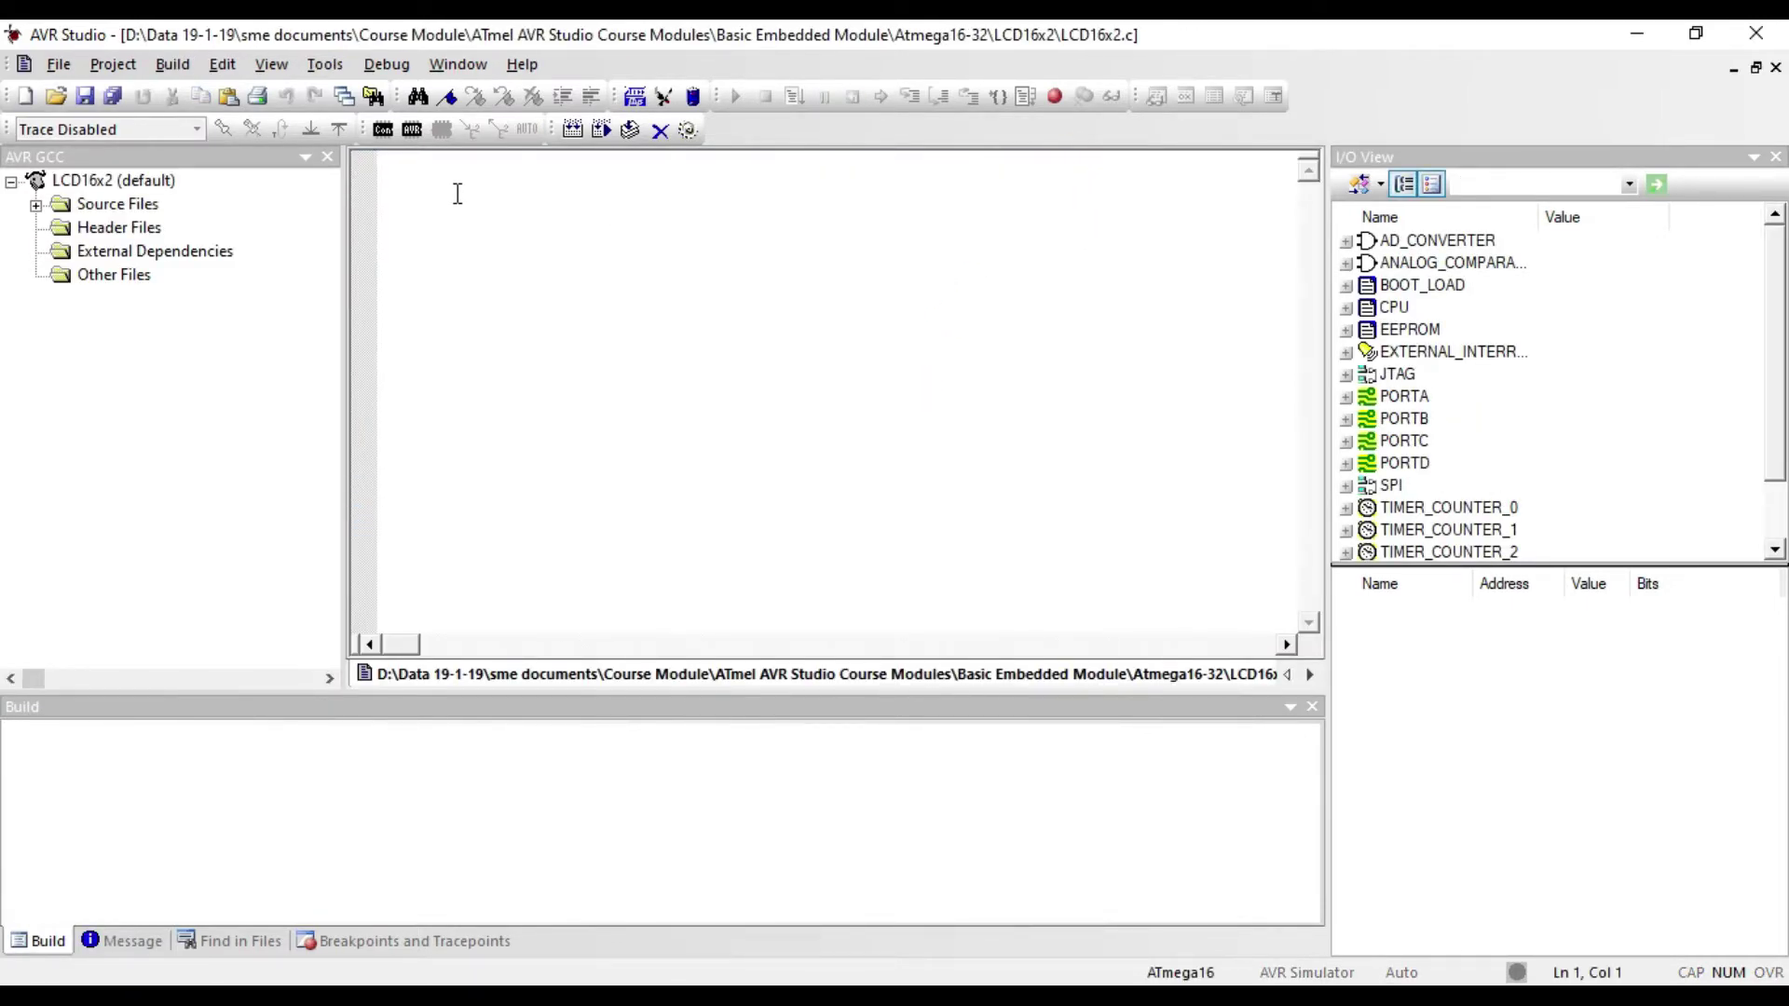
type("#incl")
key("Return")
key("Return")
type("#include<avr/io.h> #include<util/delay.h> #include\"lcd.h\"")
key("Return")
key("Return")
type("void main")
key("Return")
key("Return")
type("}")
key("Up")
type("MCUCSR=0x80;")
key("Return")
type("mCUCS")
key("BackSpace")
key("BackSpace")
key("BackSpace")
type("MCUCSR=0x80;")
Step: Add InitLCD, clear the screen, and write the 'Welcome to' and 'SME' messages
key("Return")
key("Return")
type("InitLCD(00;")
key("Return")
type("LCDClear();")
key("Return")
key("Return")
type("LCDWriteStringXY()")
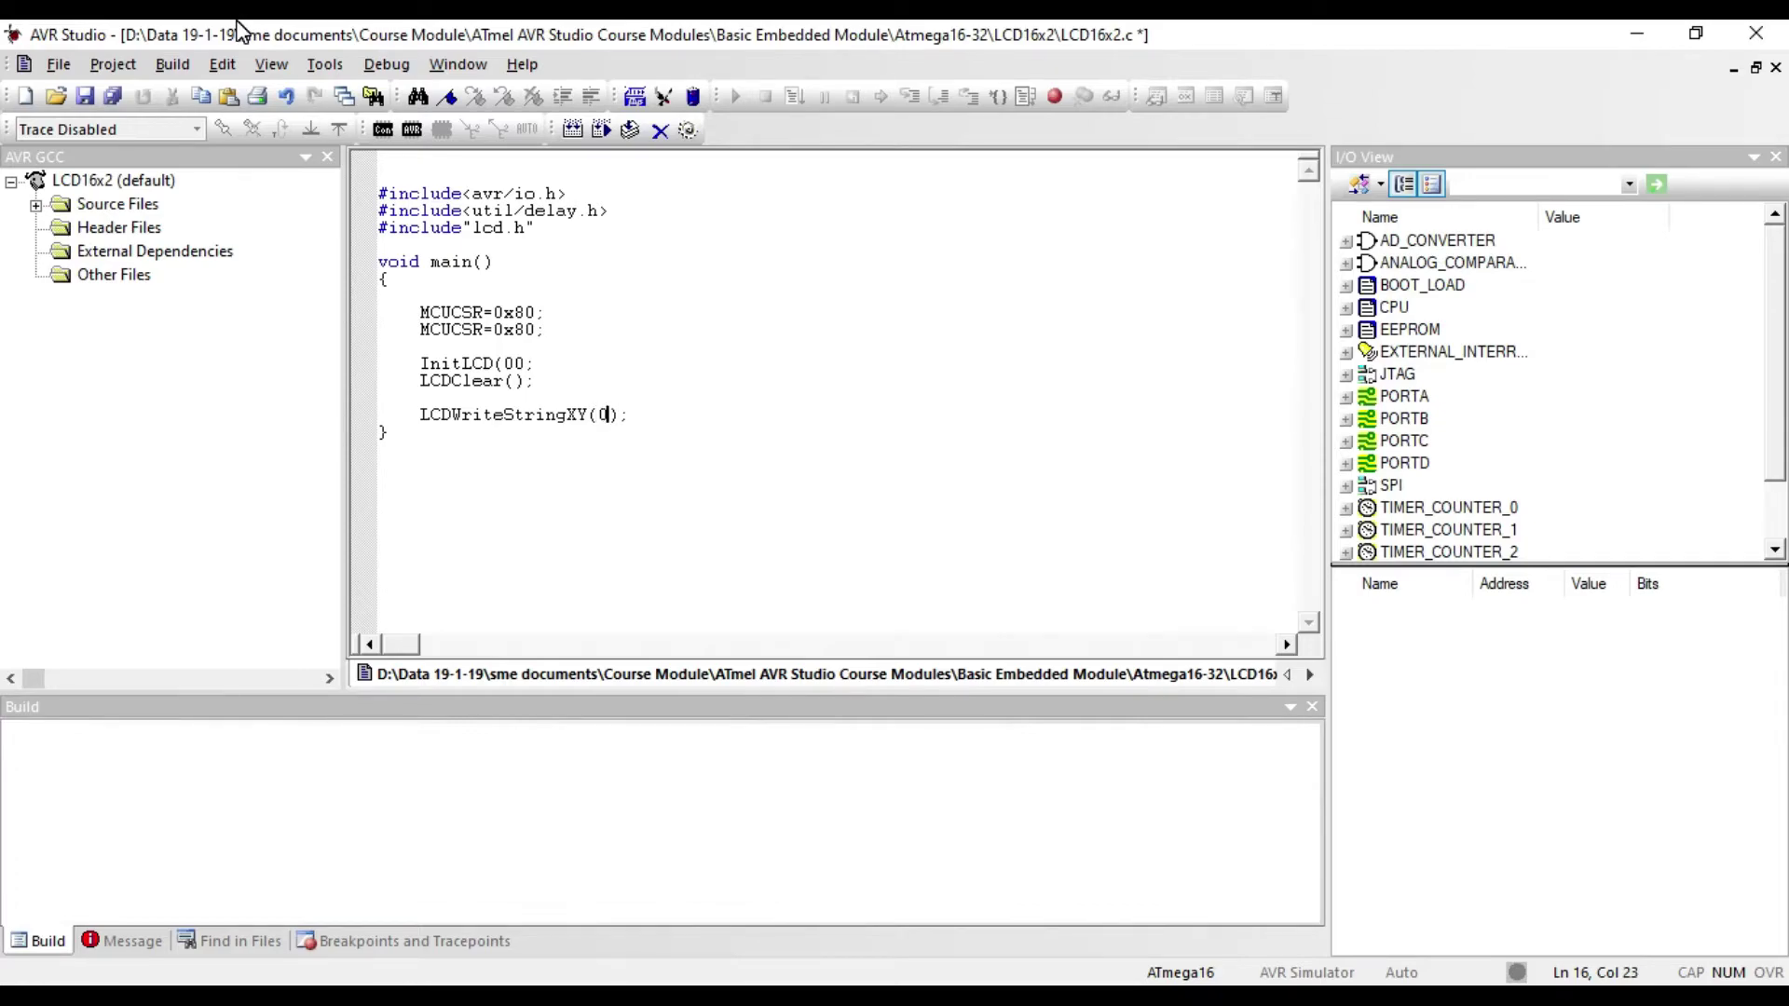
type(",0, \"\"")
key("Left")
type("Welcome to")
left_click(837, 412)
key("Return")
type("WriteStringXY();")
key("Left")
key("Left")
type("0,1, SME")
key("End")
Step: Add a delay after the messages and a screen clear before the number display
key("Return")
type("_delay_ms(1000);")
key("Return")
key("Return")
type("CDW")
key("BackSpace")
key("BackSpace")
key("BackSpace")
type("LCDWriteIntXY(")
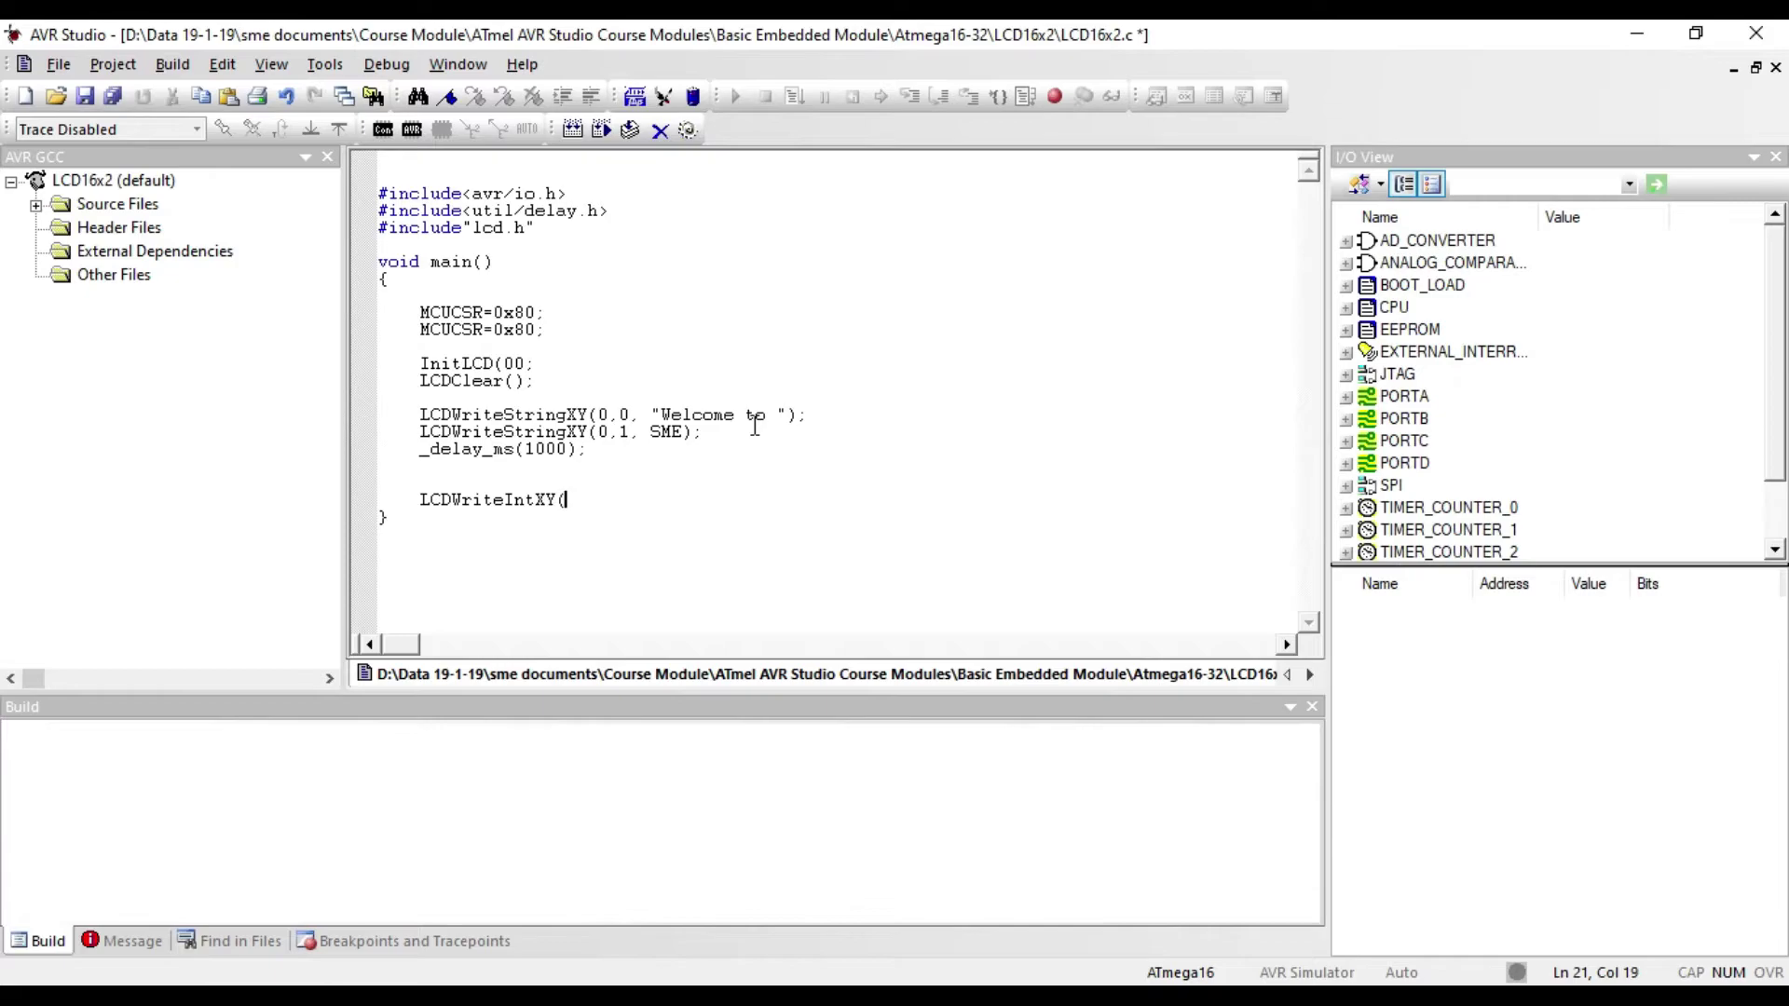
type("0,0")
left_click(545, 468)
key("Return")
key("Return")
key("Up")
type("LCDClear")
key("BackSpace")
key("BackSpace")
key("BackSpace")
type("ear(")
Step: Put the LCDWriteIntXY call inside a for loop counting 0 to 100
key("Return")
key("Tab")
type("fo")
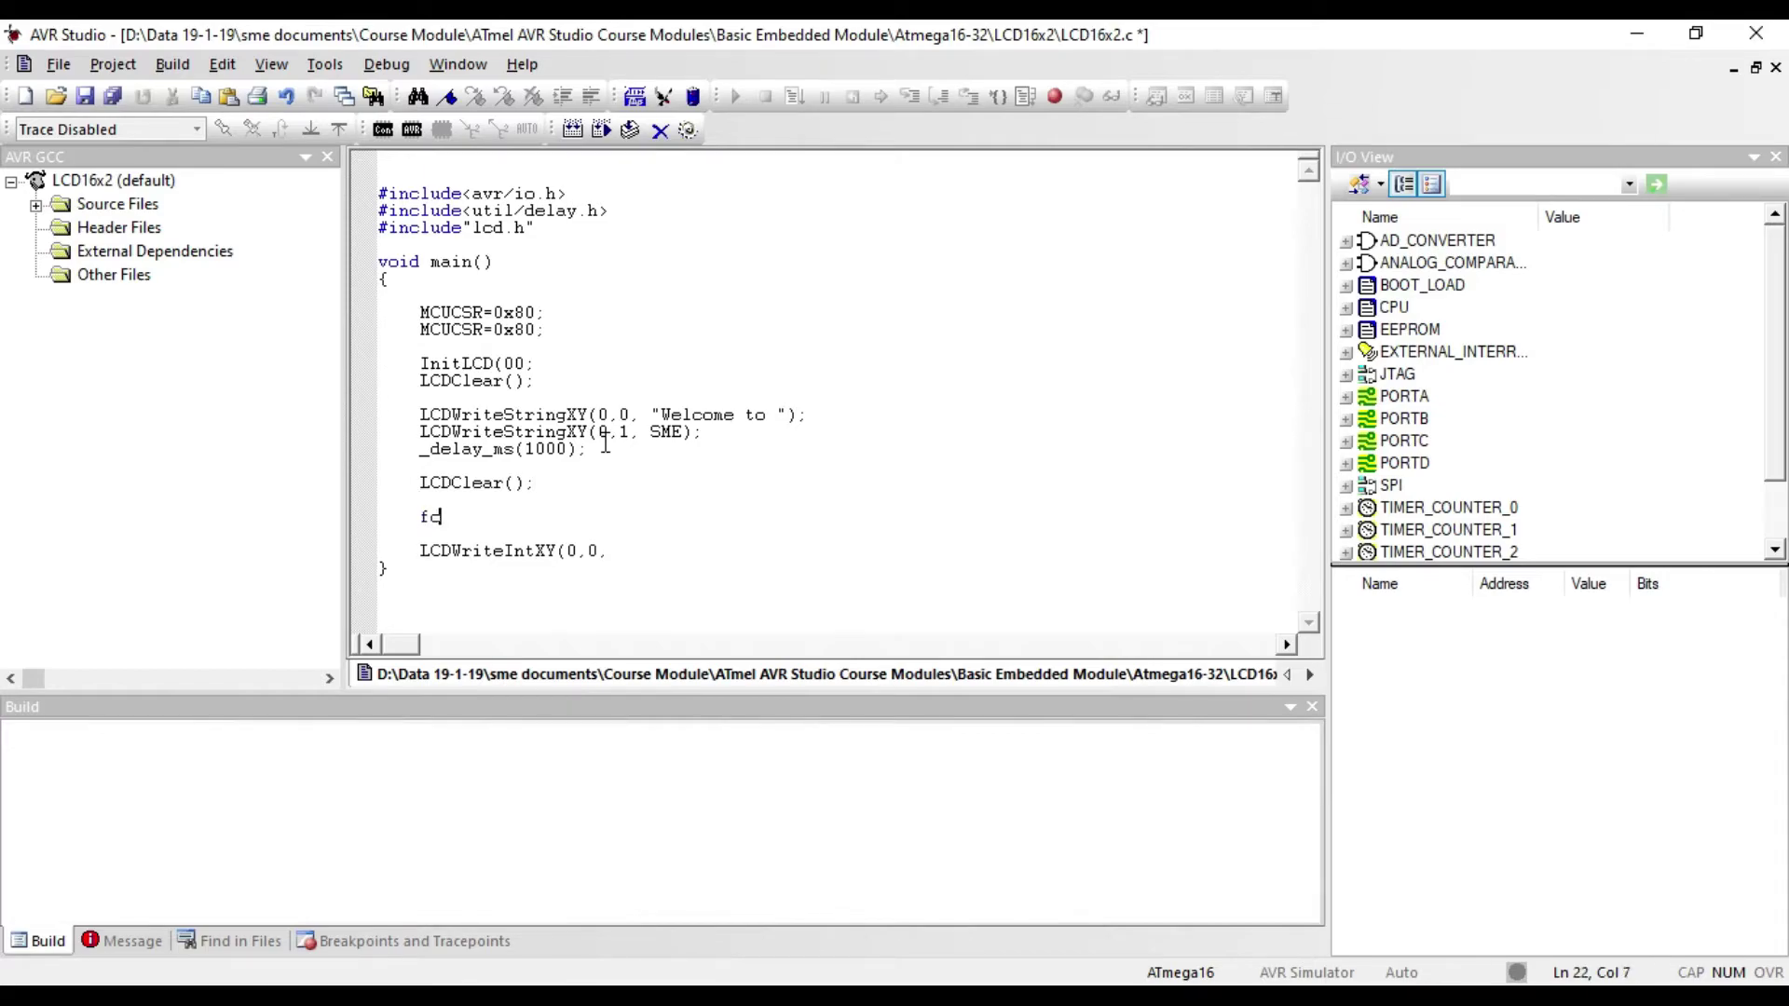
type("r(int x=0; x")
type("<=1")
key("Return")
type("{")
left_click(419, 566)
key("Tab")
left_click(673, 562)
left_click(464, 585)
key("BackSpace")
left_click(698, 576)
type("x,3)")
Step: Add the loop delay, replacing the 5 ms value, and touch up the SME line
key("Return")
type("_delay_ms(")
type("5)")
key("Left")
key("Left")
key("BackSpace")
type("10")
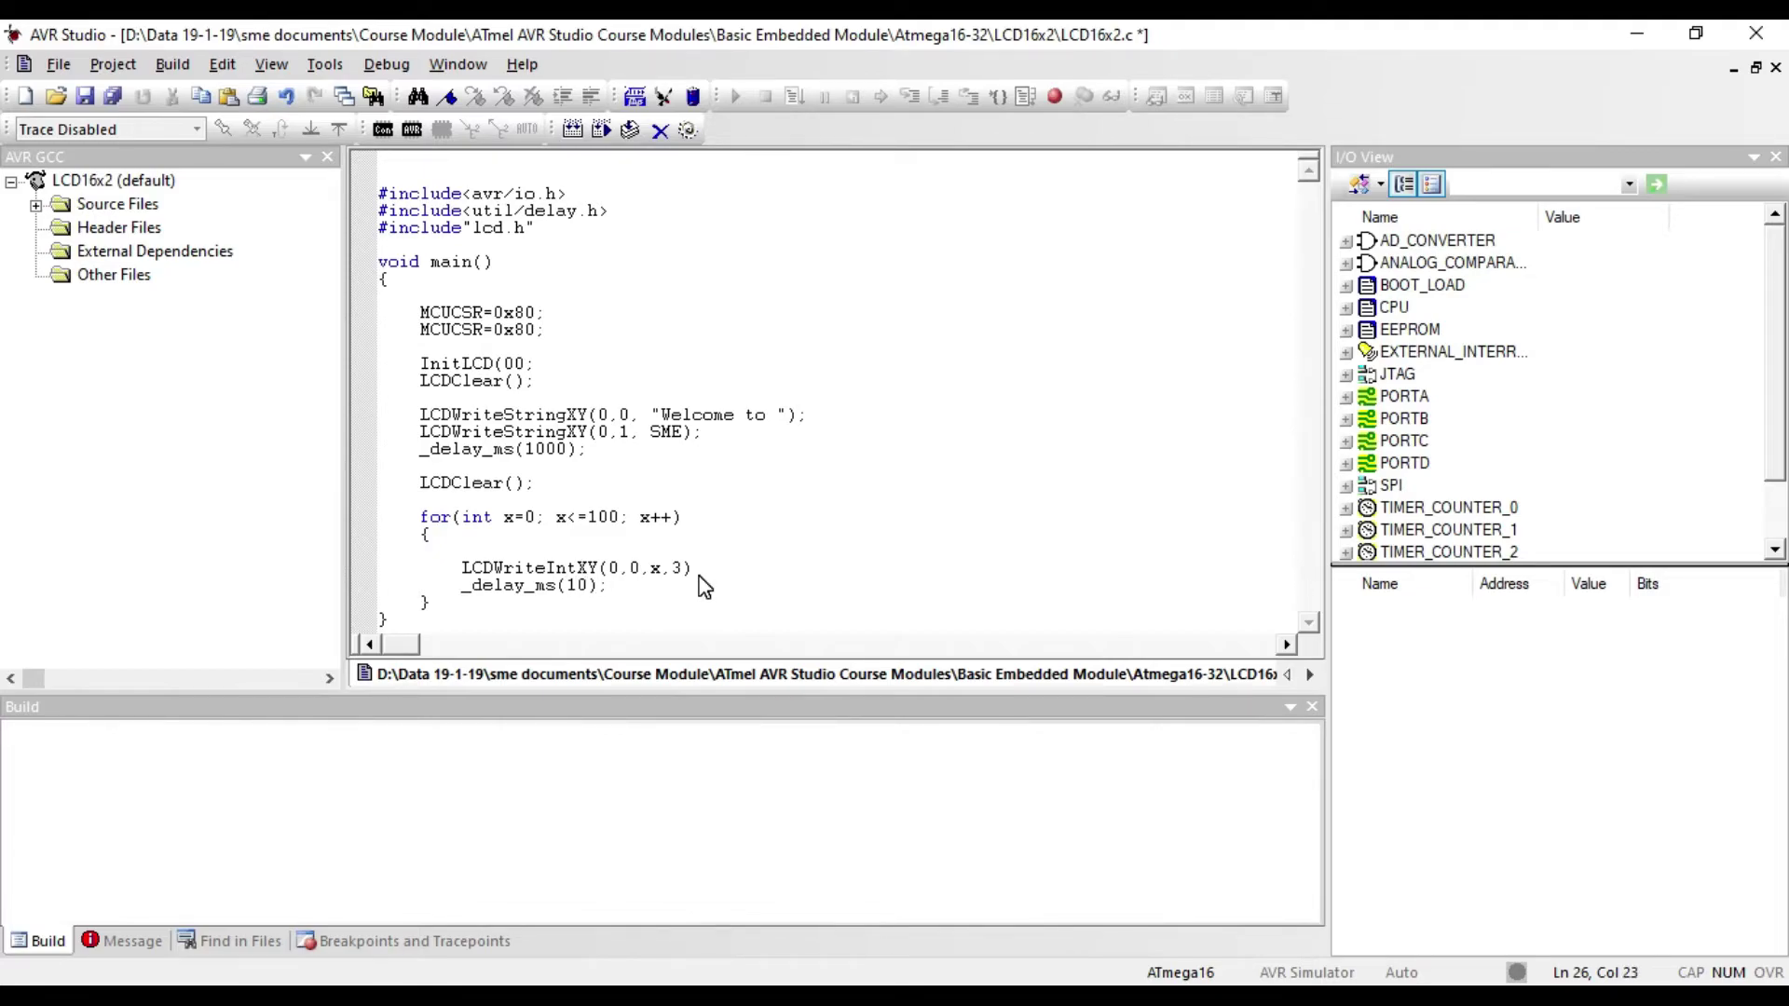
key("Down")
key("Down")
left_click(652, 431)
type("\"")
left_click(696, 431)
type("\"")
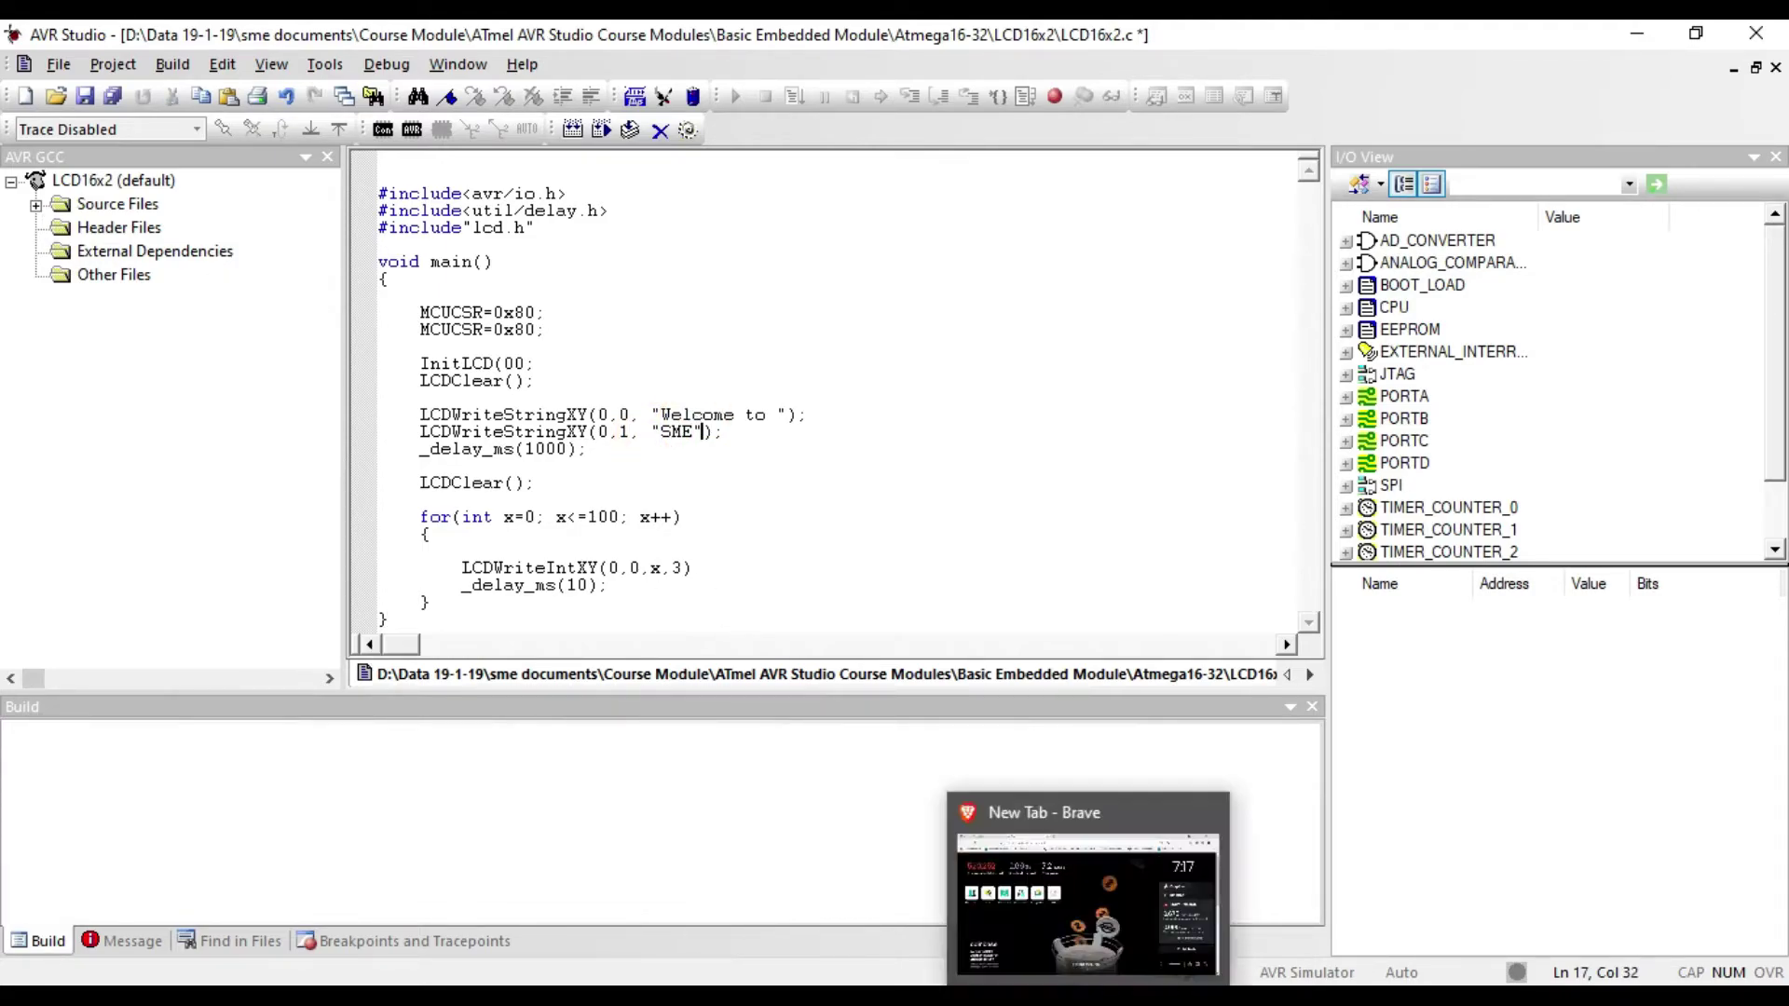
left_click(869, 818)
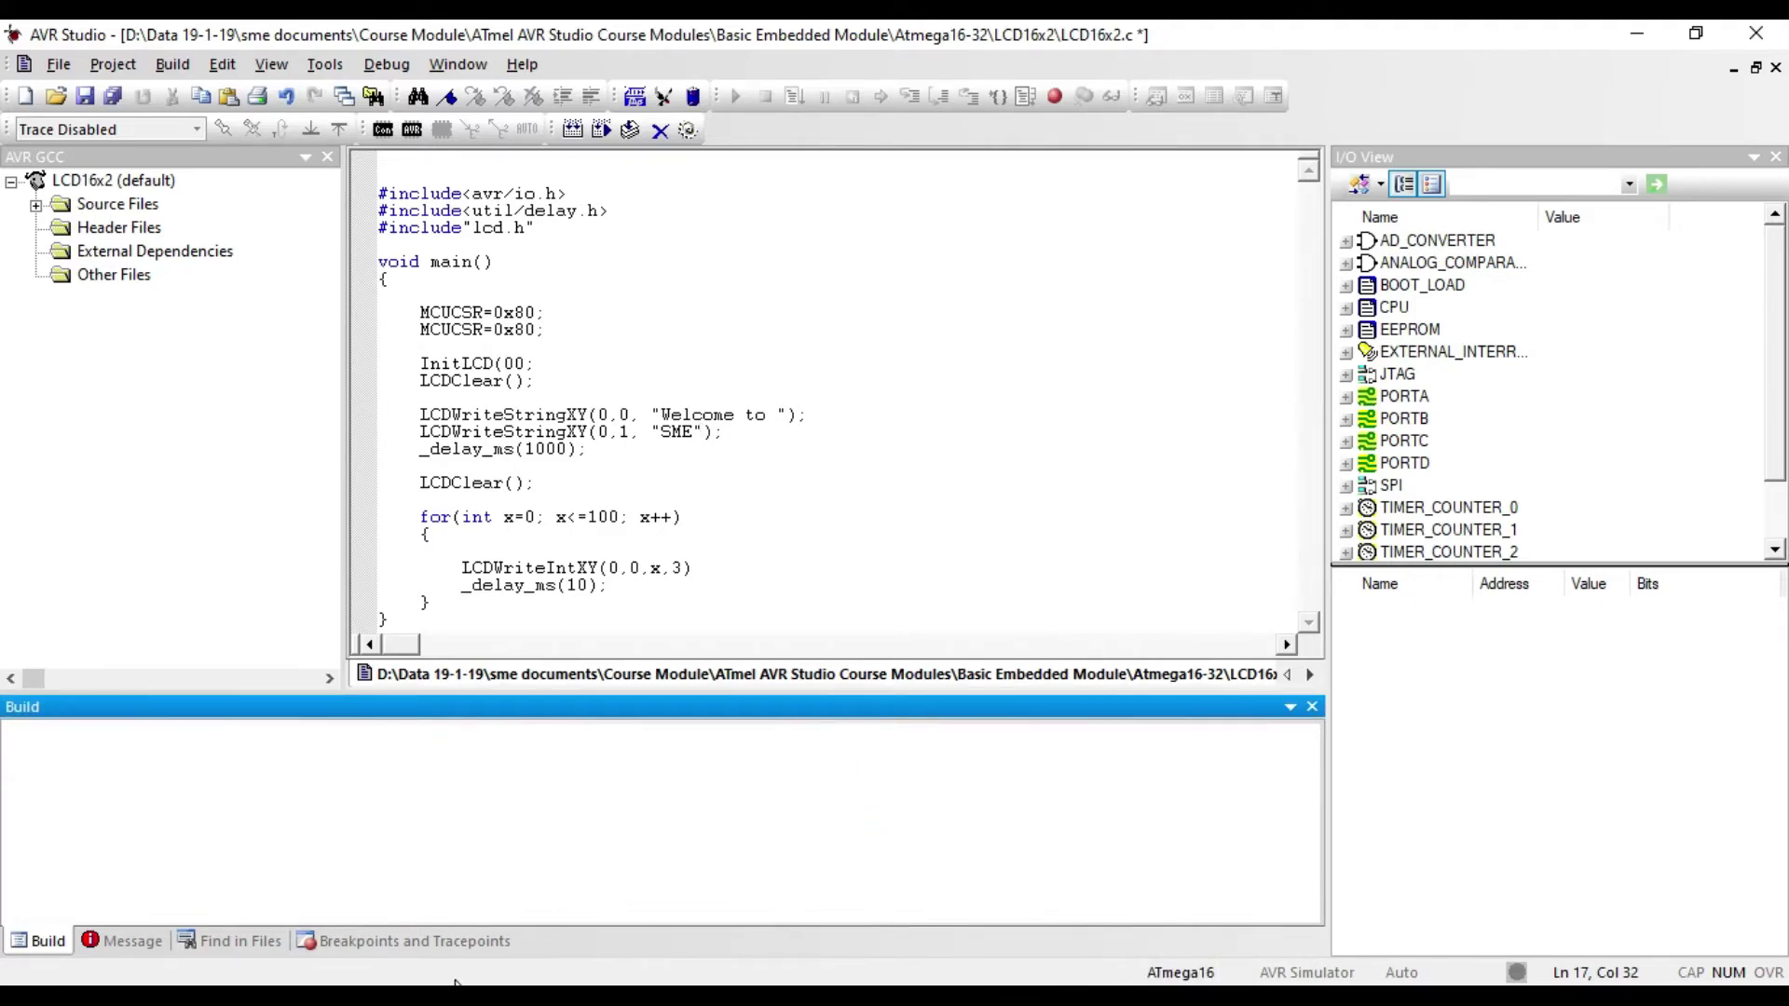
Step: Copy lcd.c, lcd.h and myutils.h from the LCD Lib folder
key("alt+Tab")
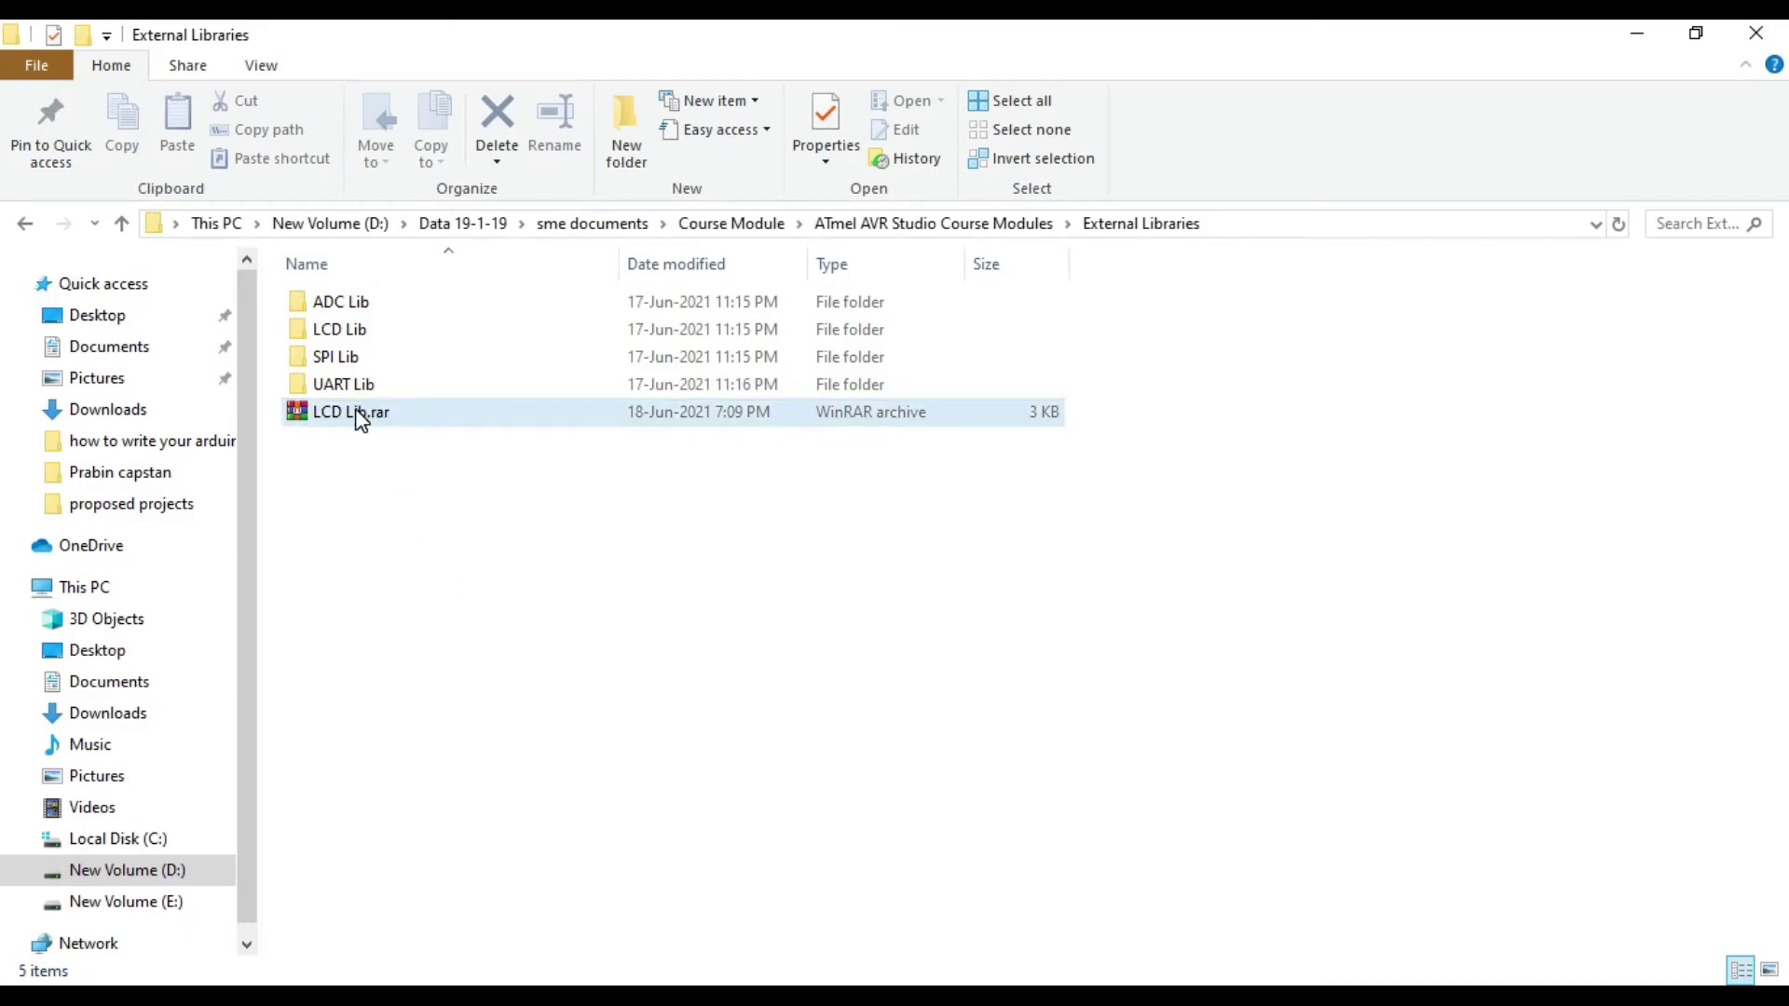
left_click(361, 419)
double_click(326, 337)
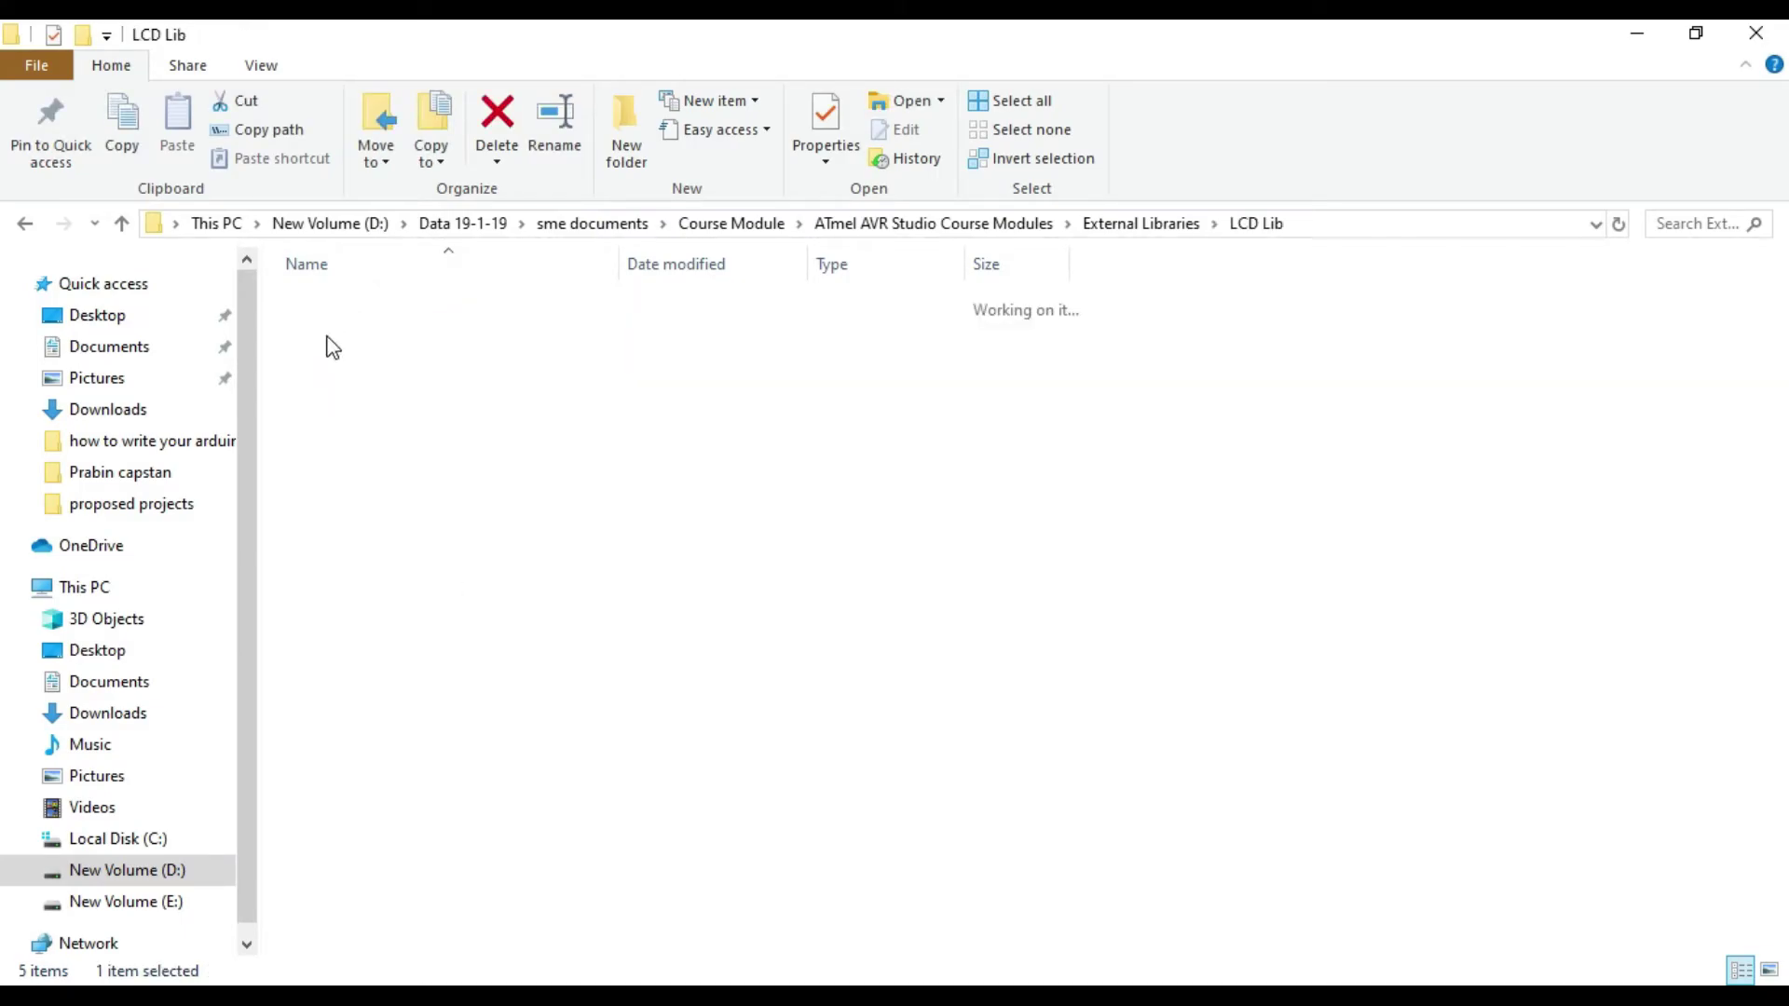
left_click_drag(349, 385, 320, 286)
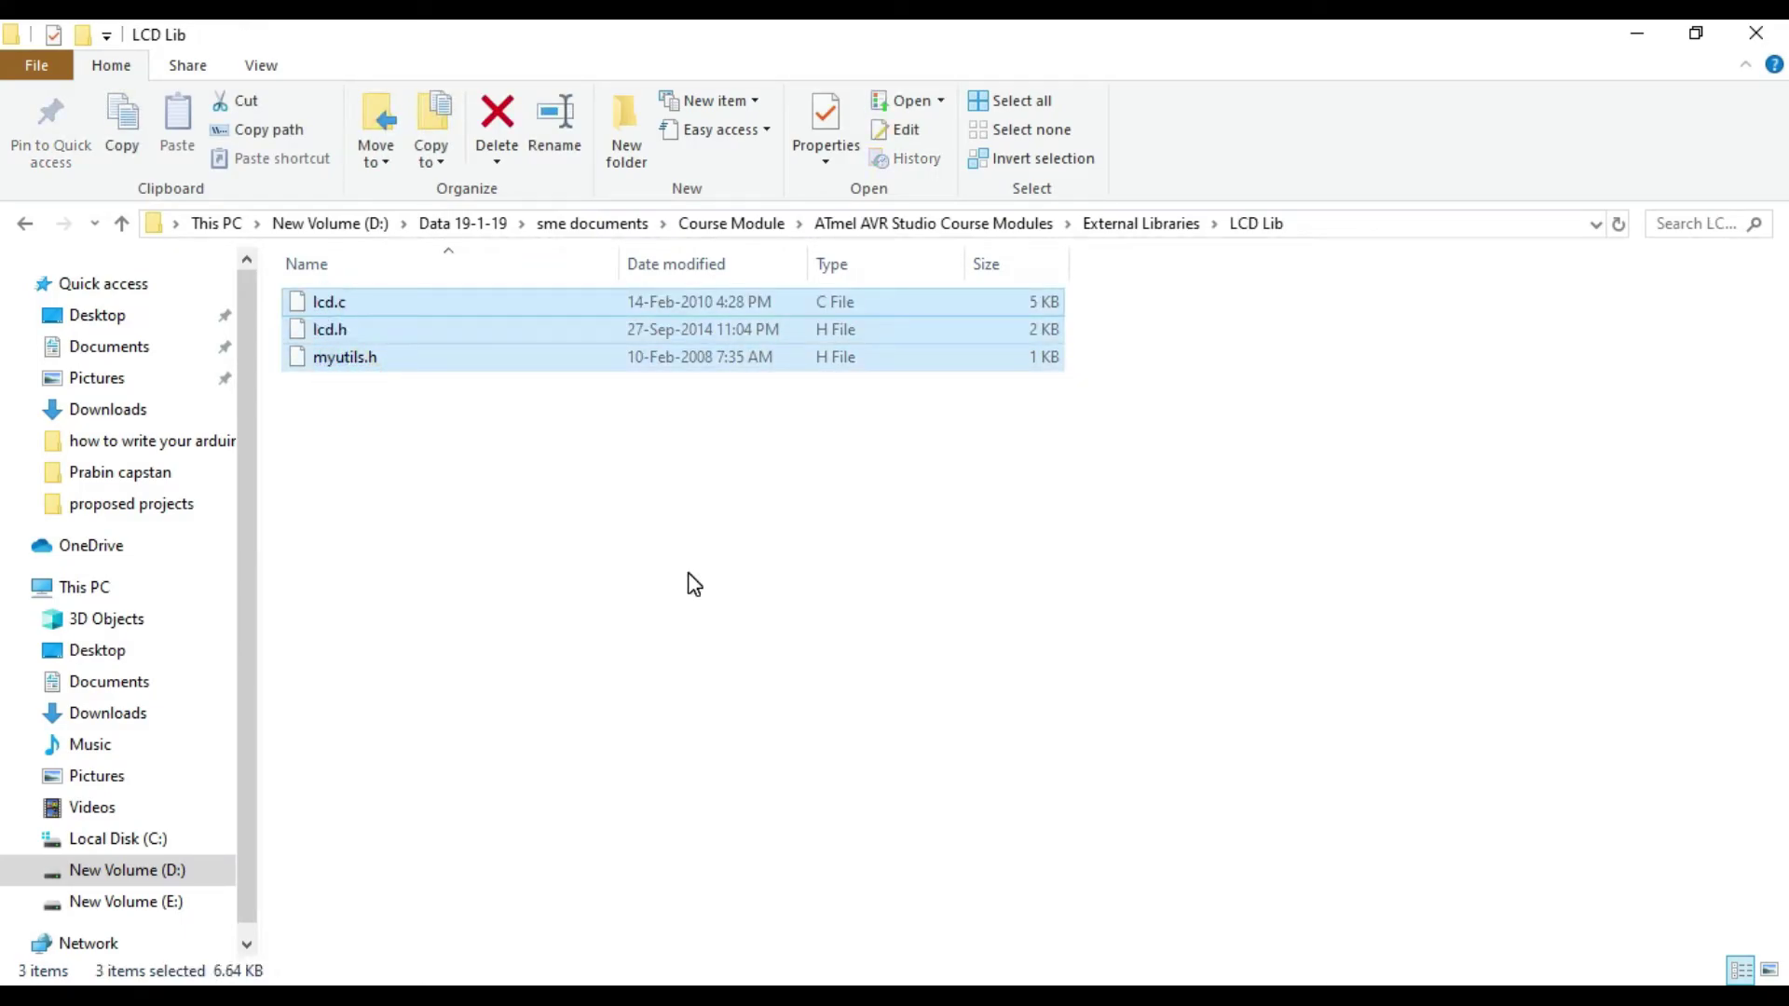
key("ctrl+c")
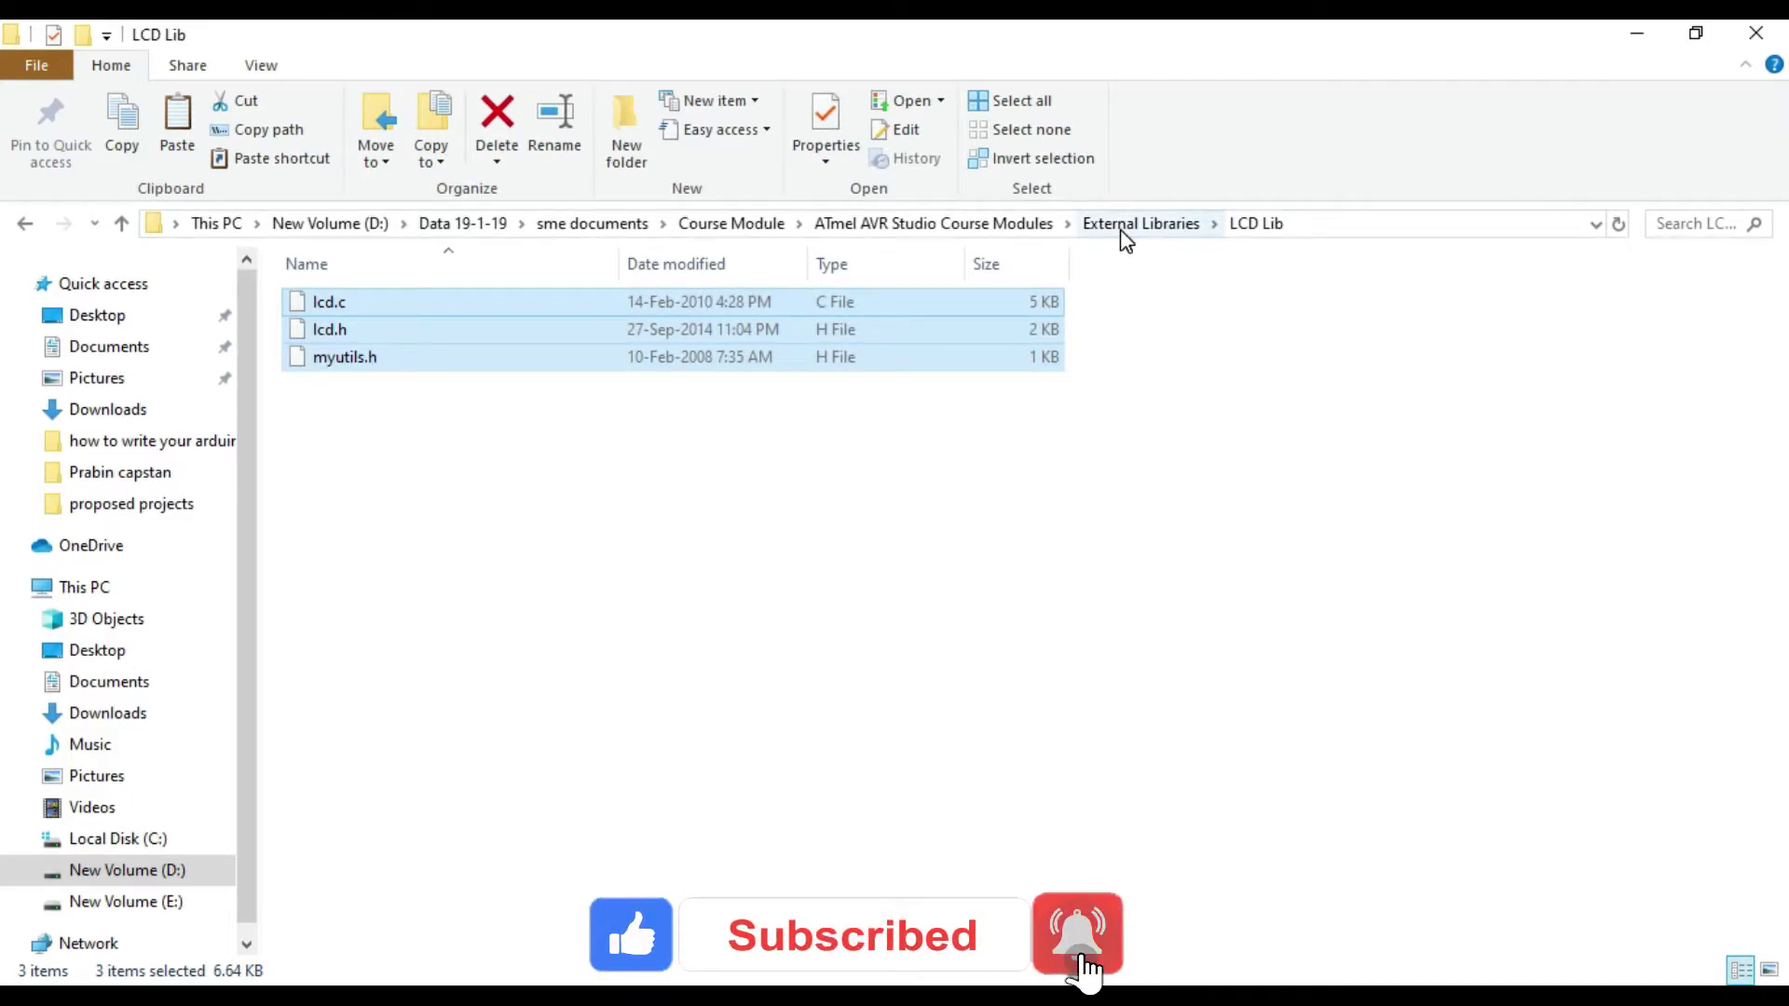
Step: Paste the three library files into Basic Embedded Module > Atmega16-32 > LCD16x2
left_click(965, 227)
left_click(419, 300)
double_click(421, 301)
double_click(367, 306)
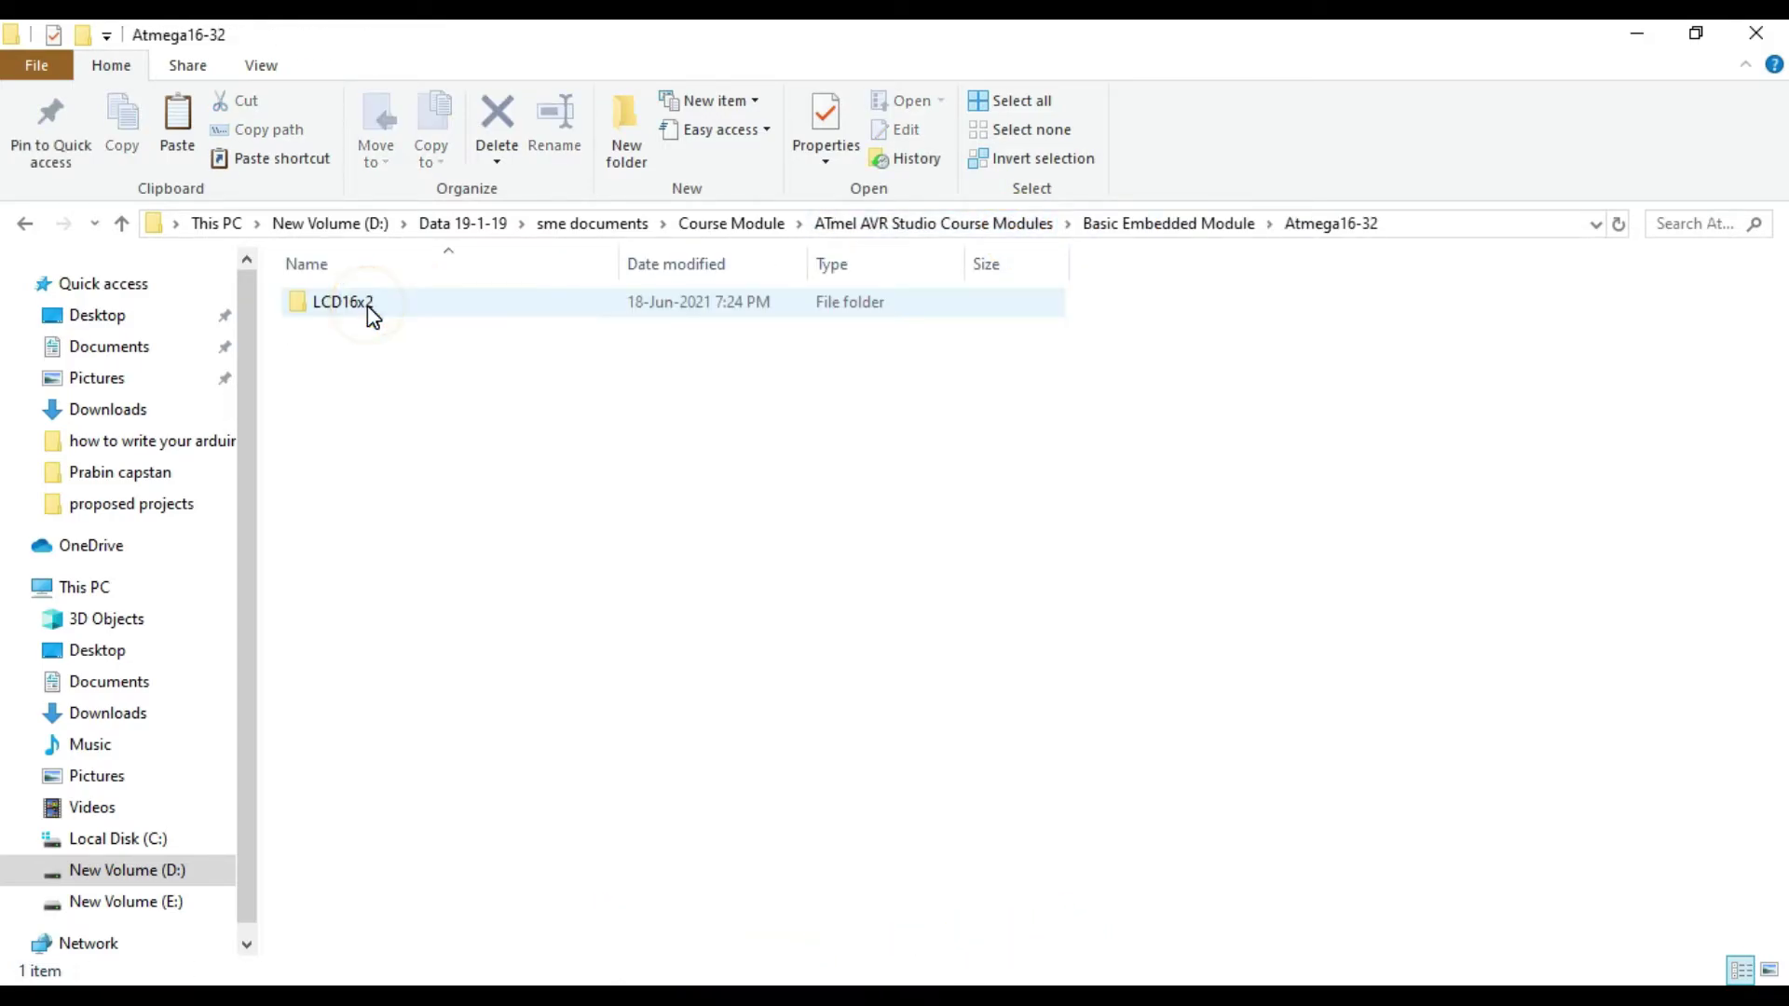
double_click(370, 310)
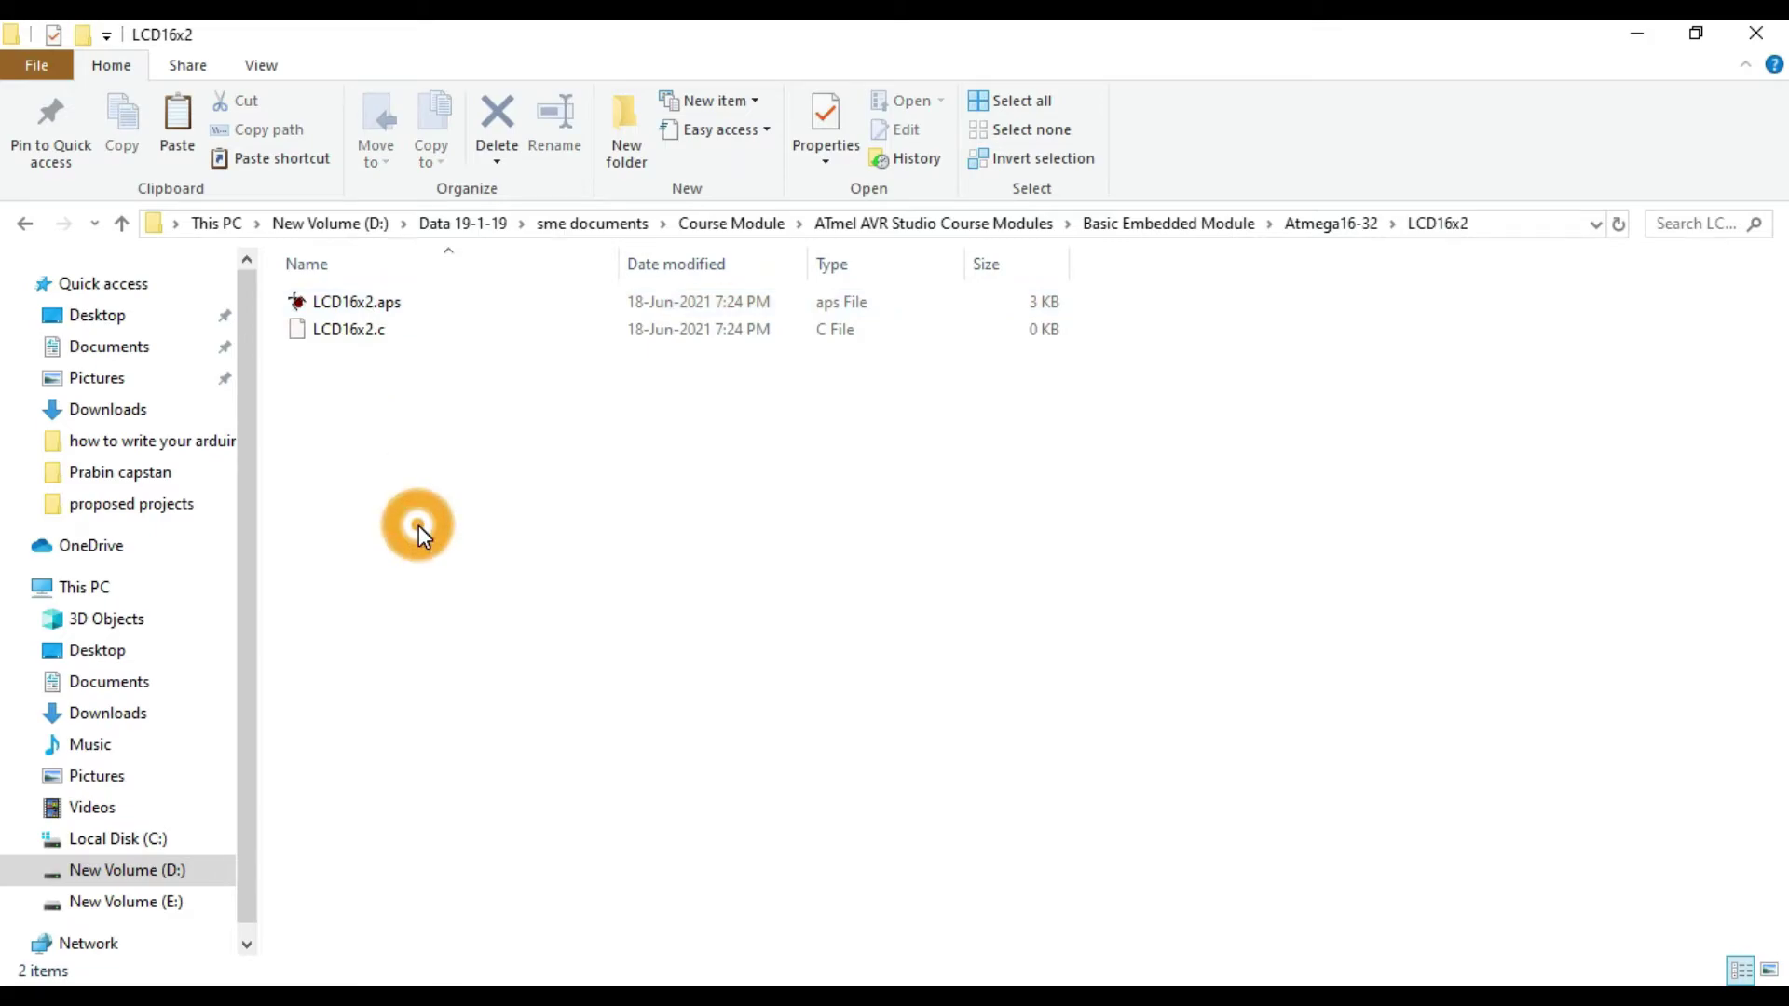
key("ctrl+v")
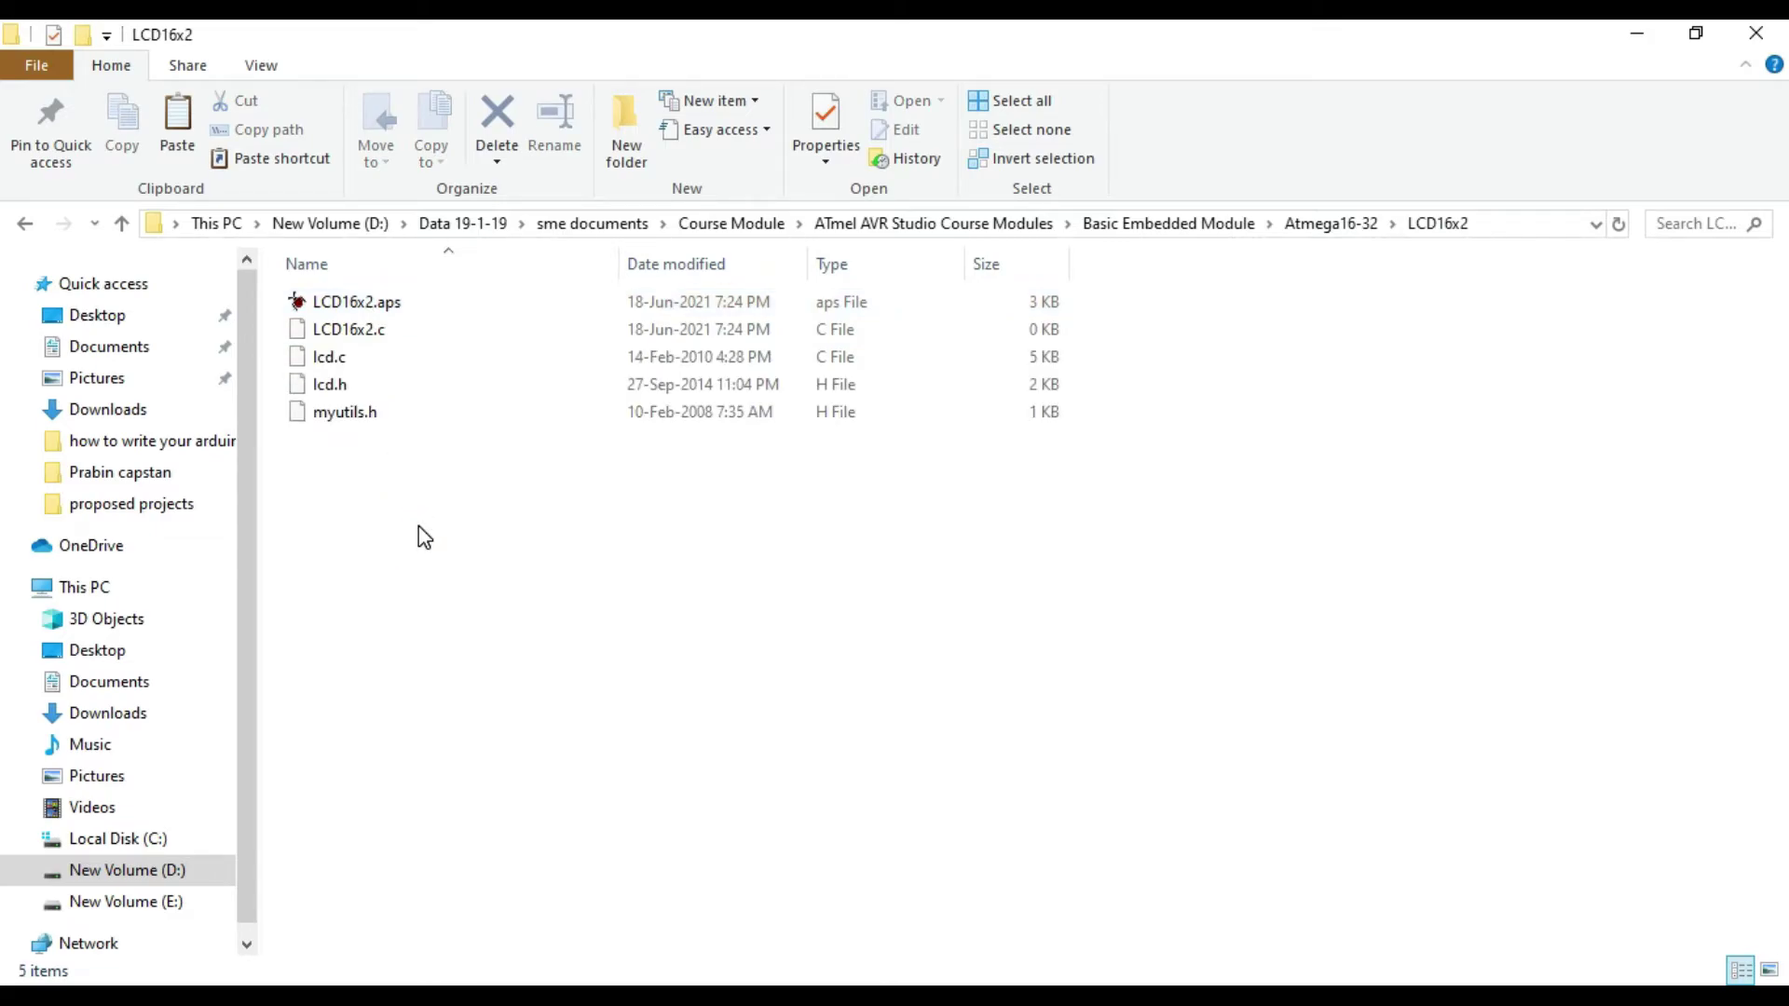
left_click(712, 623)
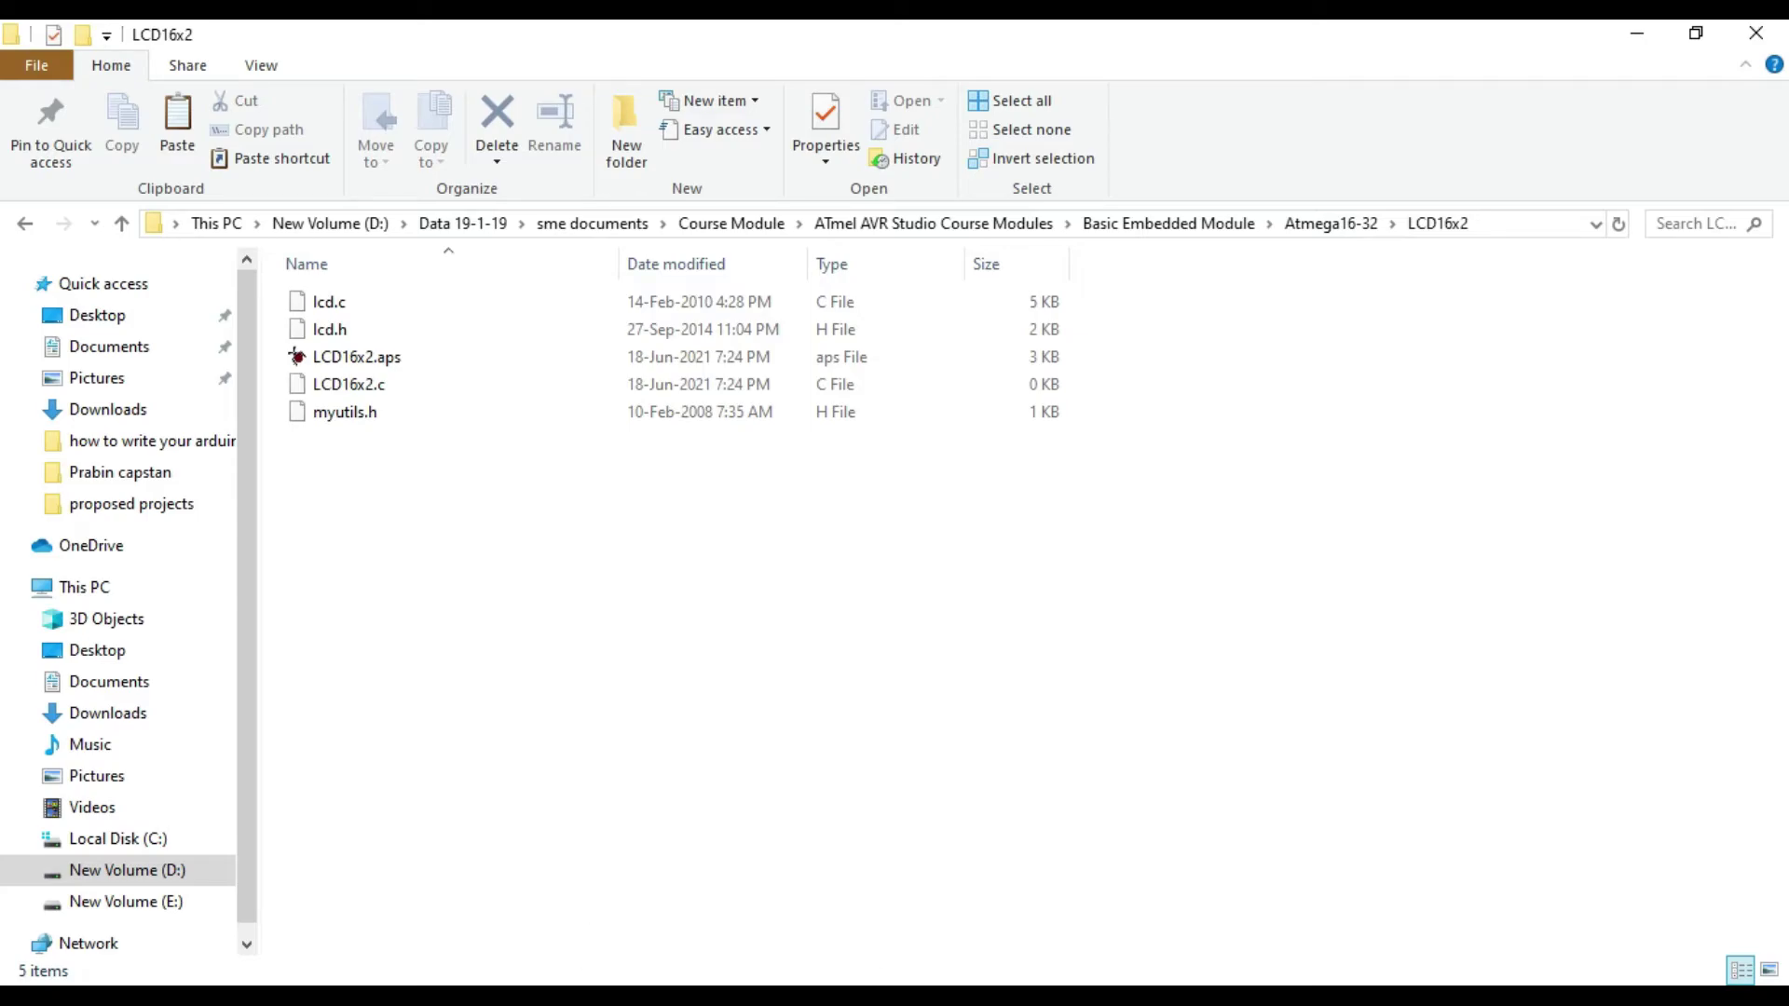
Step: Add lcd.c to the LCD16x2 project's Source Files
left_click(564, 913)
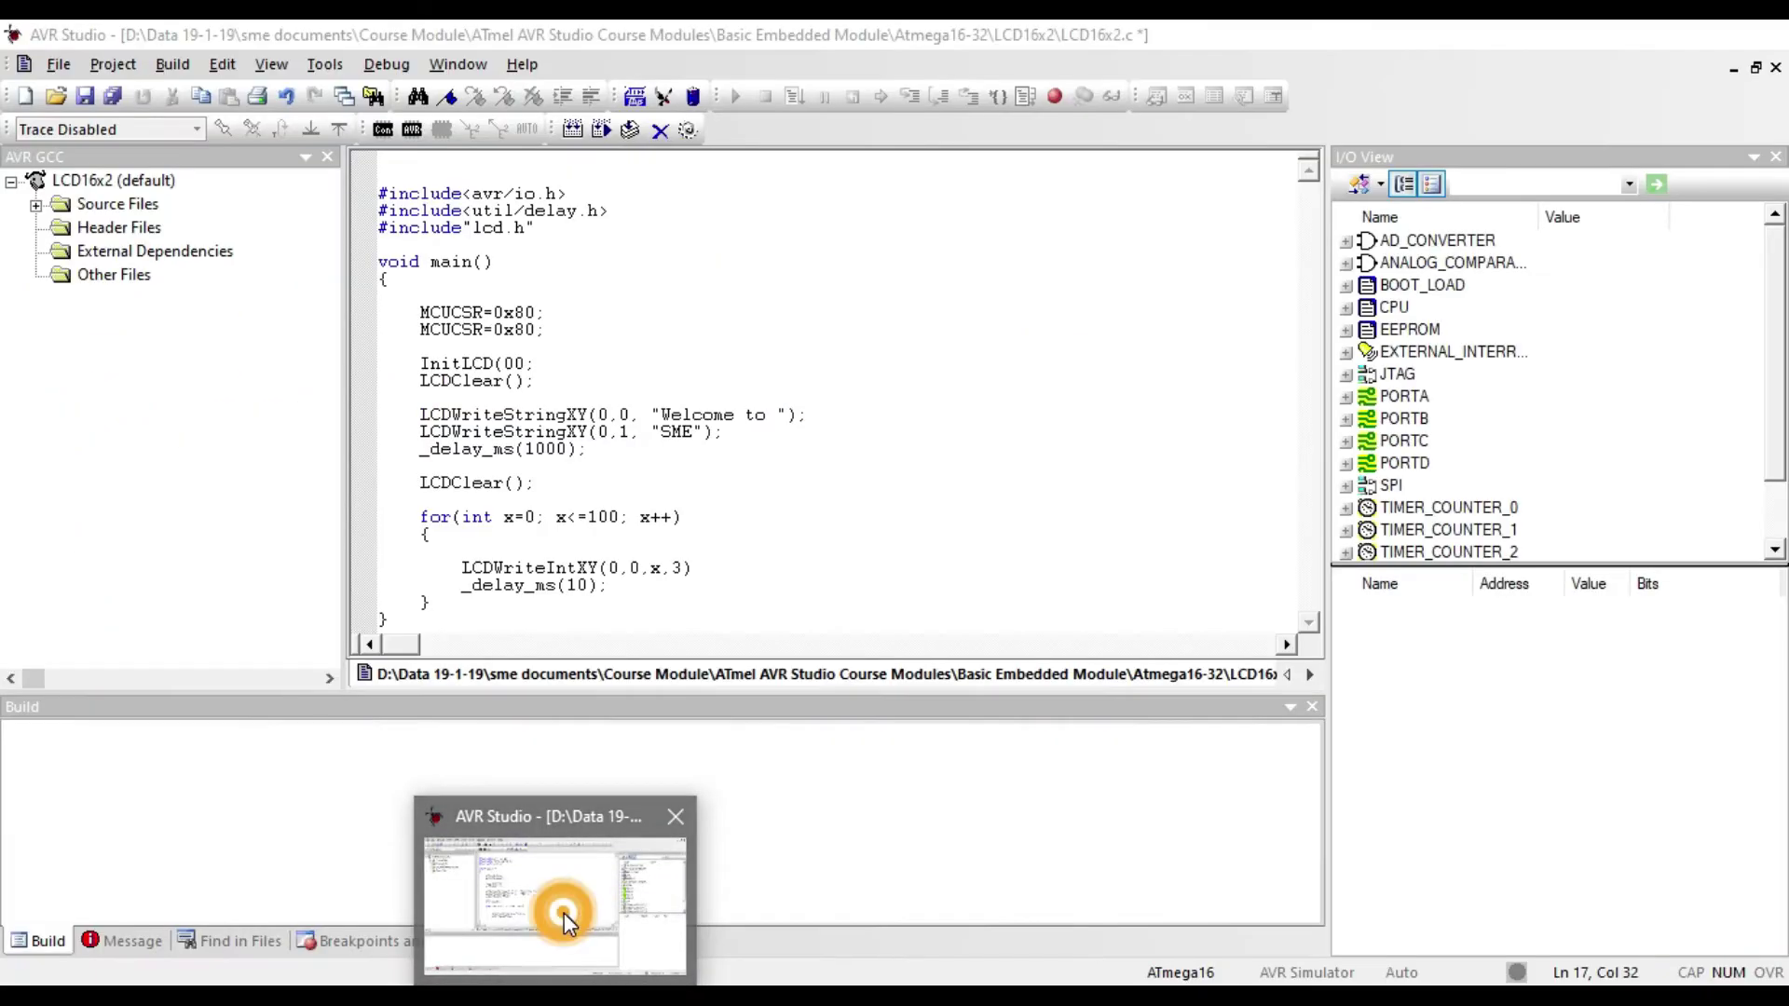
right_click(92, 205)
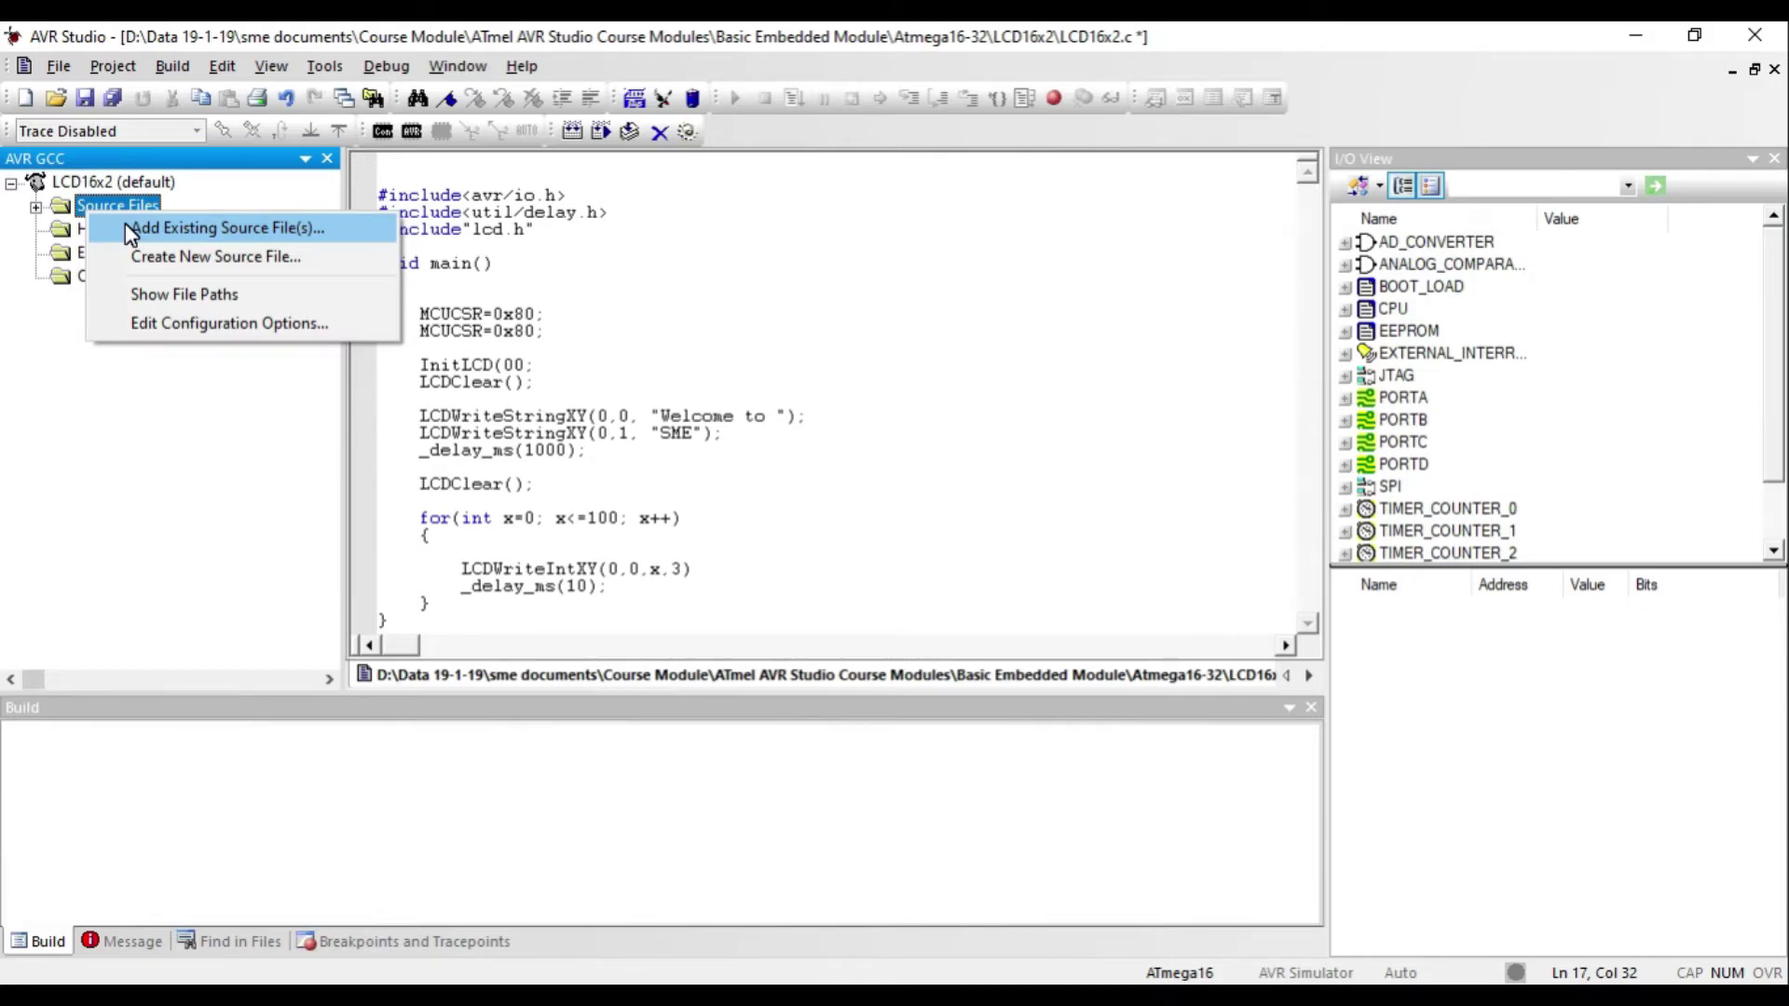
left_click(124, 227)
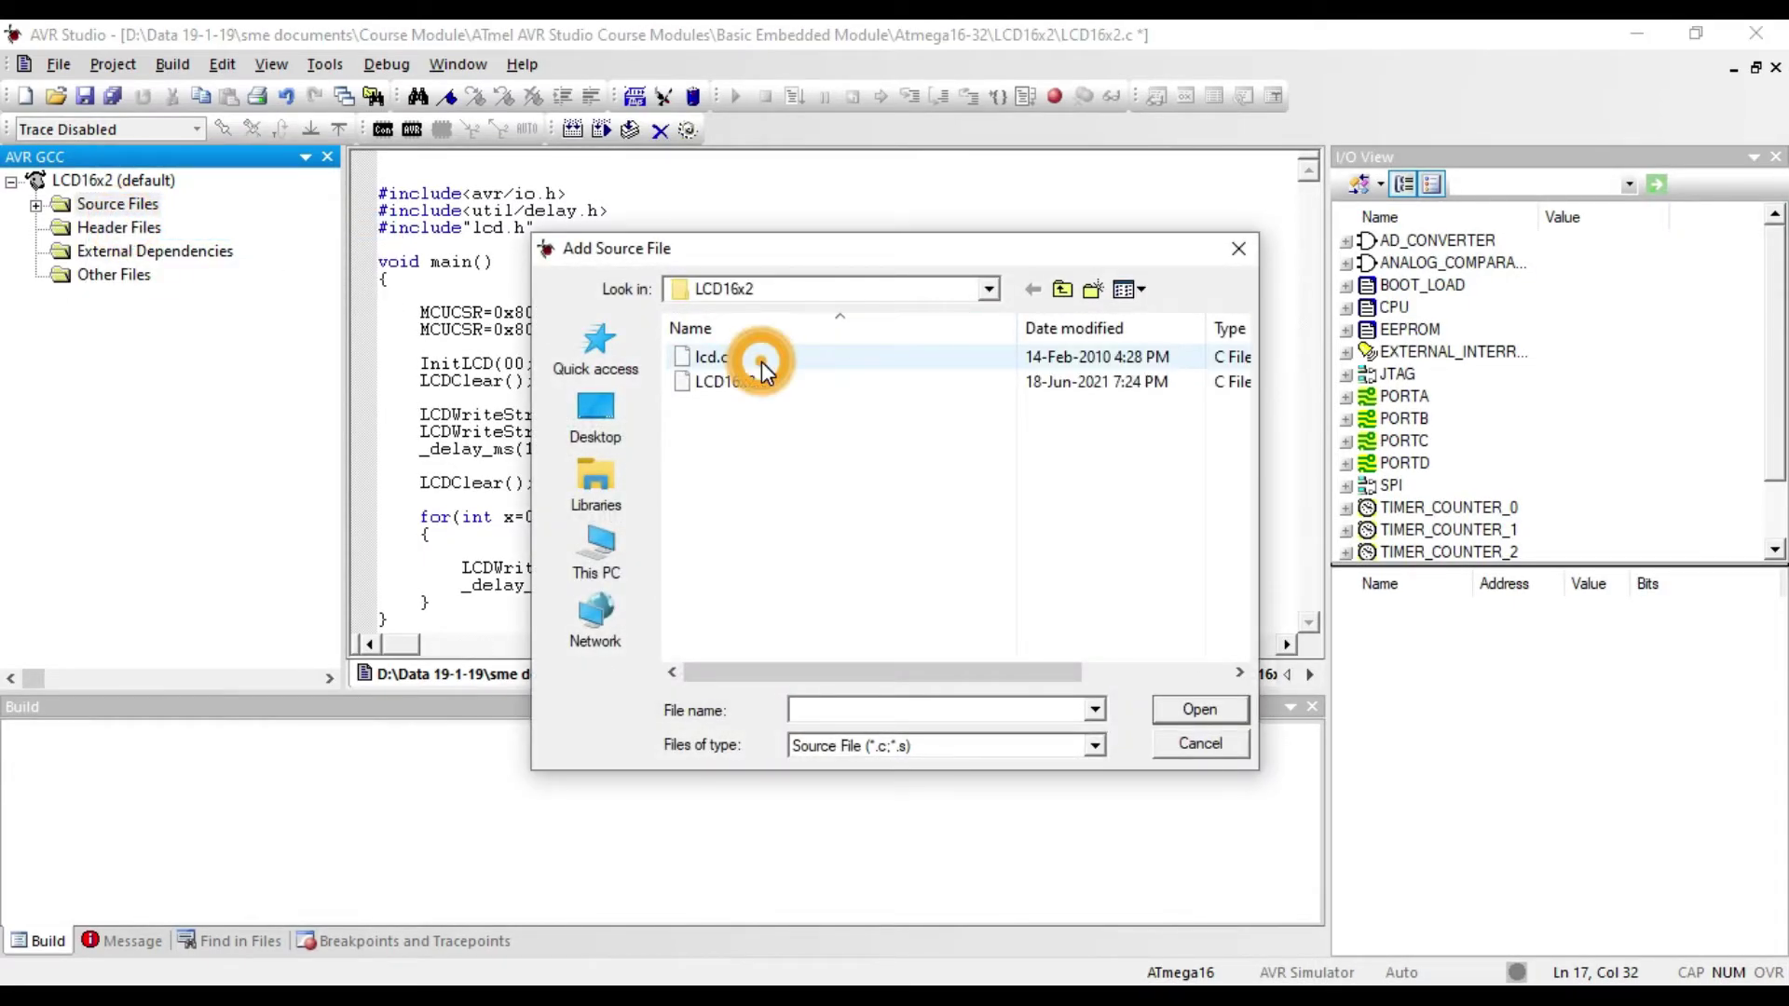
left_click(763, 362)
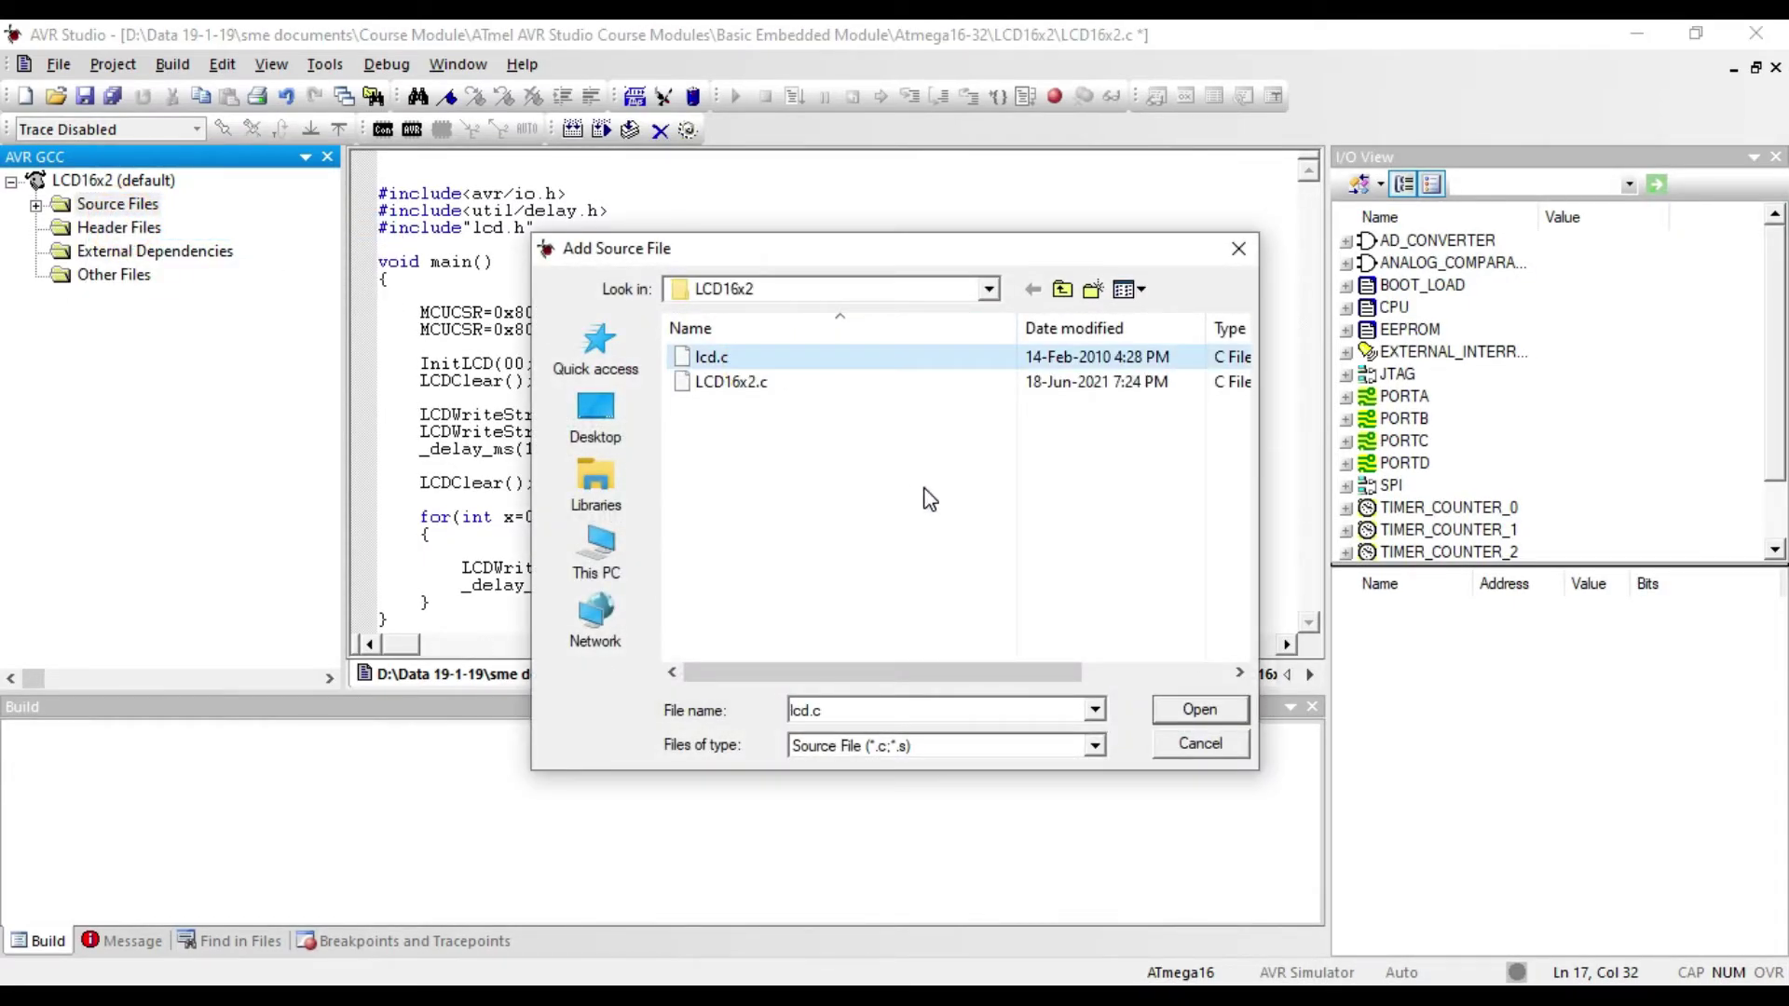
left_click(1200, 711)
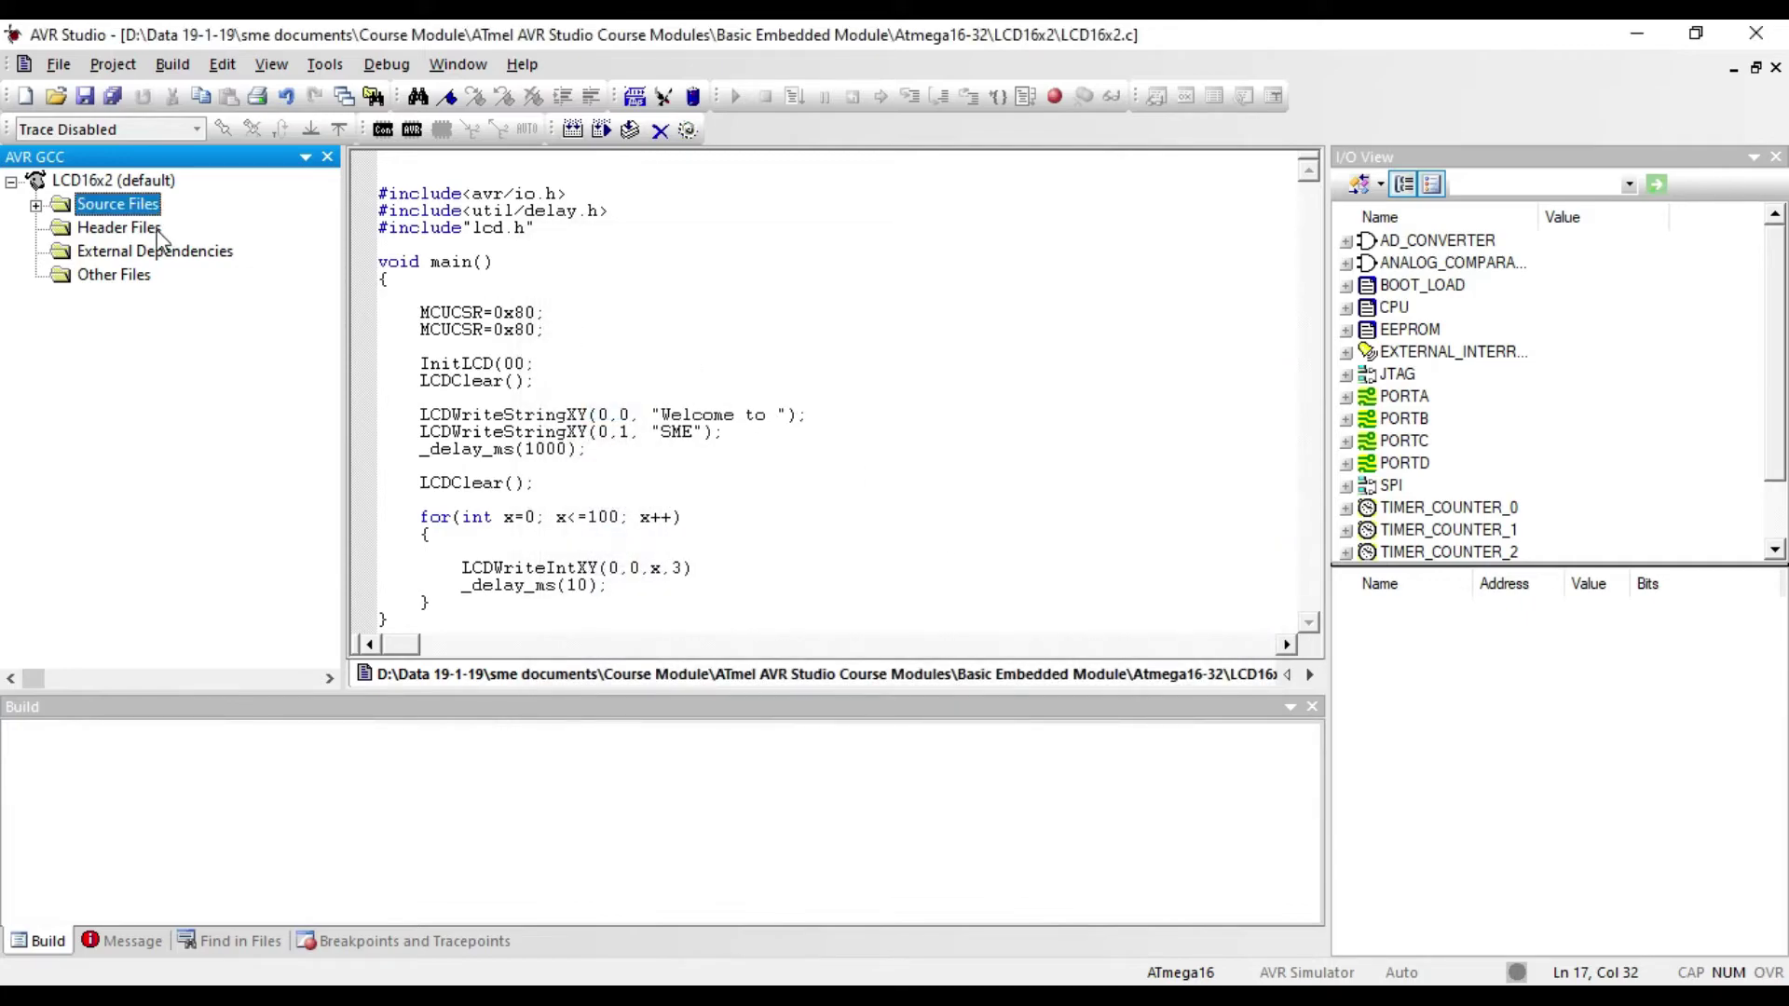
Step: Add lcd.h and myutils.h to the project's Header Files
right_click(148, 231)
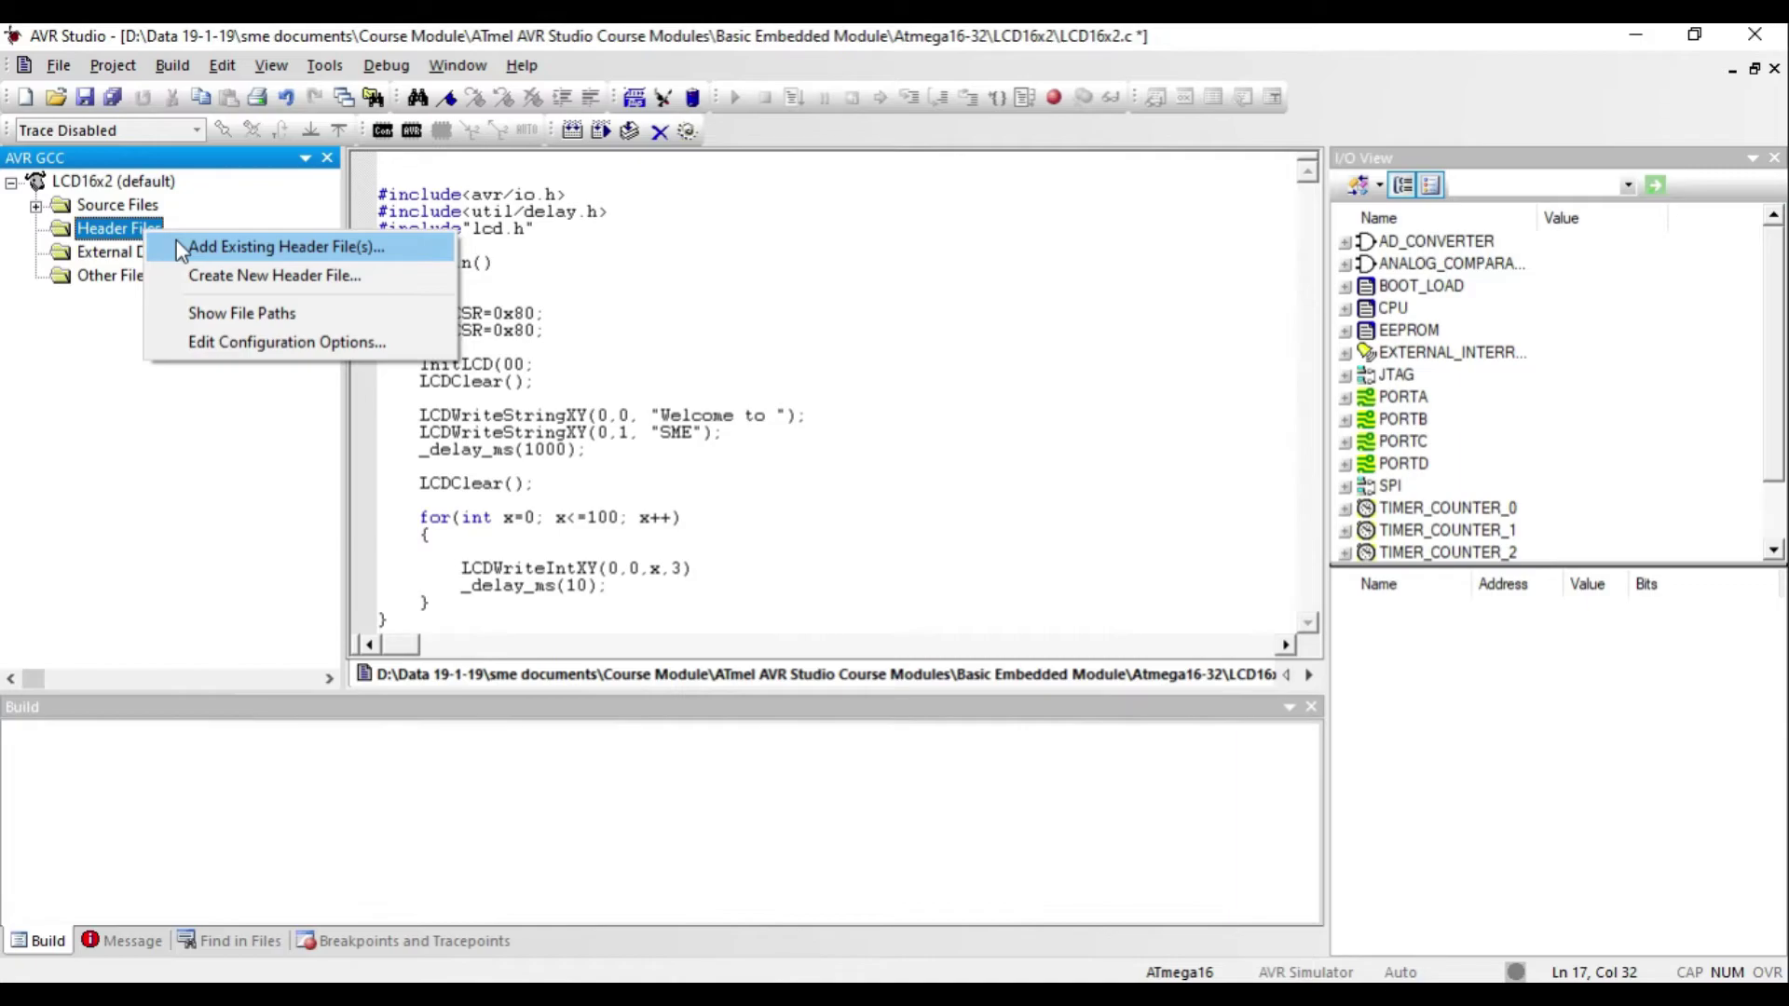
left_click(180, 247)
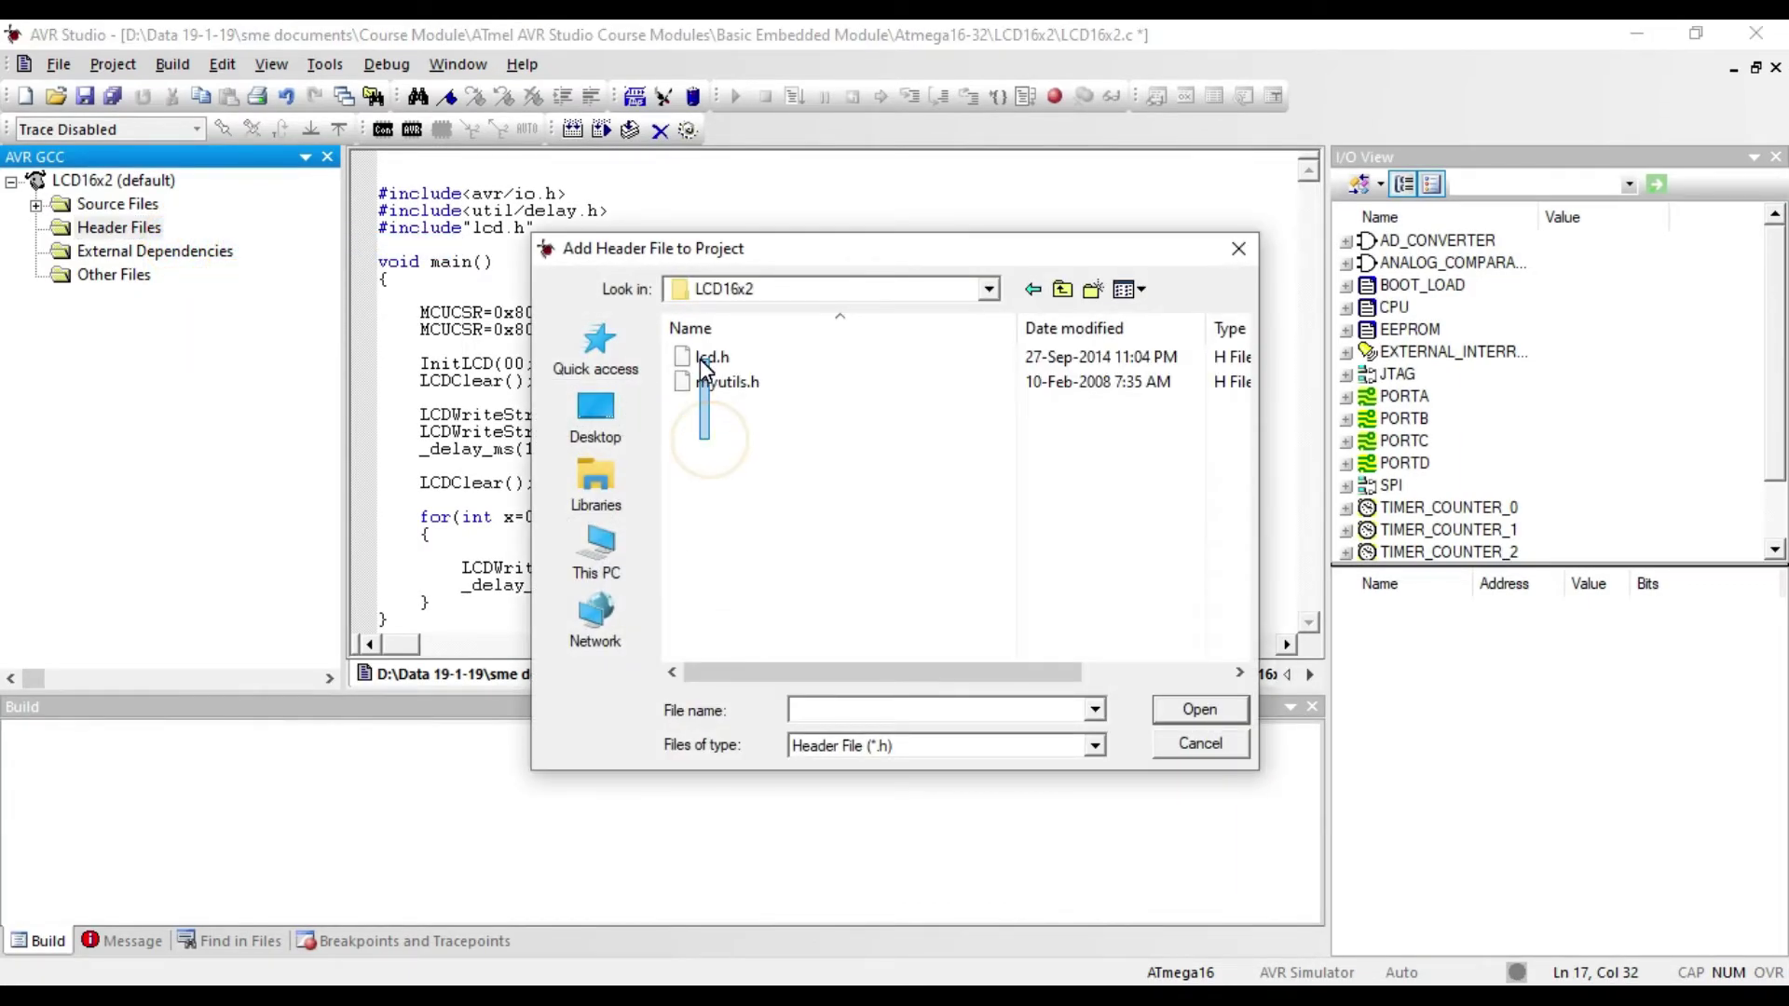
left_click(703, 361)
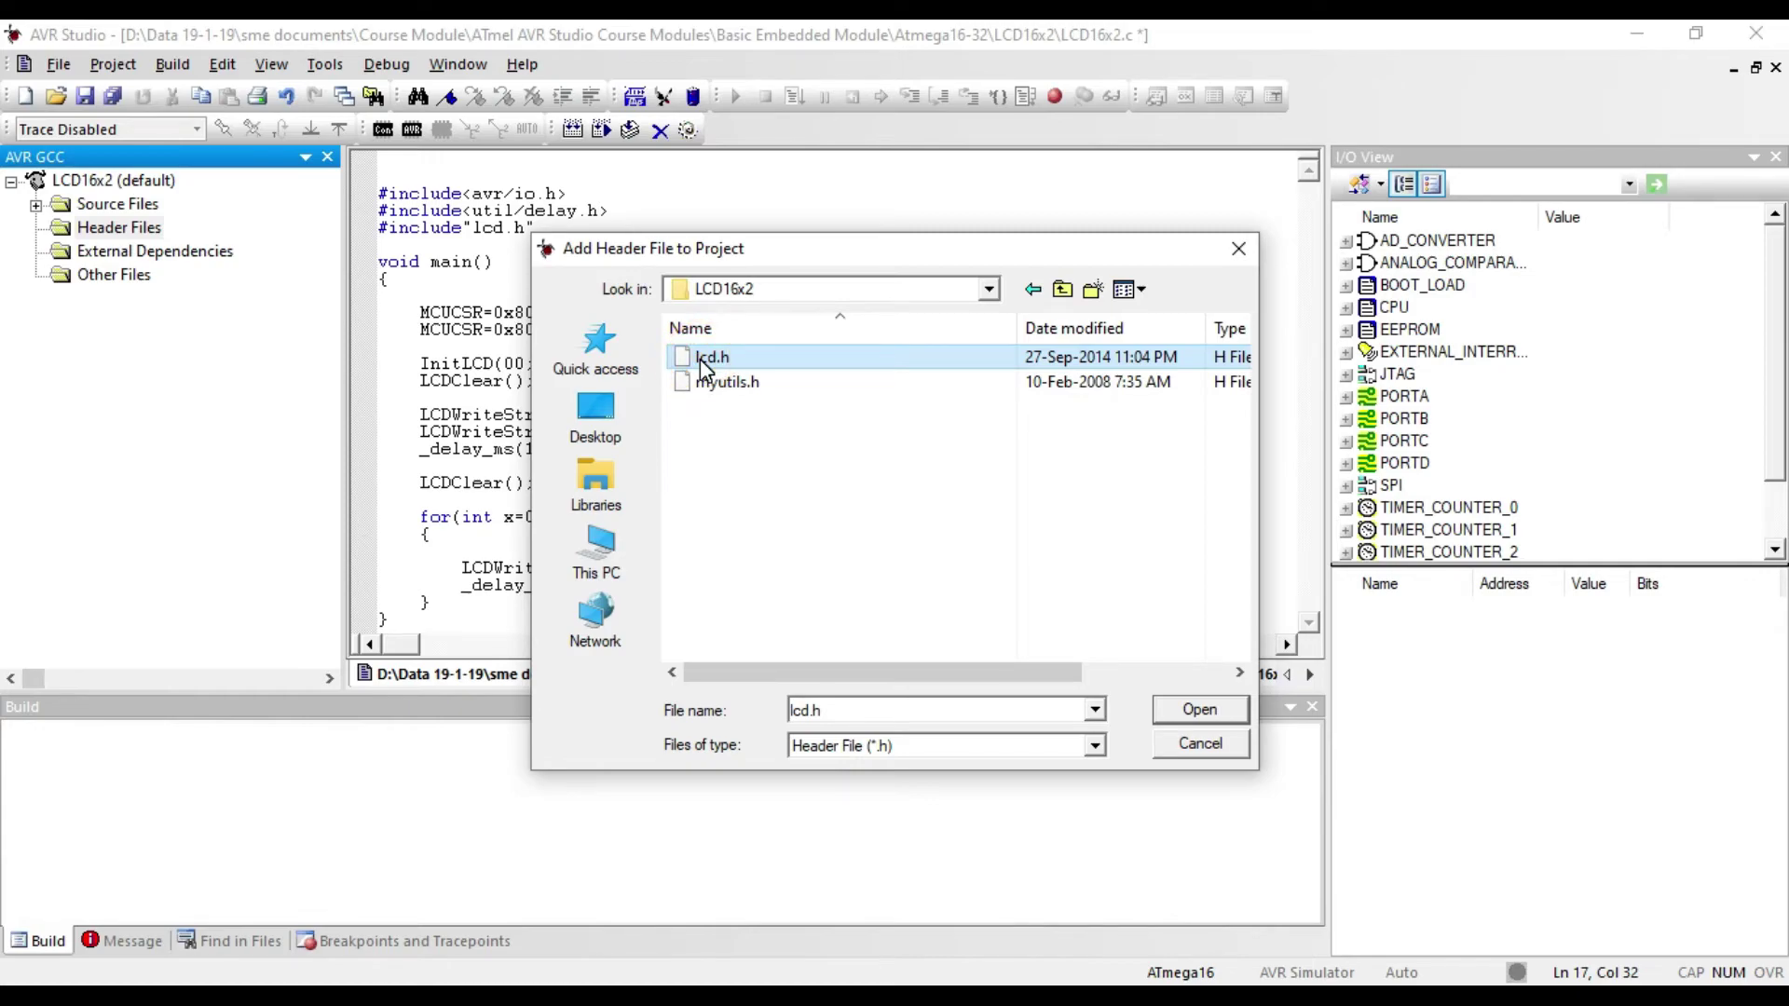
left_click(720, 380, "ctrl")
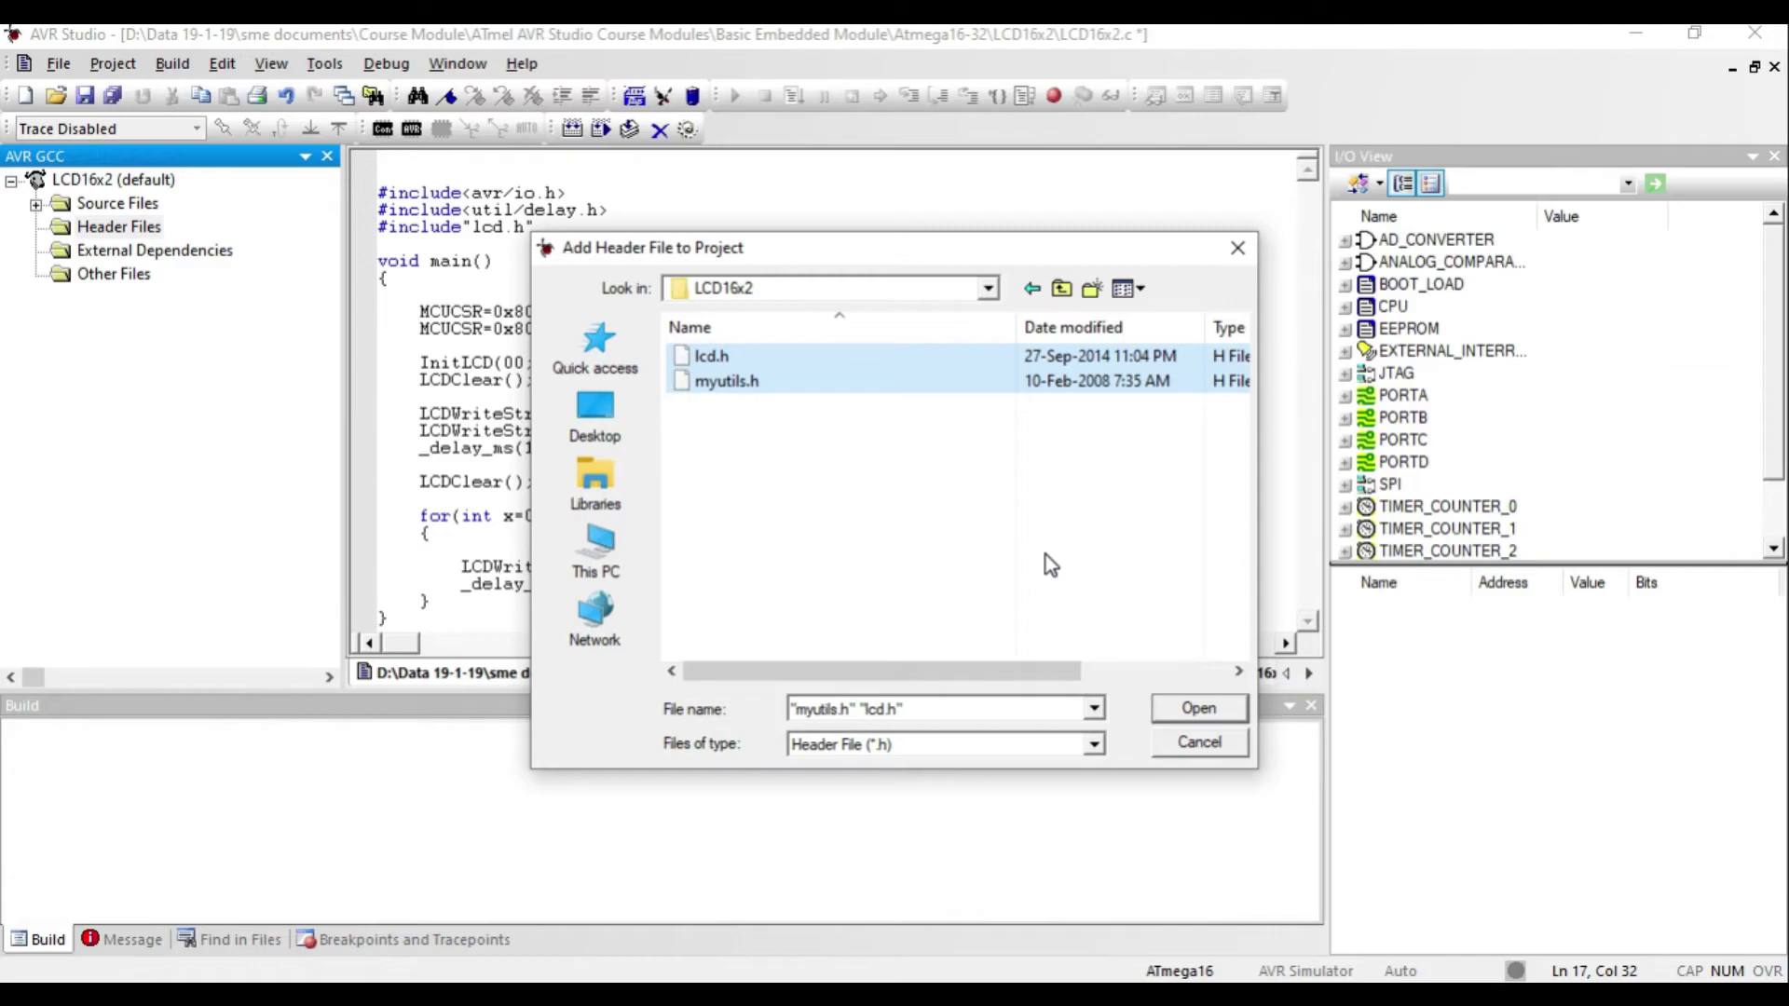
left_click(1198, 709)
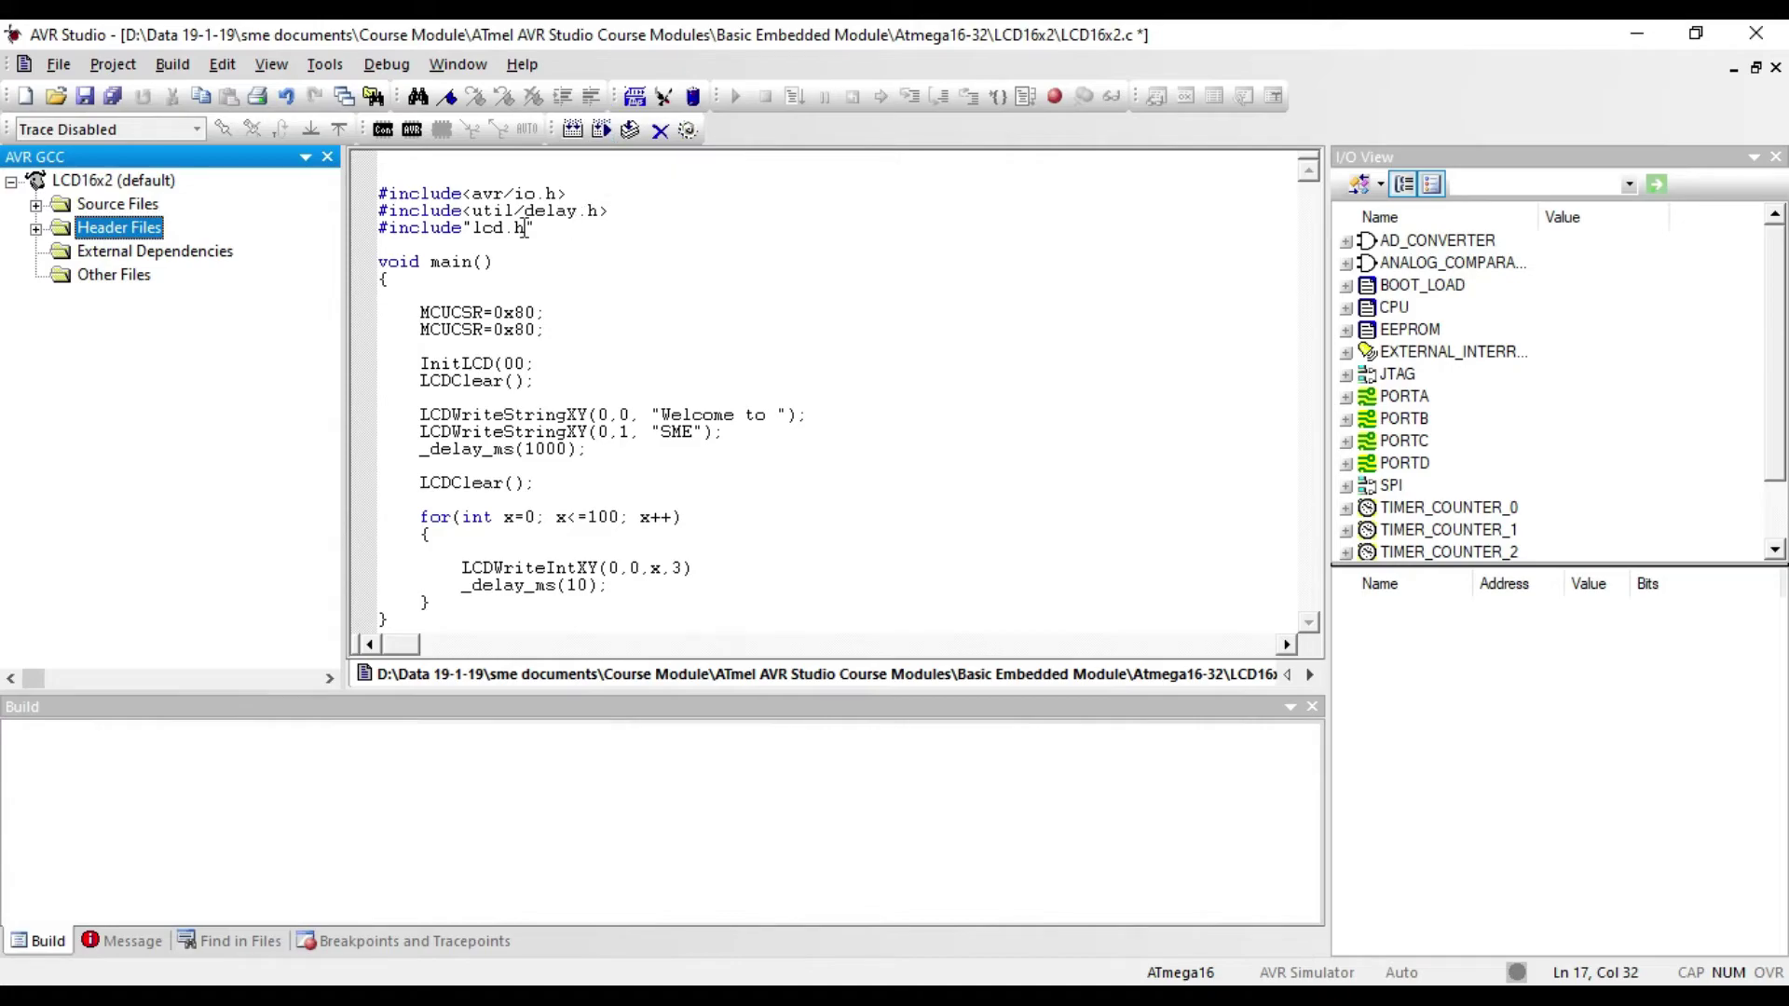
Step: Build, fix the InitLCD(0) bracket and LCDWriteIntXY semicolon errors, then rebuild and run
left_click(601, 128)
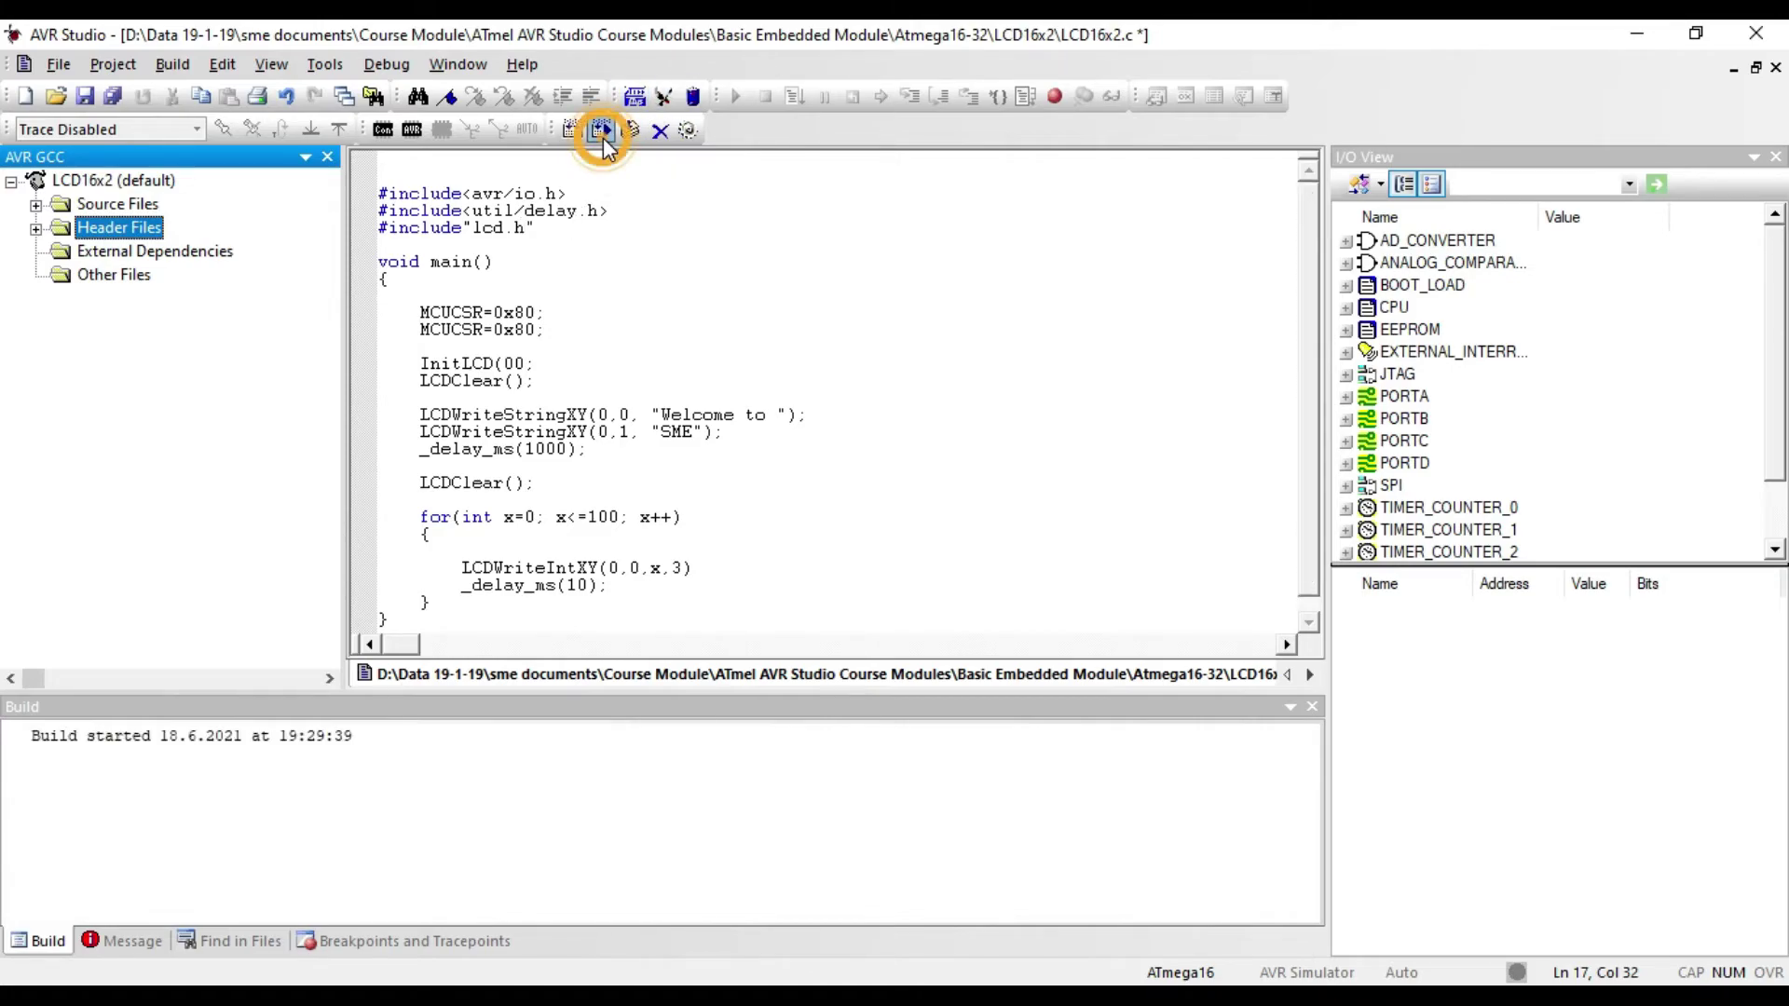
left_click(194, 869)
double_click(151, 805)
type(")")
double_click(378, 825)
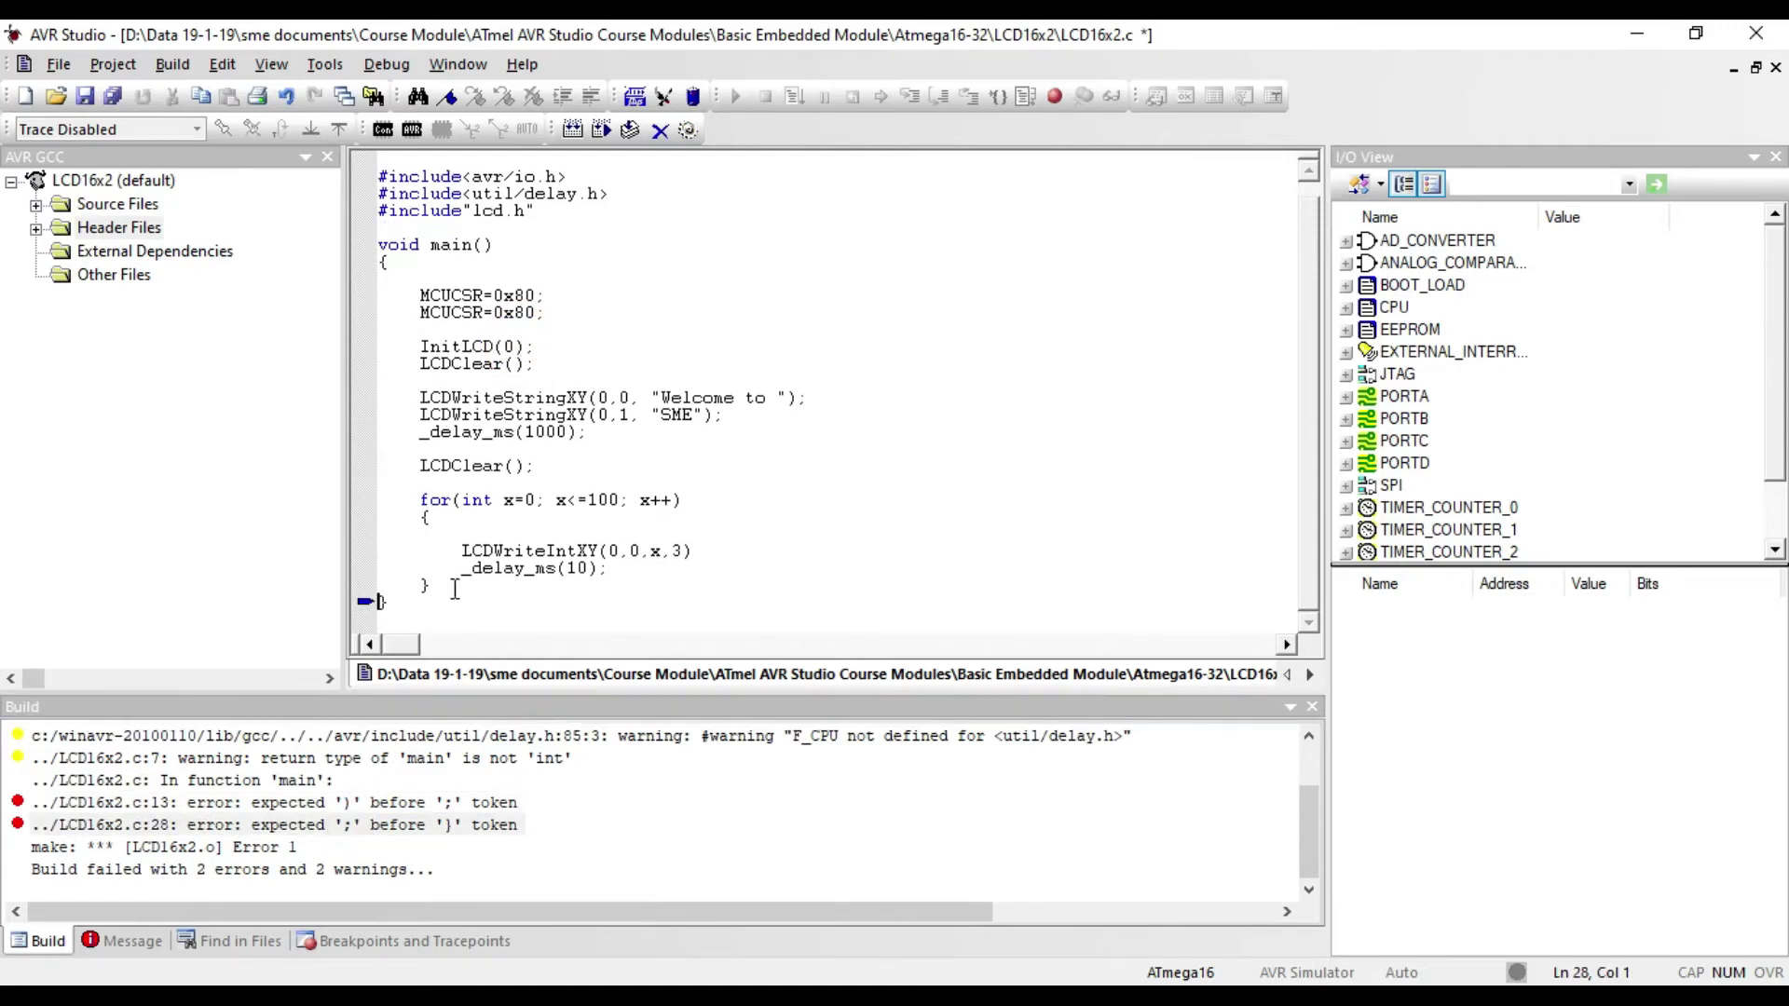
left_click(706, 551)
type(";")
left_click(602, 128)
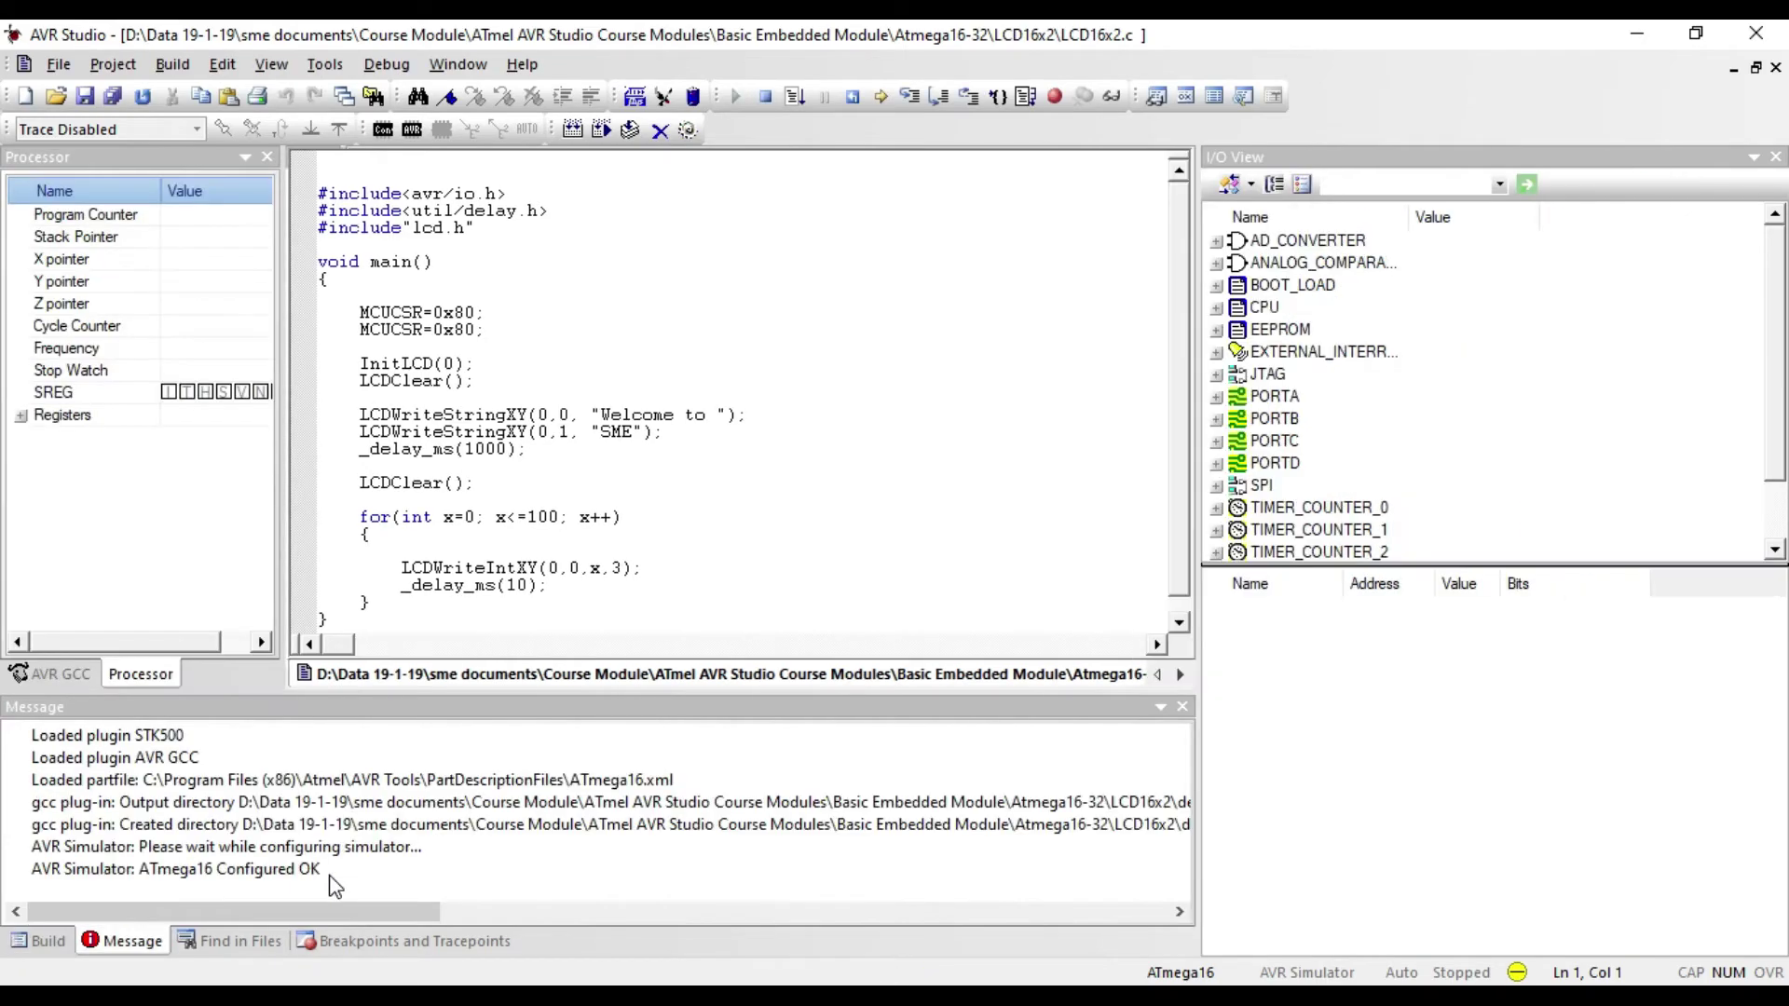
left_click(84, 677)
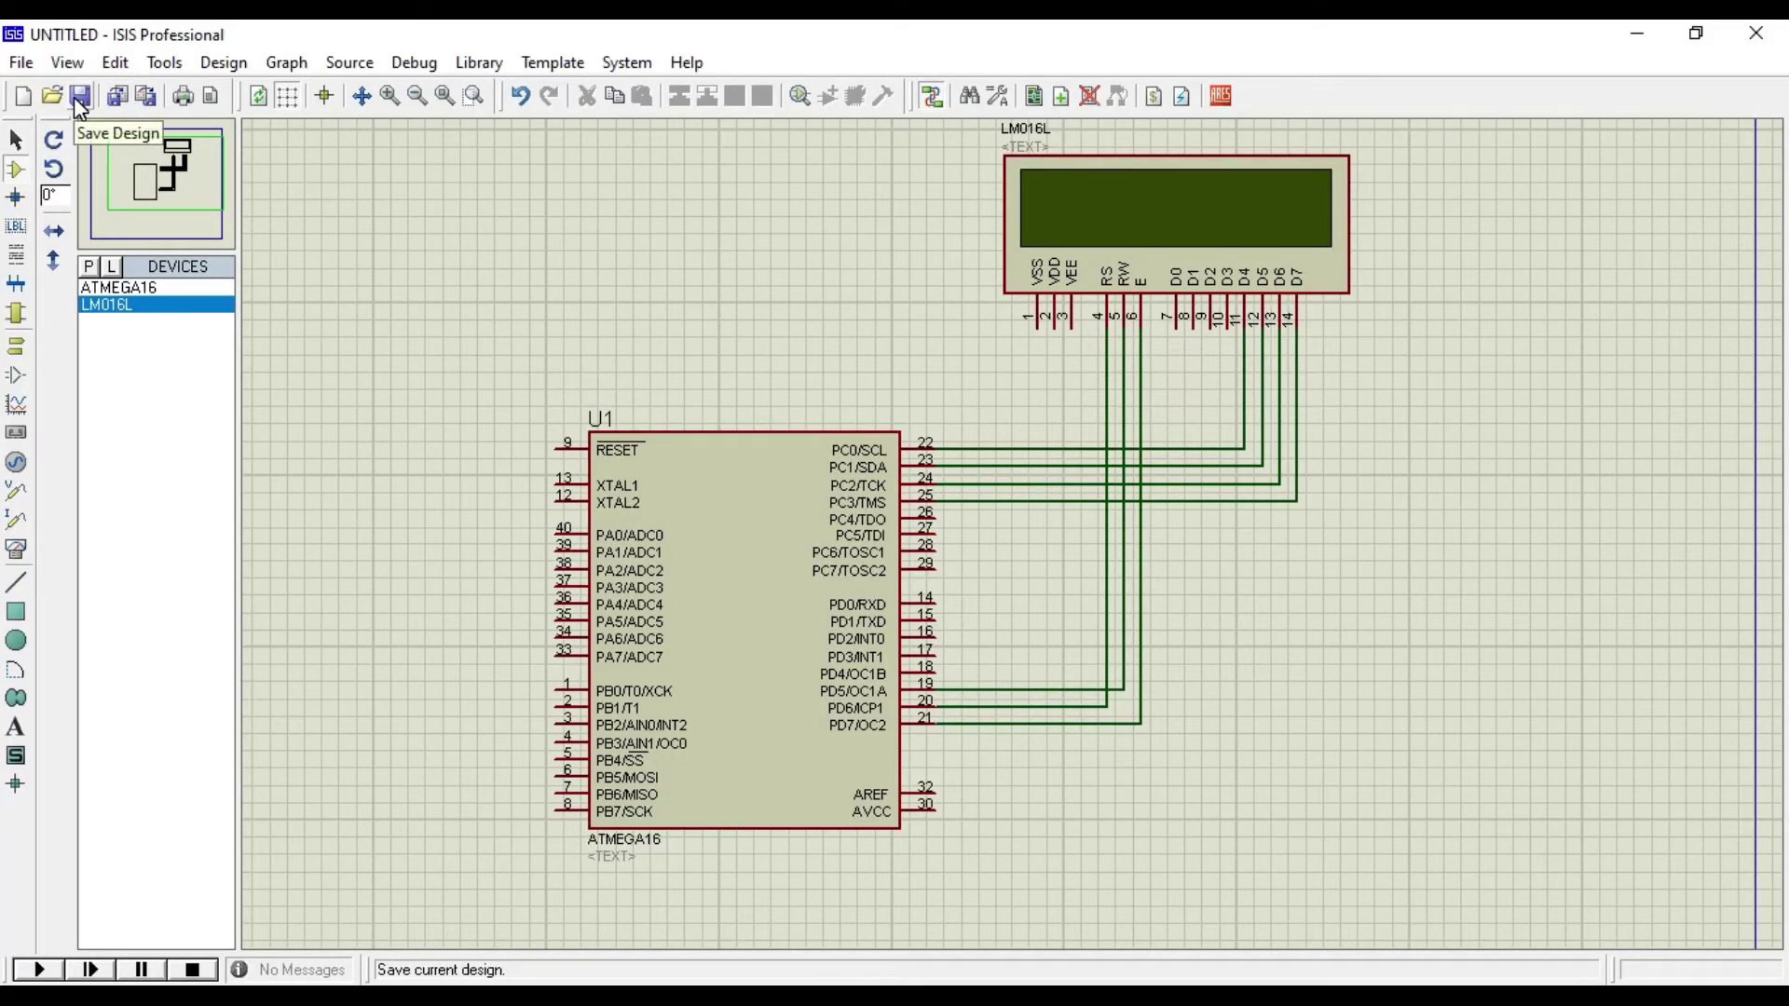
Step: Save the Proteus design as 'lcd simulator file' in Course Module > Atmega16-32 > LCD16x2
left_click(73, 97)
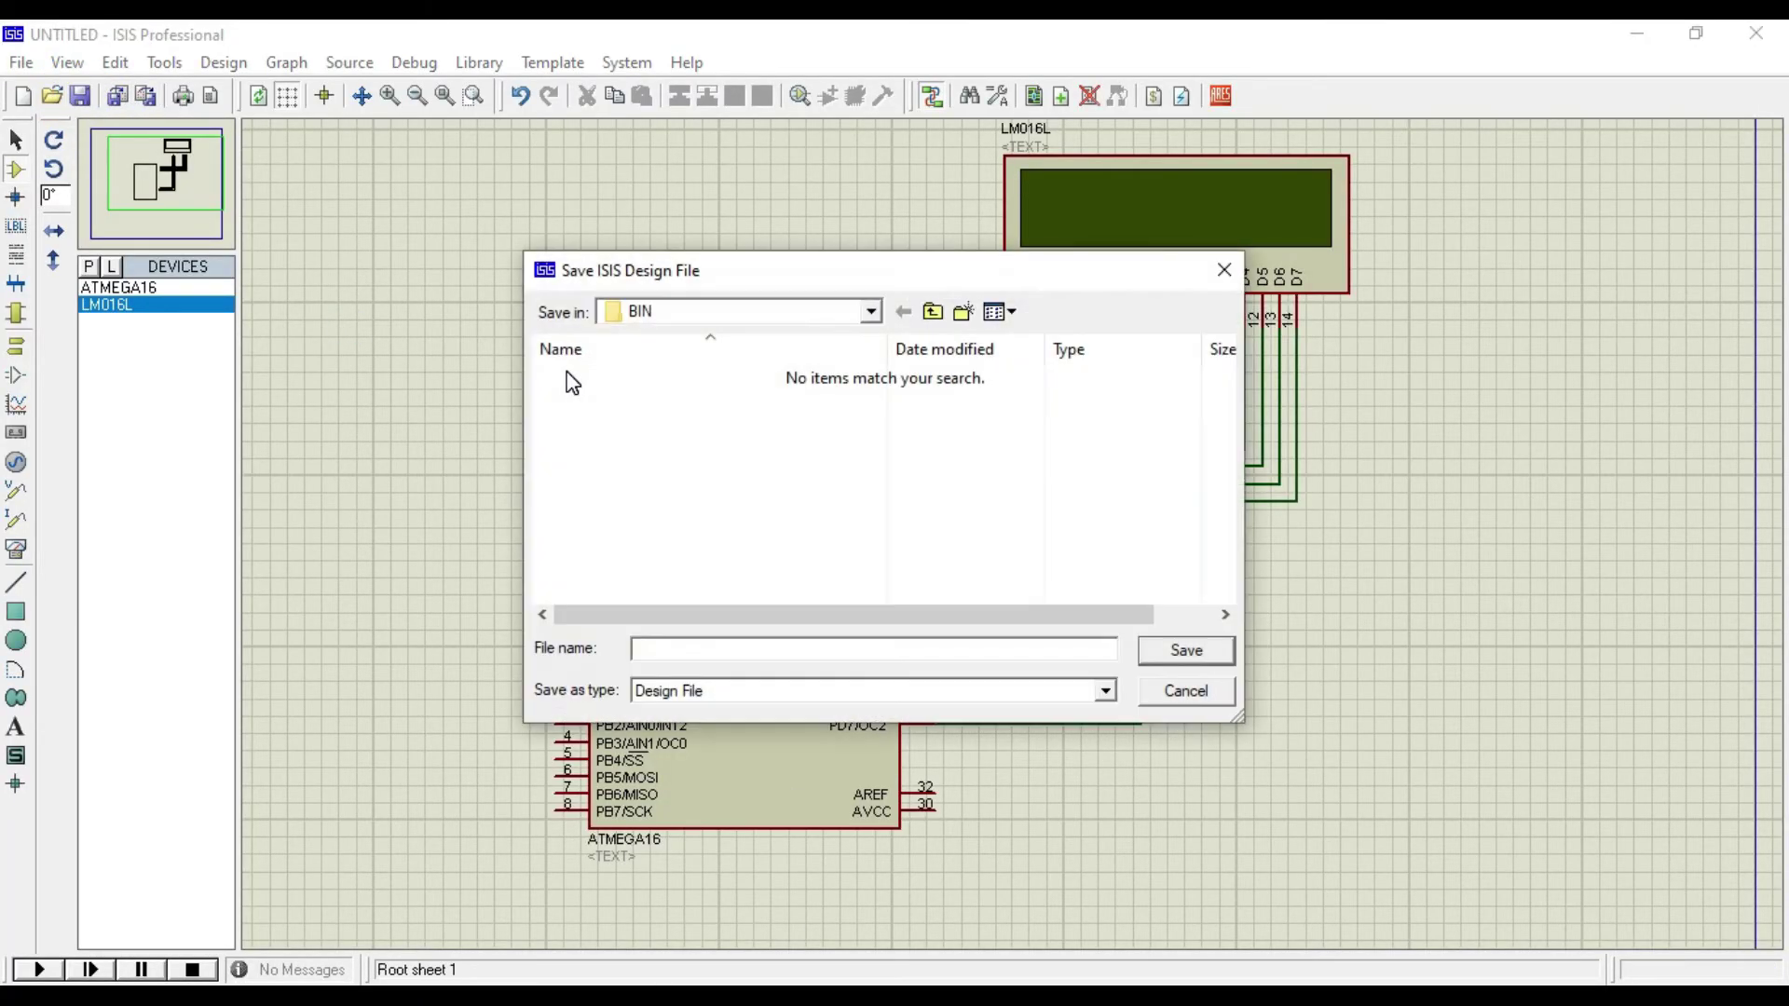
left_click(870, 310)
scroll(878, 441, "up", 2)
left_click(679, 463)
double_click(623, 377)
left_click(870, 311)
left_click(734, 527)
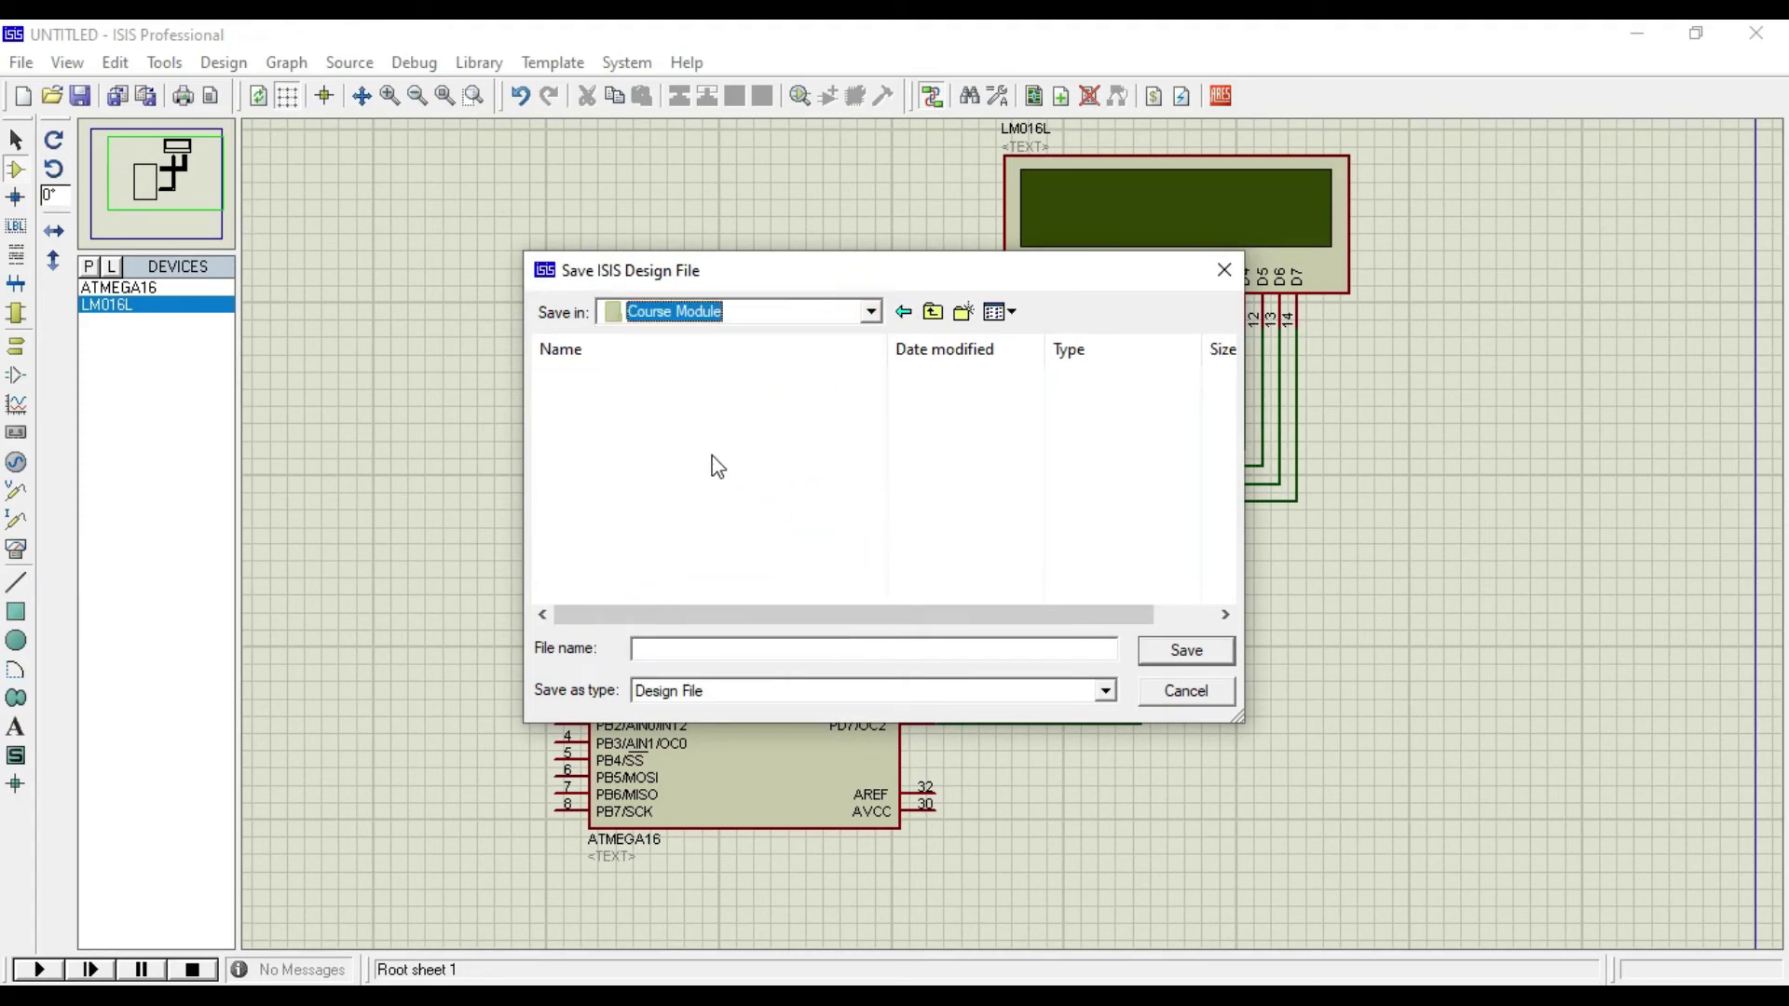
double_click(619, 377)
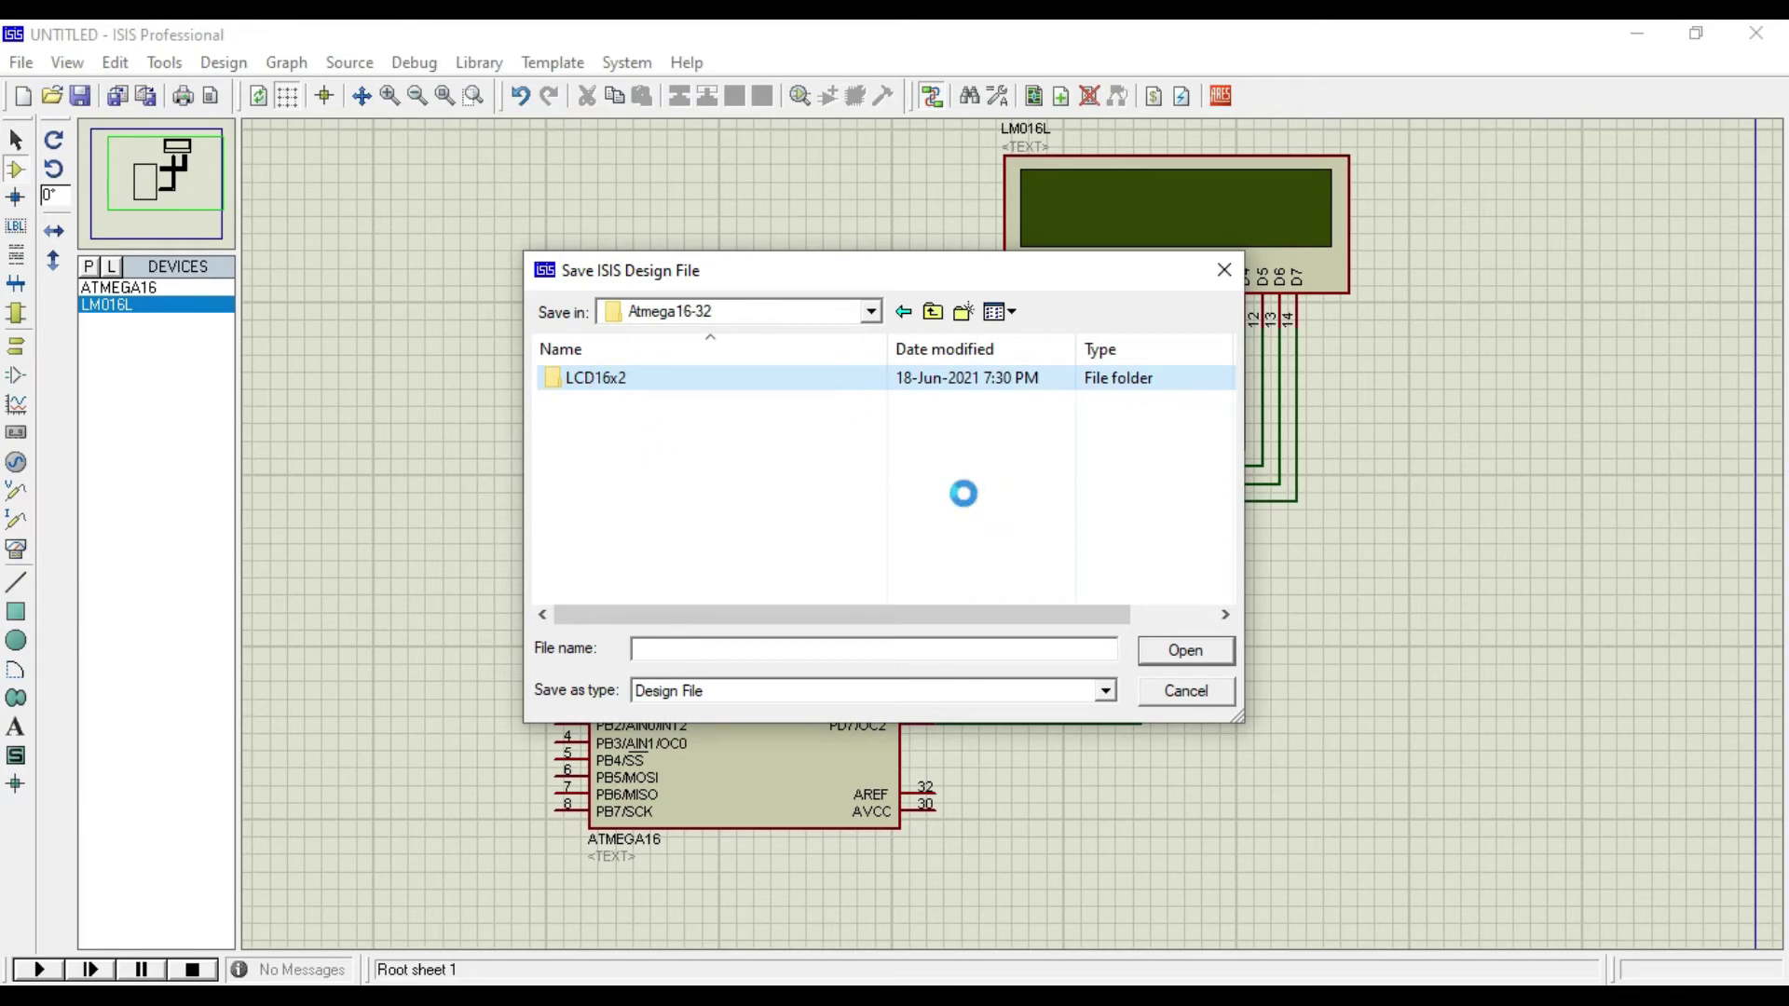
double_click(661, 381)
left_click(671, 648)
type("lcd simulator file")
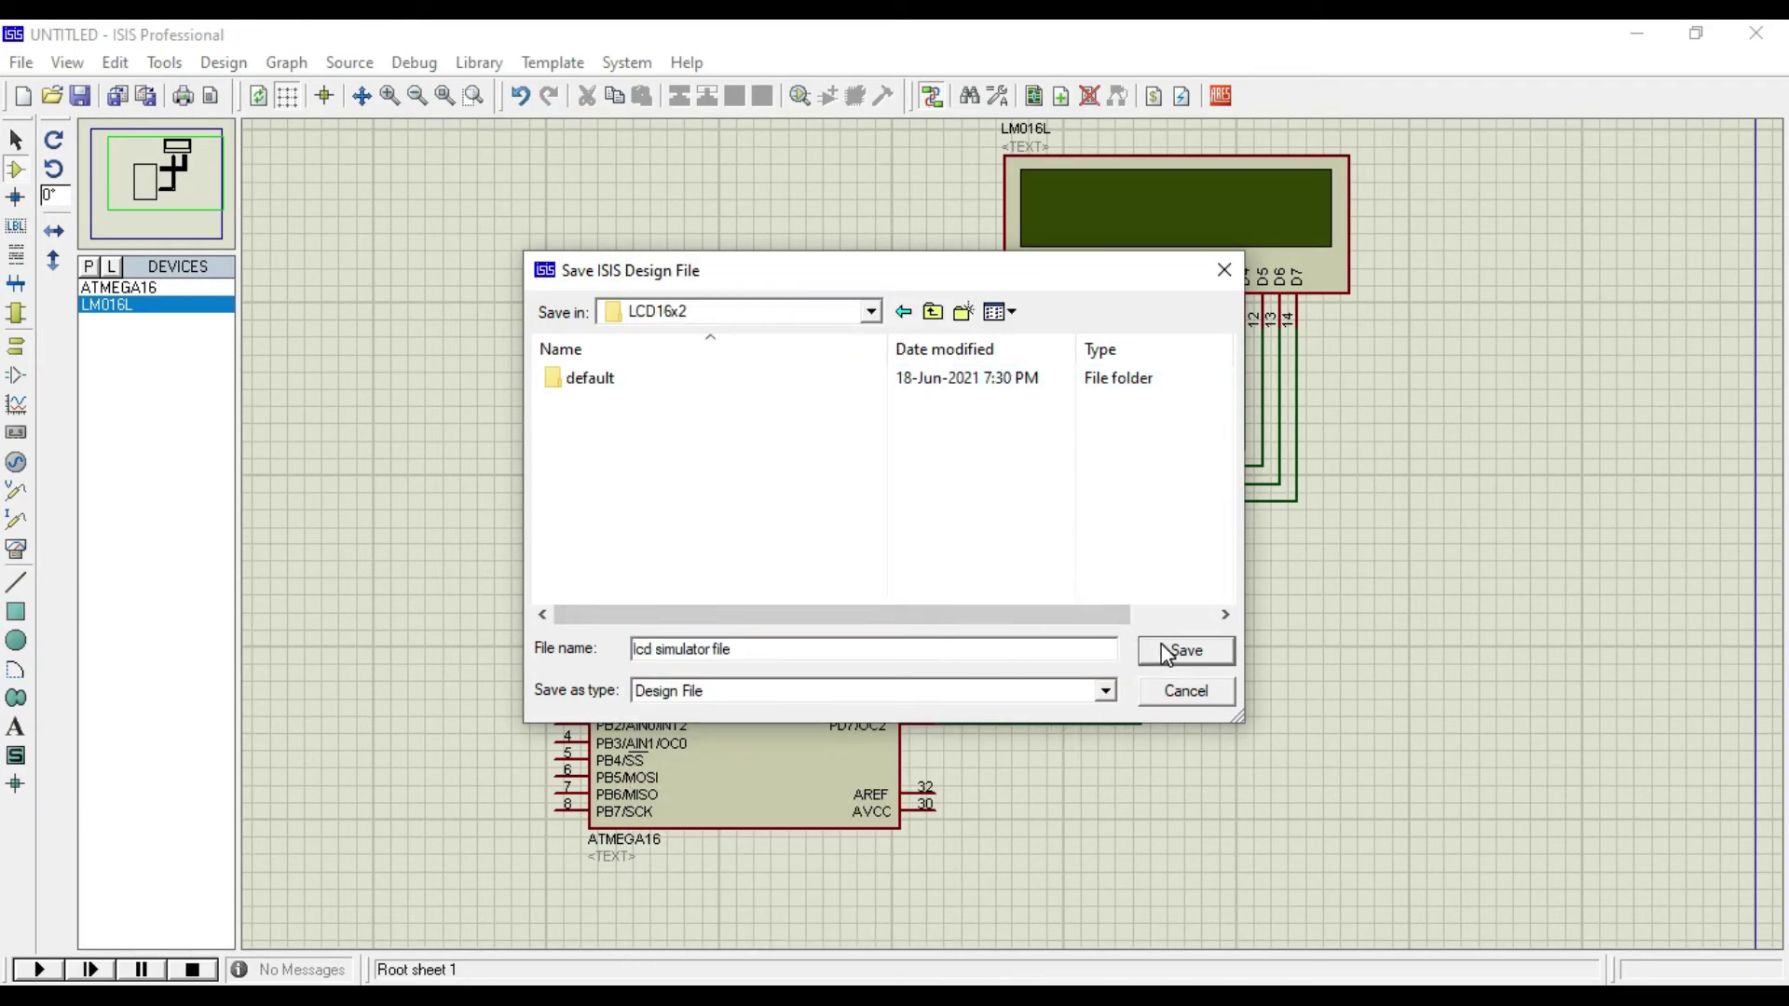
left_click(1185, 650)
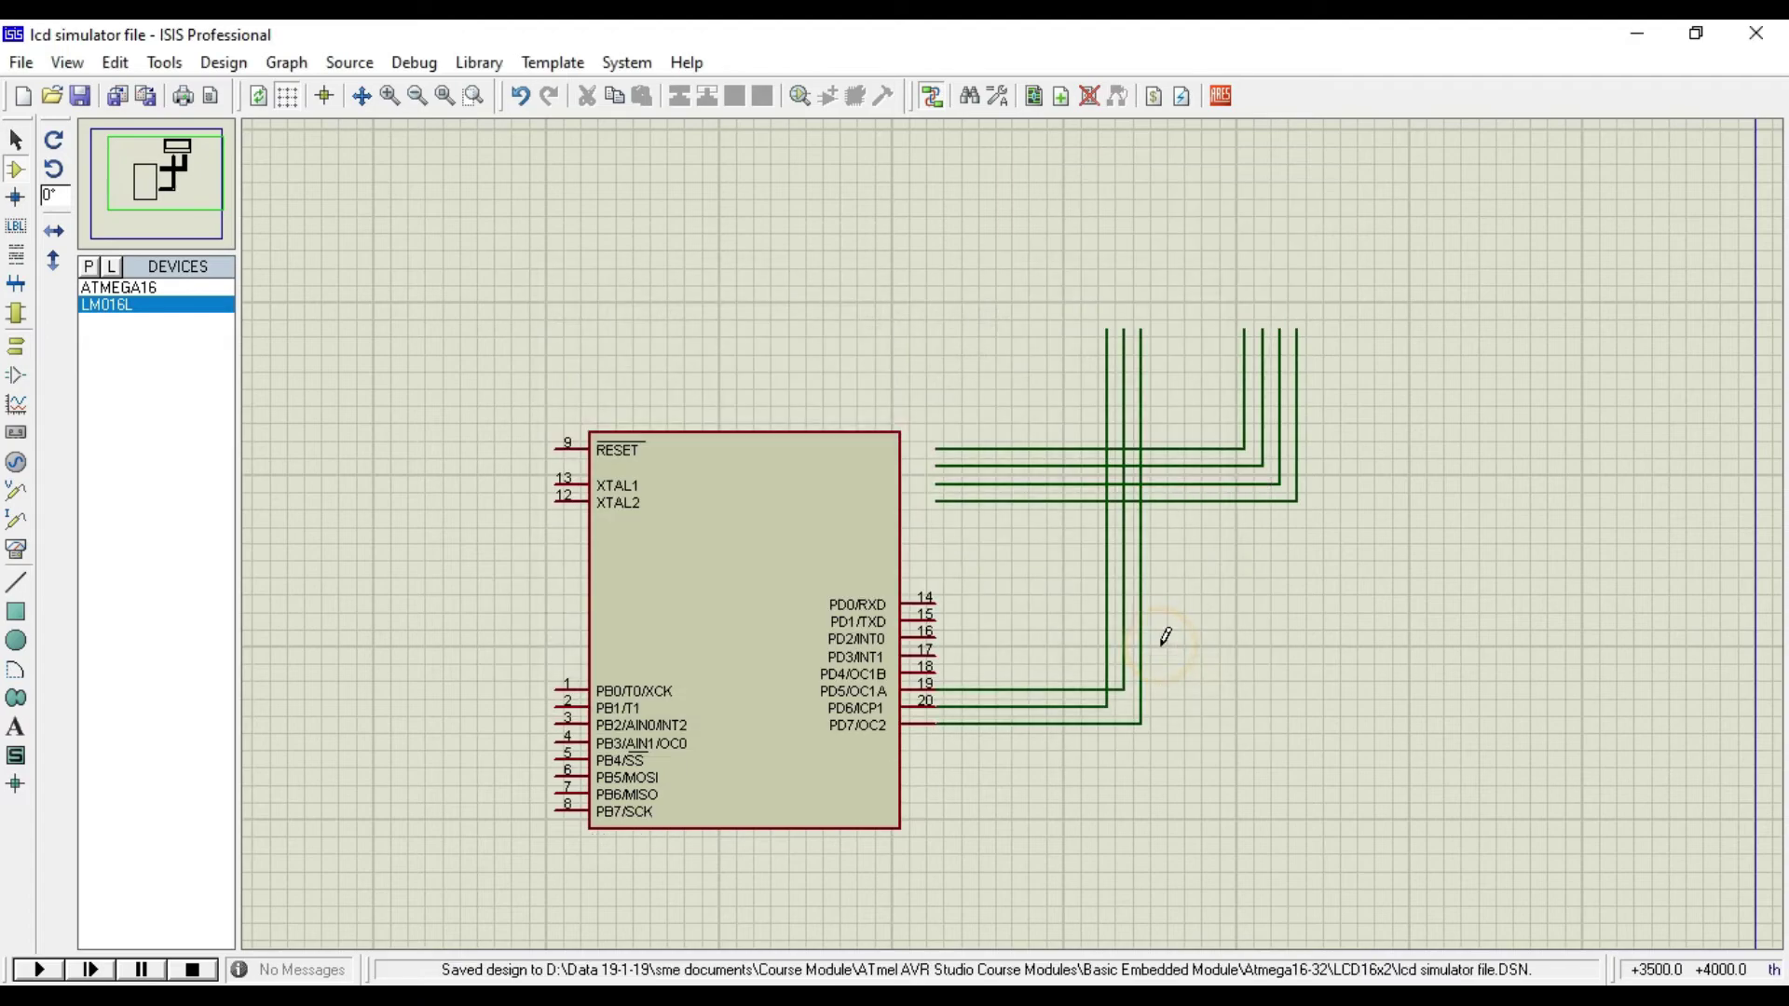
Step: Set the ATMEGA16's program file to LCD16x2\default\LCD16x2.hex and apply it
left_click(710, 579)
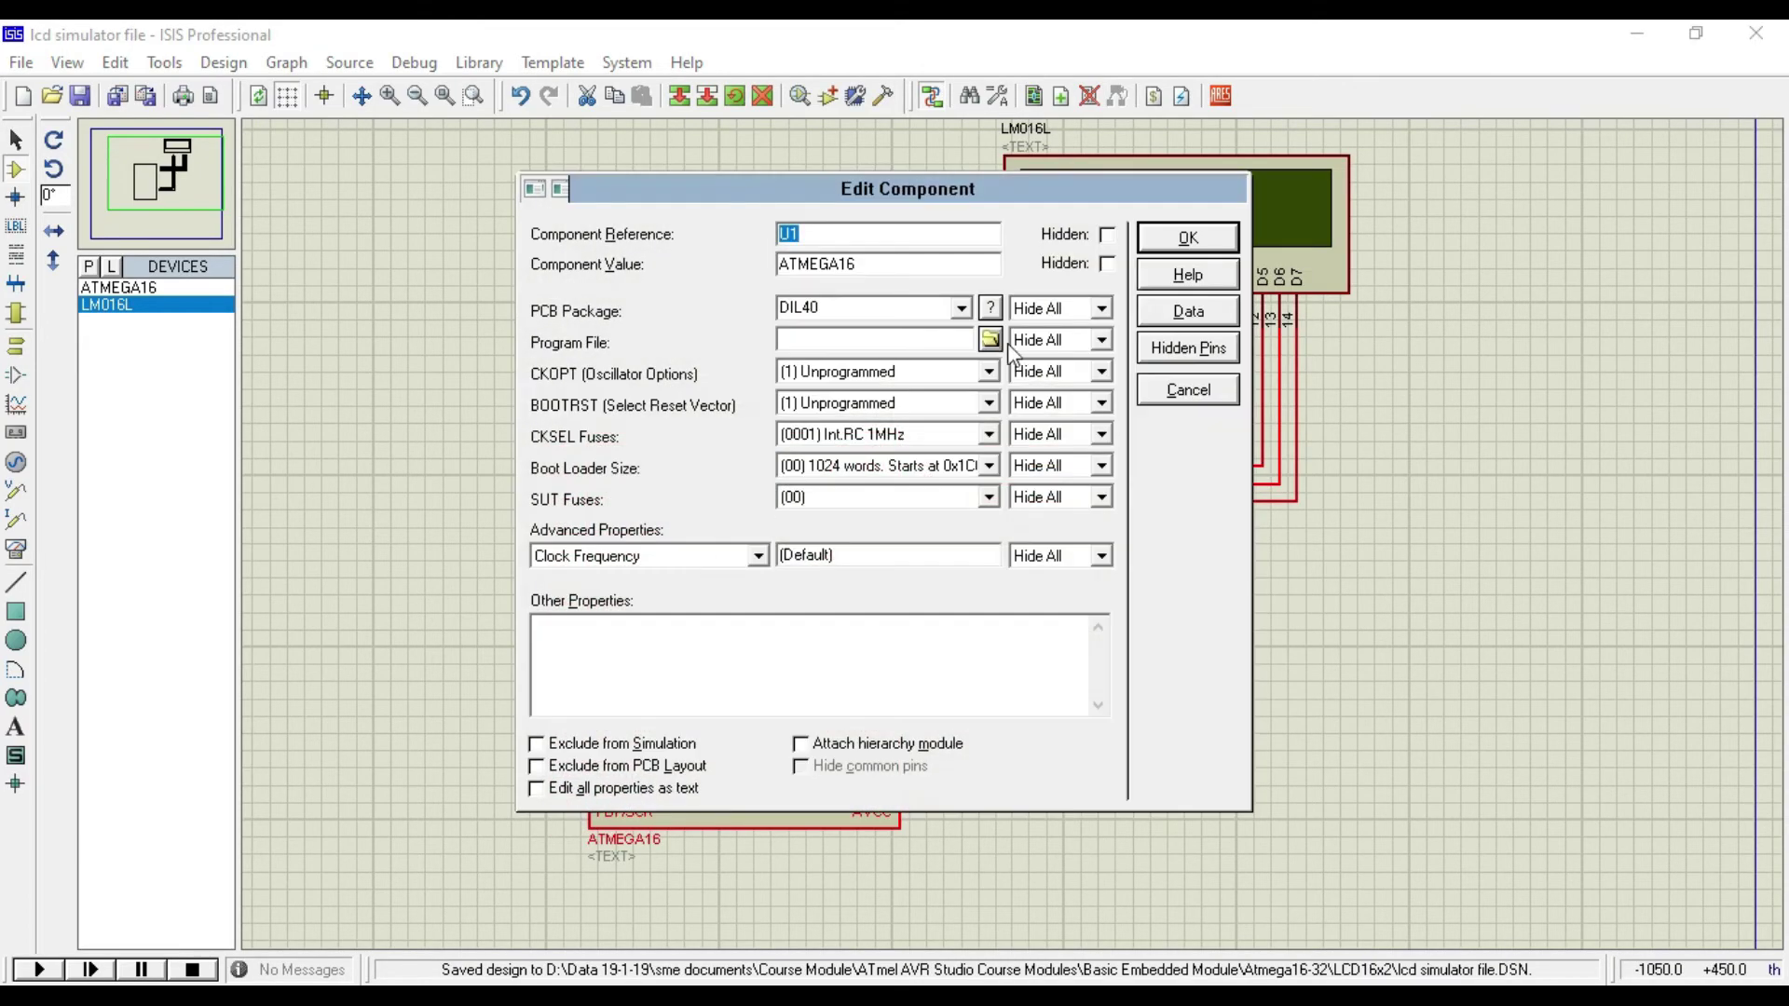
left_click(989, 343)
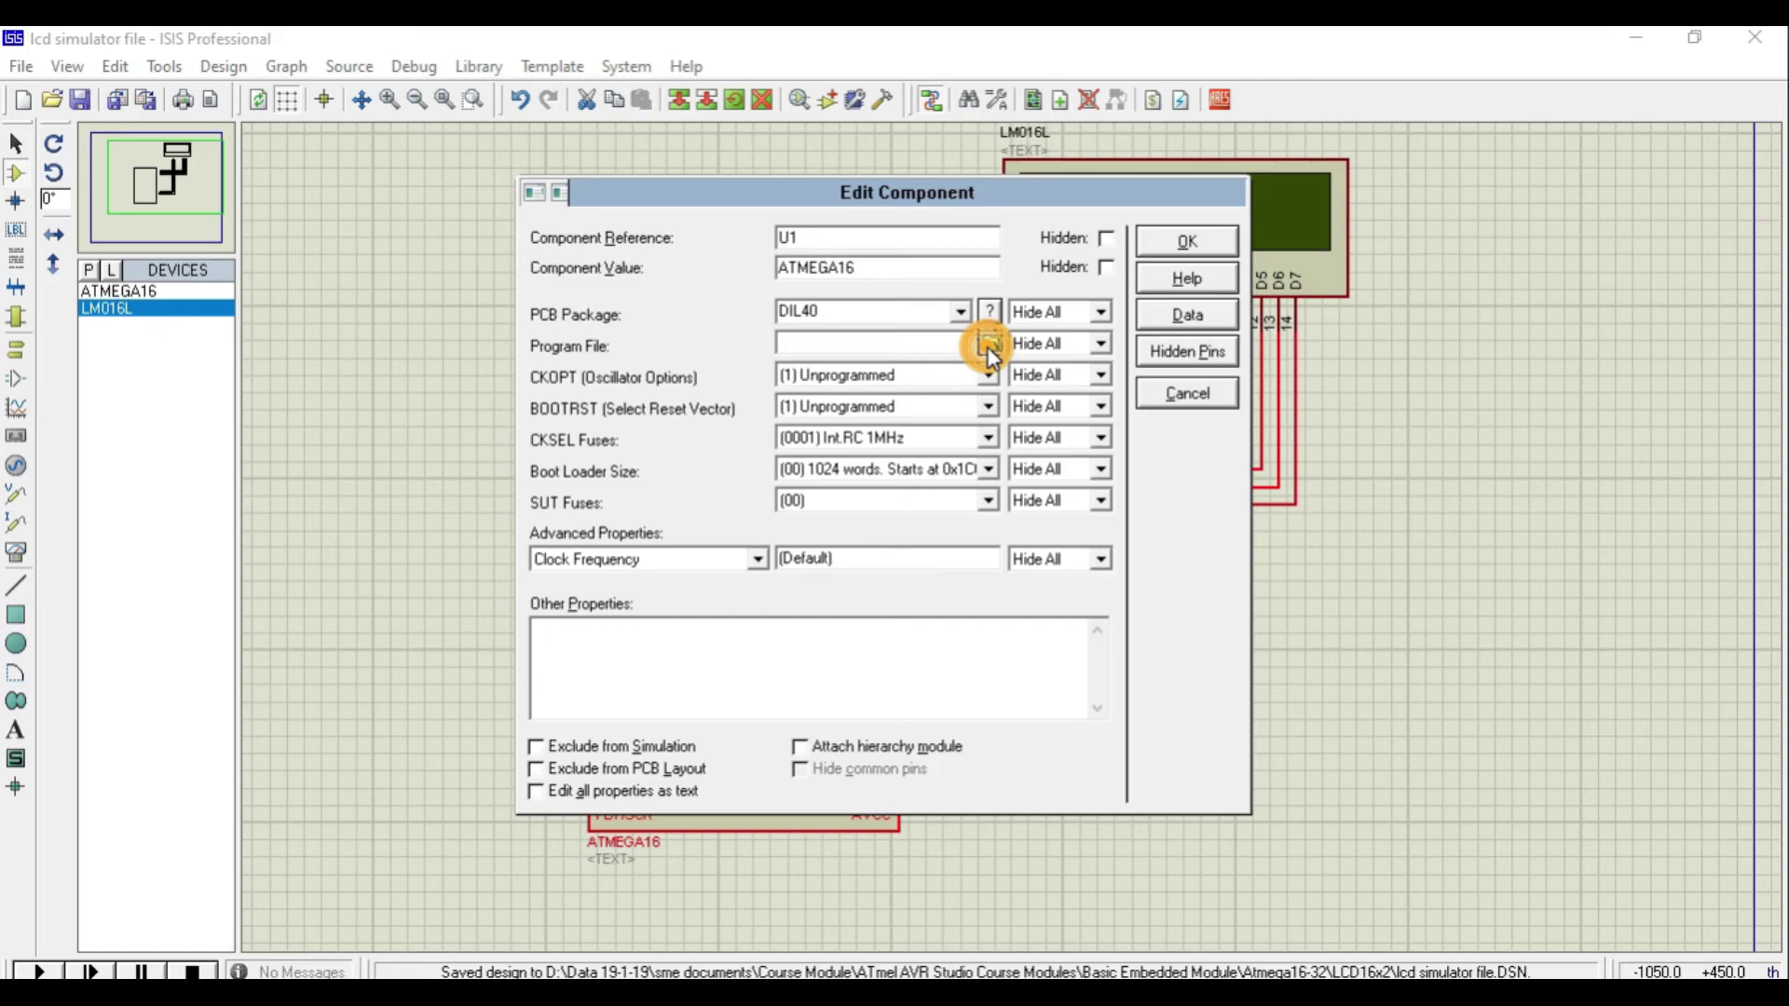
left_click(989, 345)
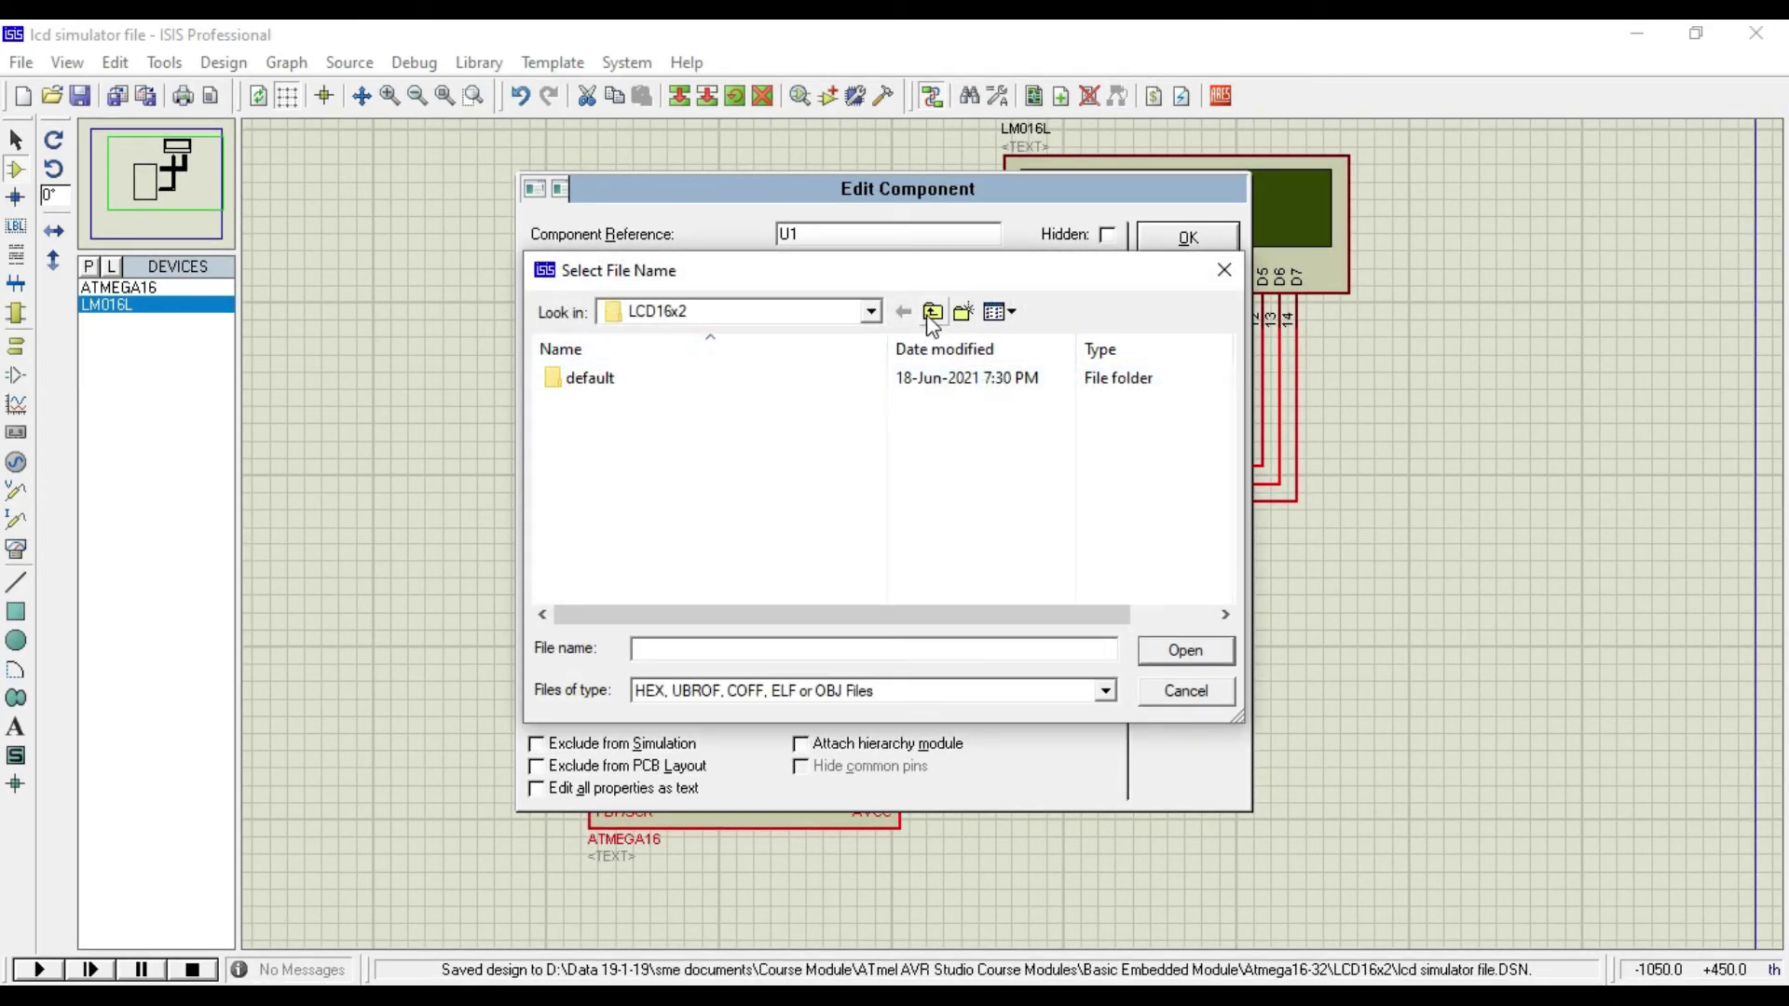
left_click(933, 311)
left_click(667, 380)
double_click(666, 381)
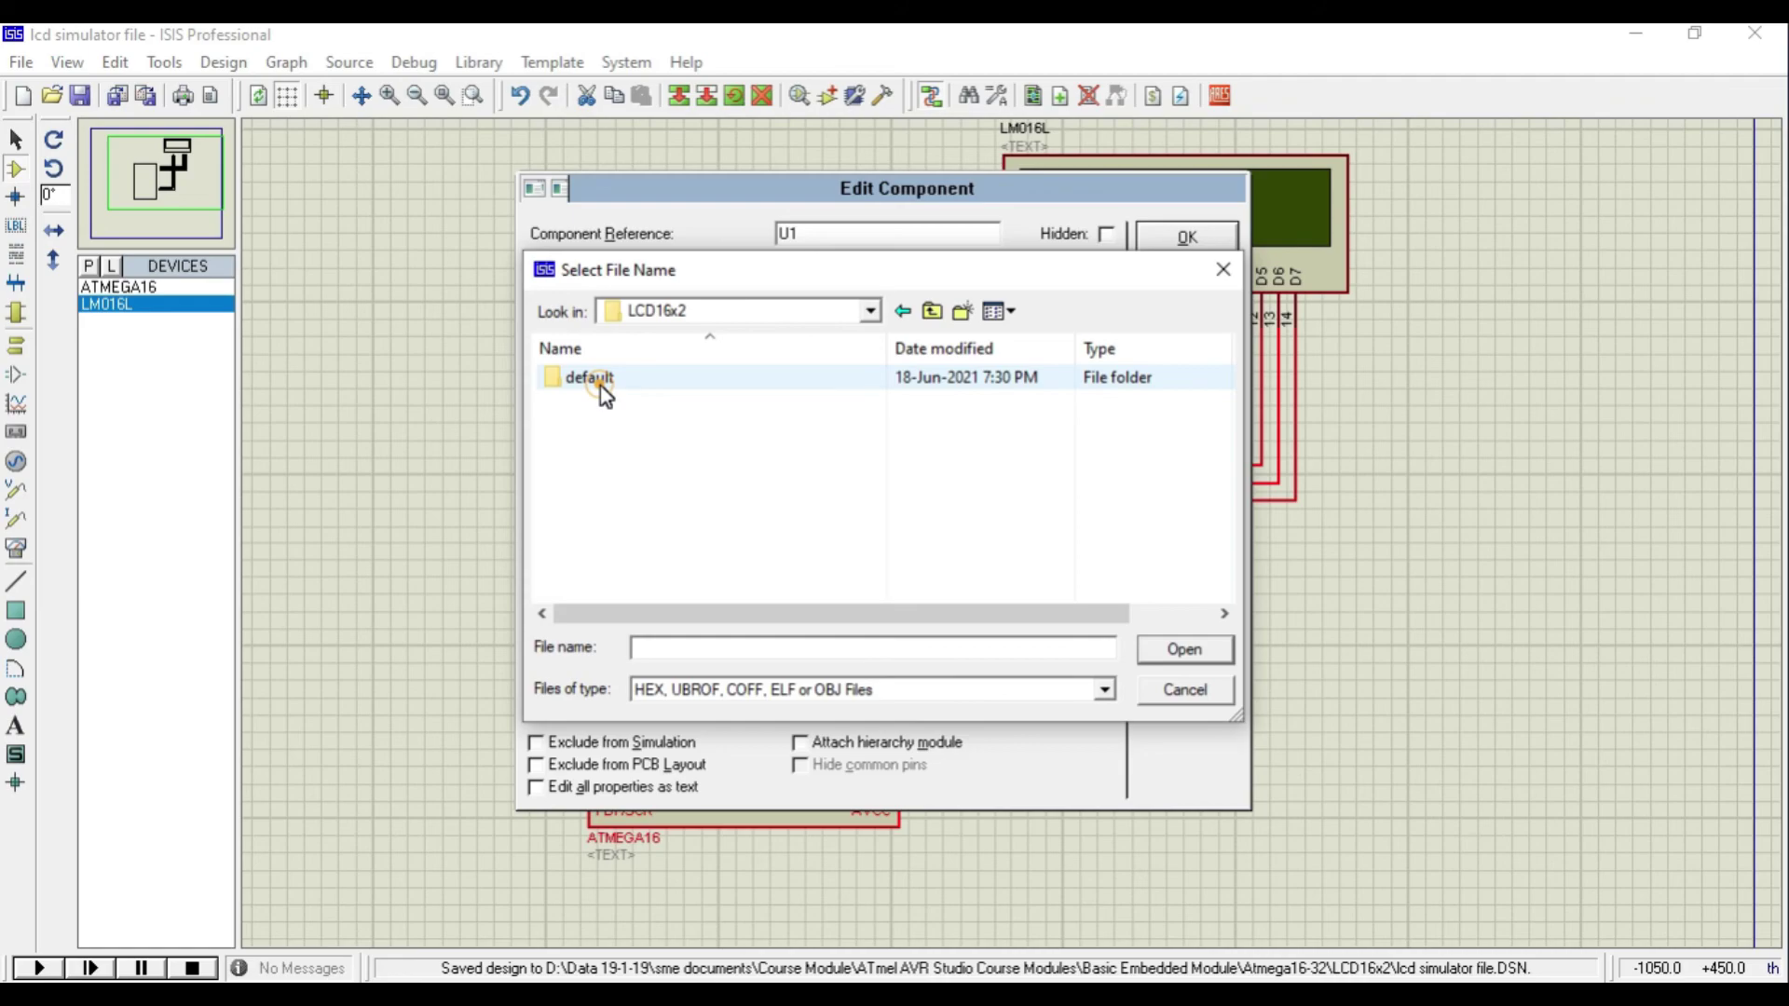
double_click(602, 395)
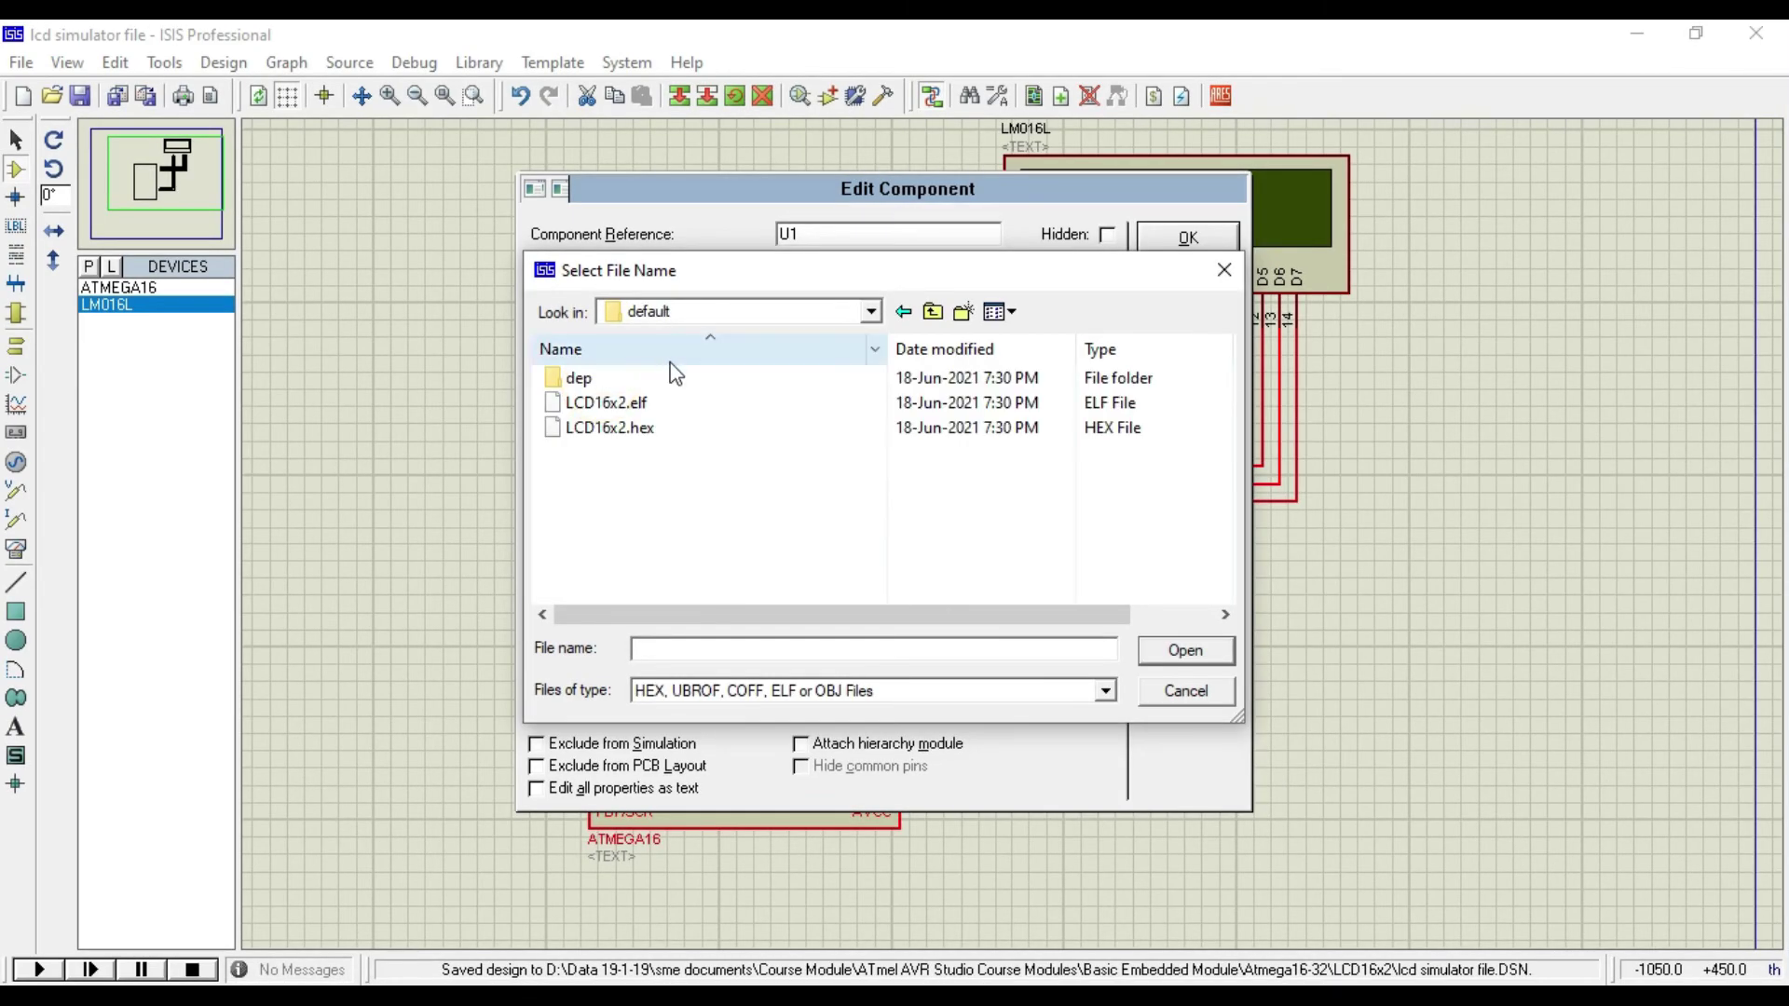
left_click(672, 429)
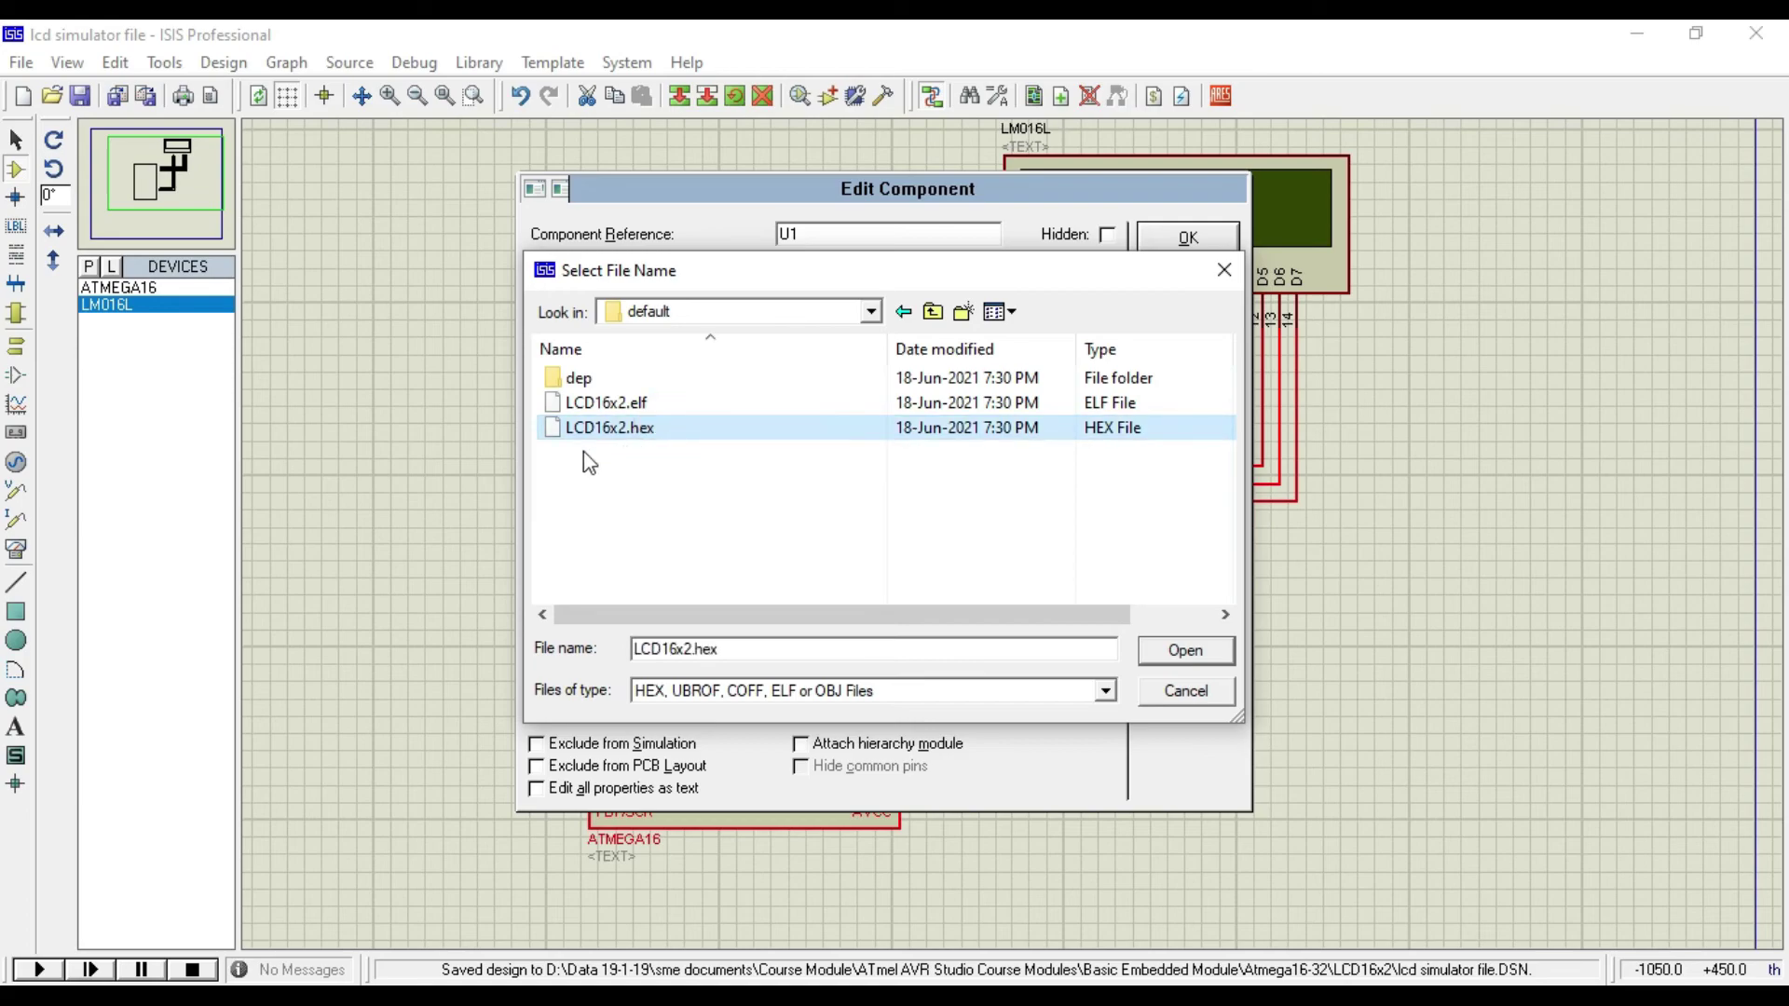
left_click(1171, 657)
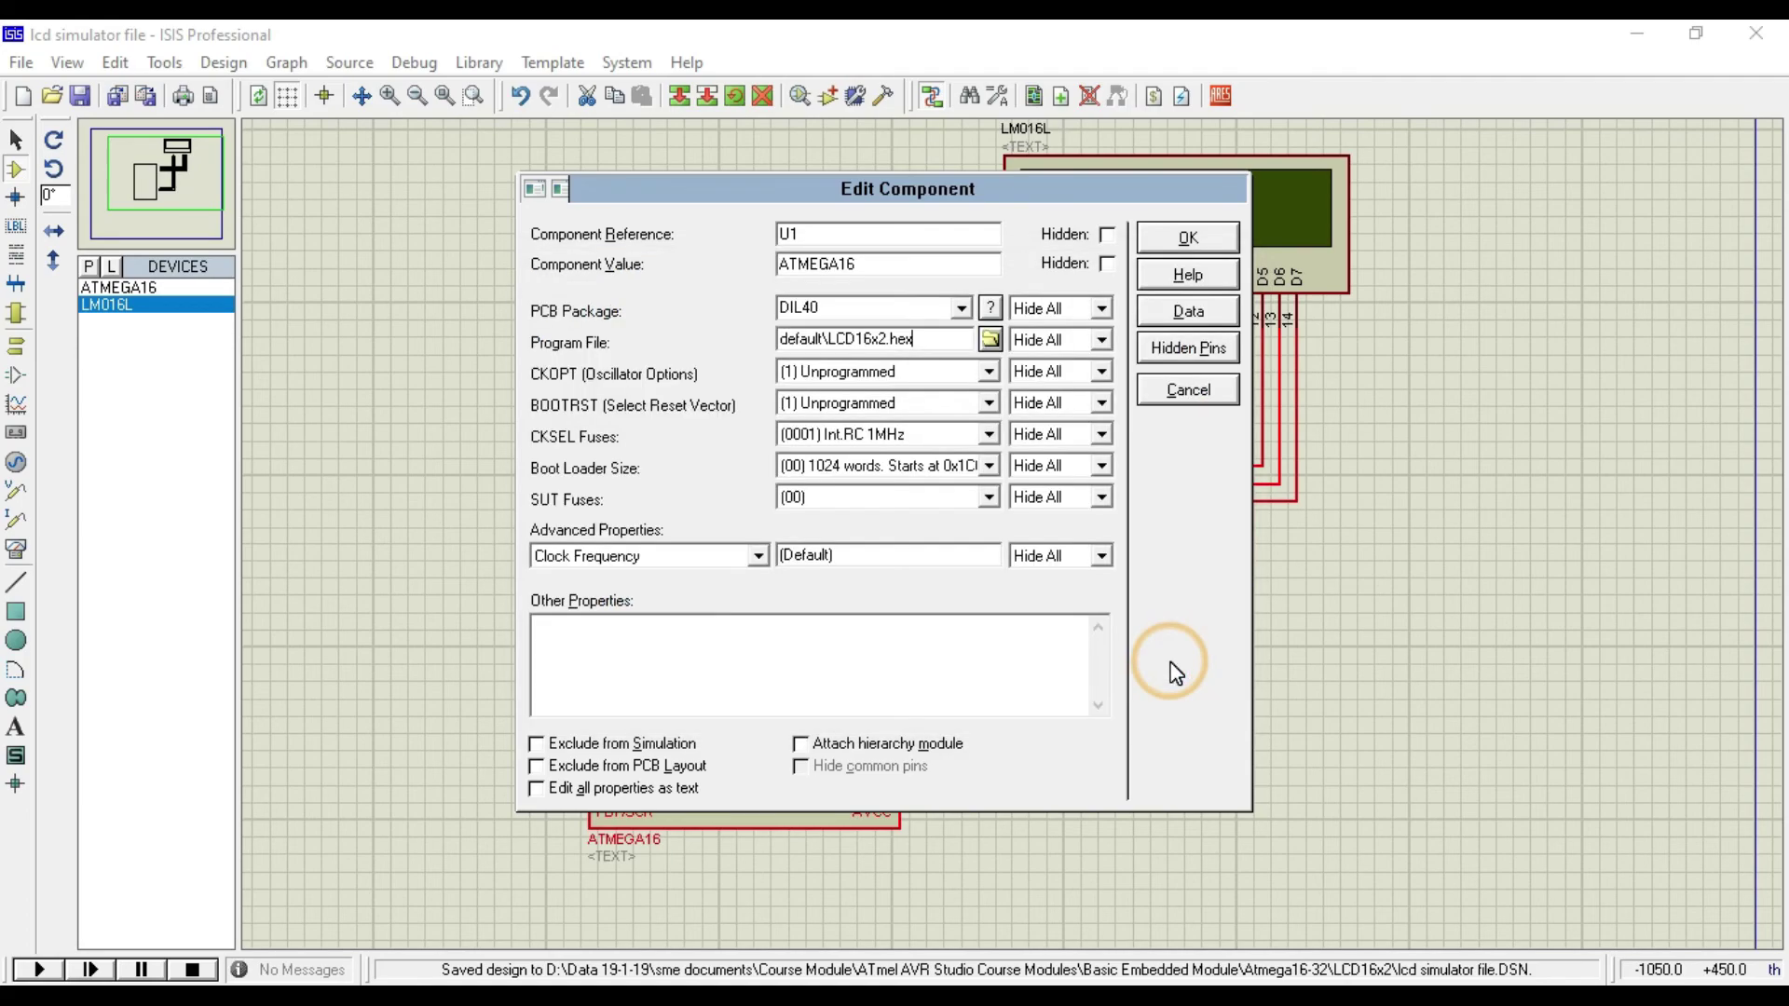
left_click(1174, 239)
left_click(340, 619)
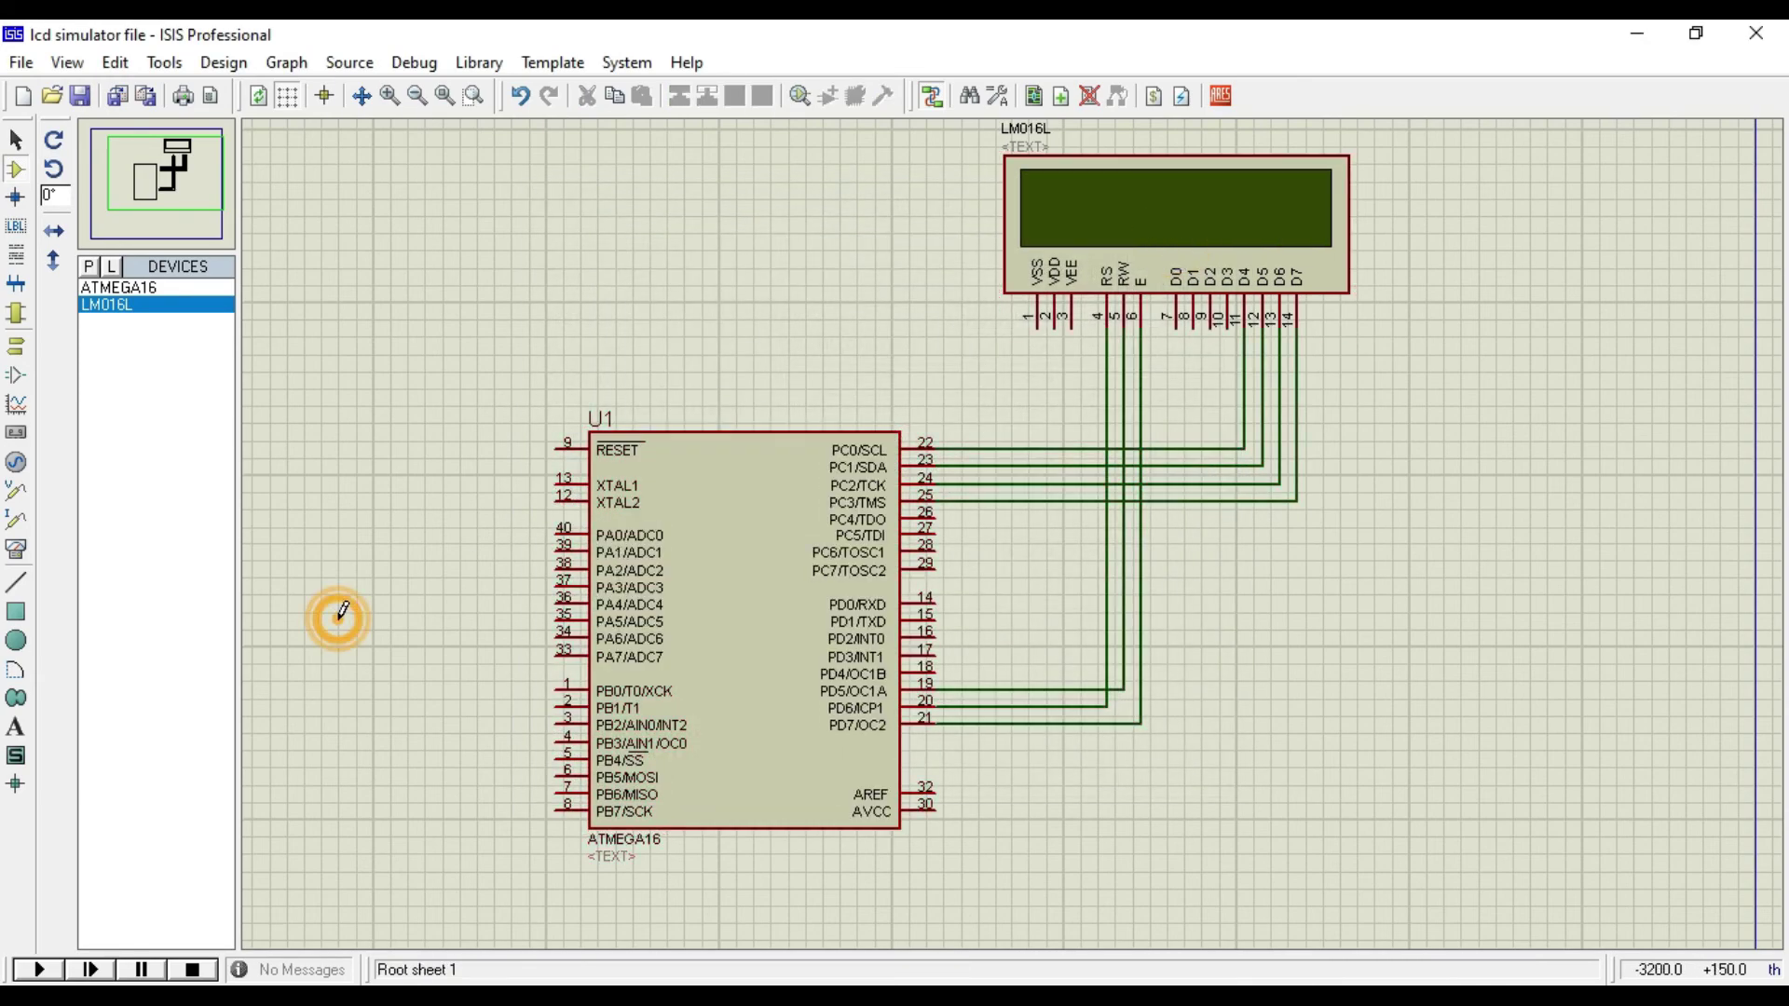
Step: Start the Proteus simulation of the ATmega16 and 16x2 LCD design
left_click(40, 970)
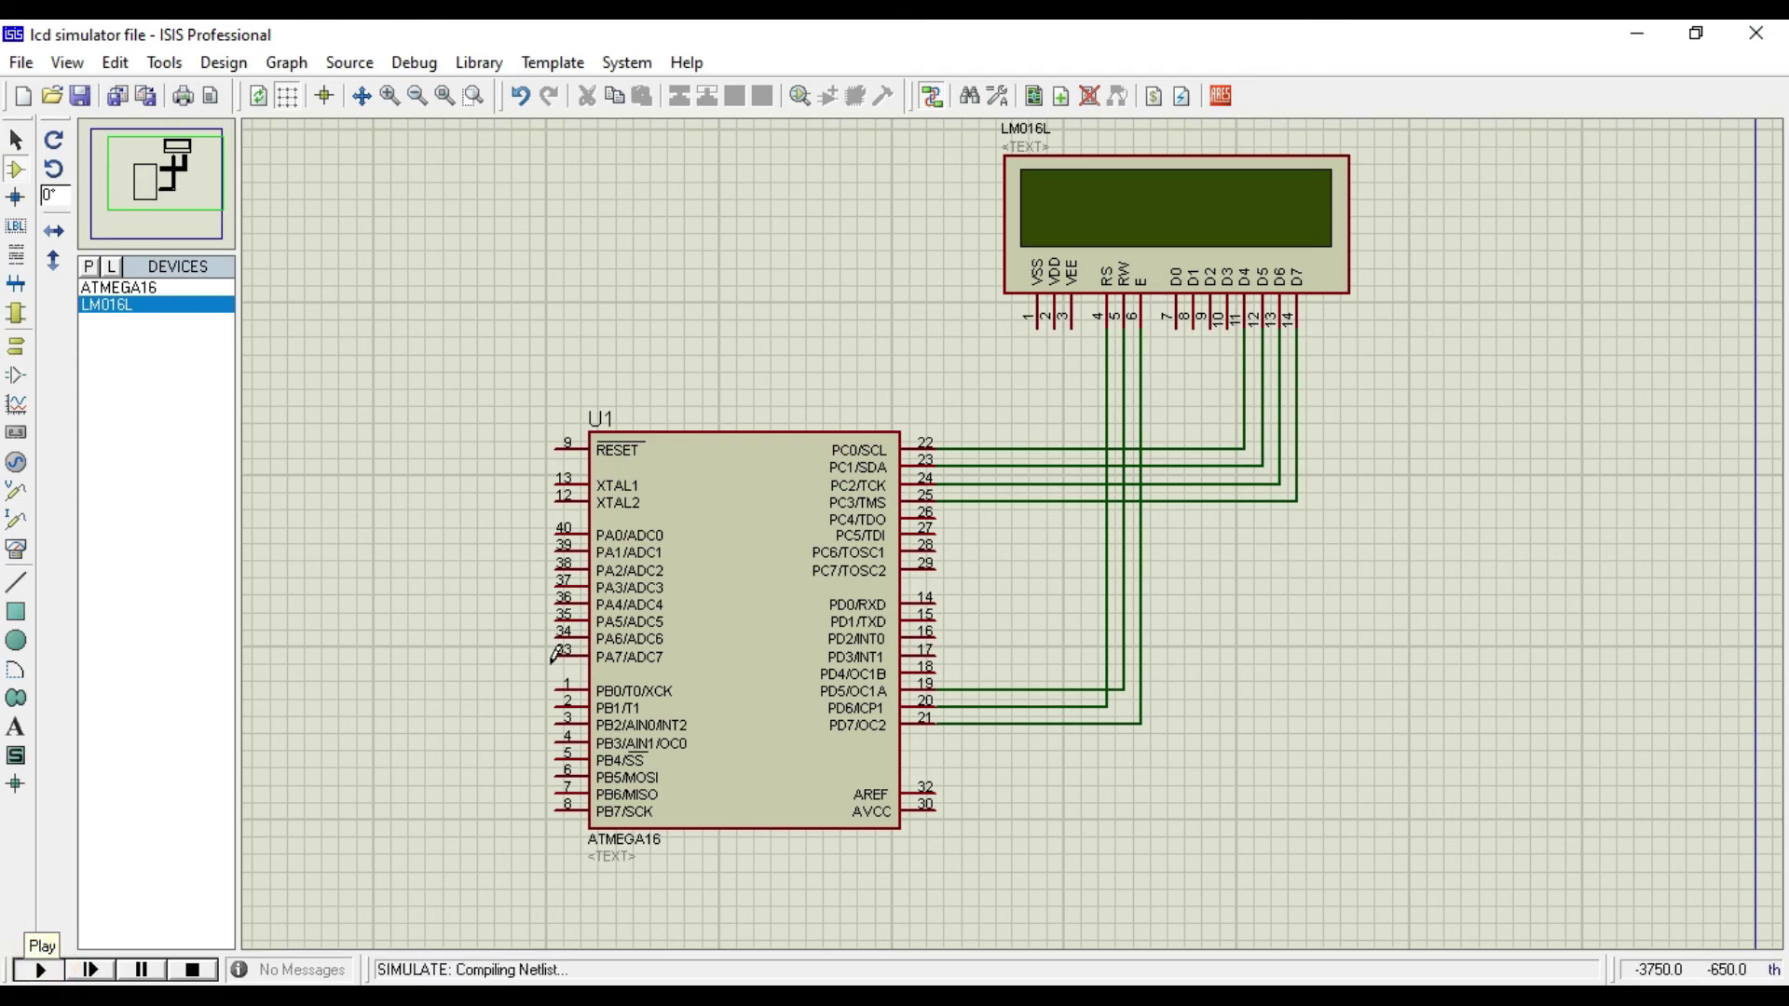